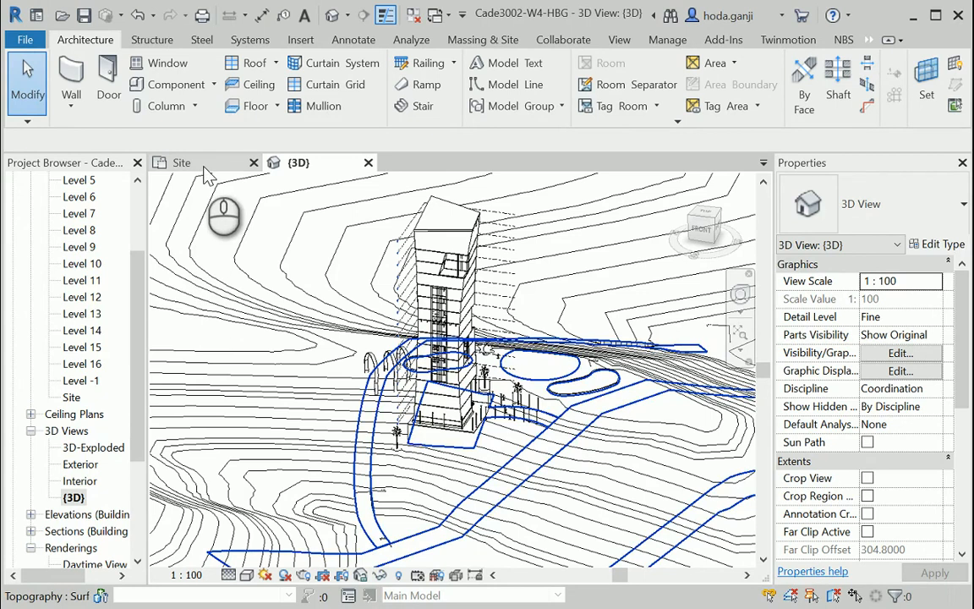
Bring up the Site floor plan and tile it beside the 3D view, with the building and road in sight
click(188, 161)
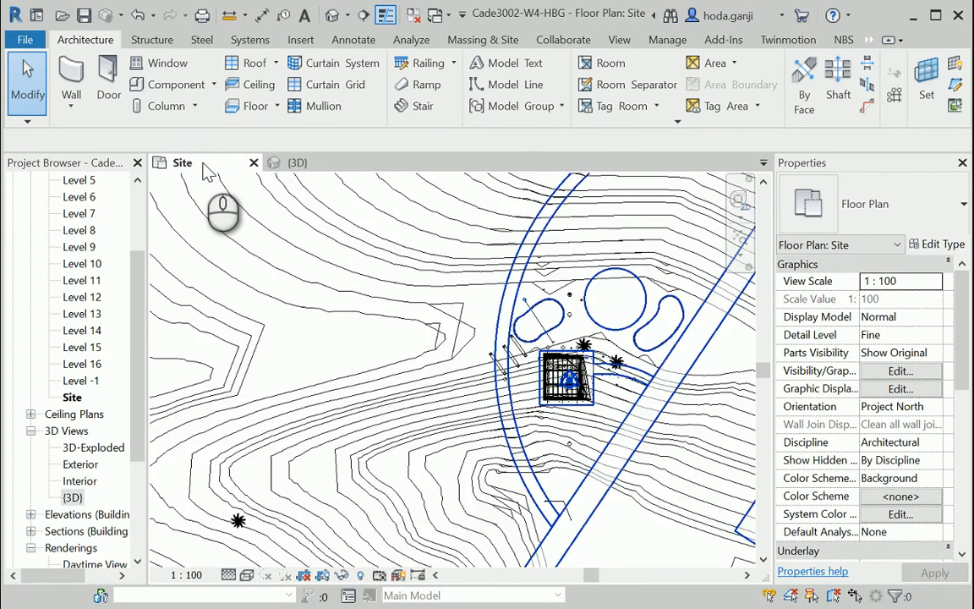
key(w)
key(t)
scroll(242, 393, down, 2)
scroll(240, 387, down, 2)
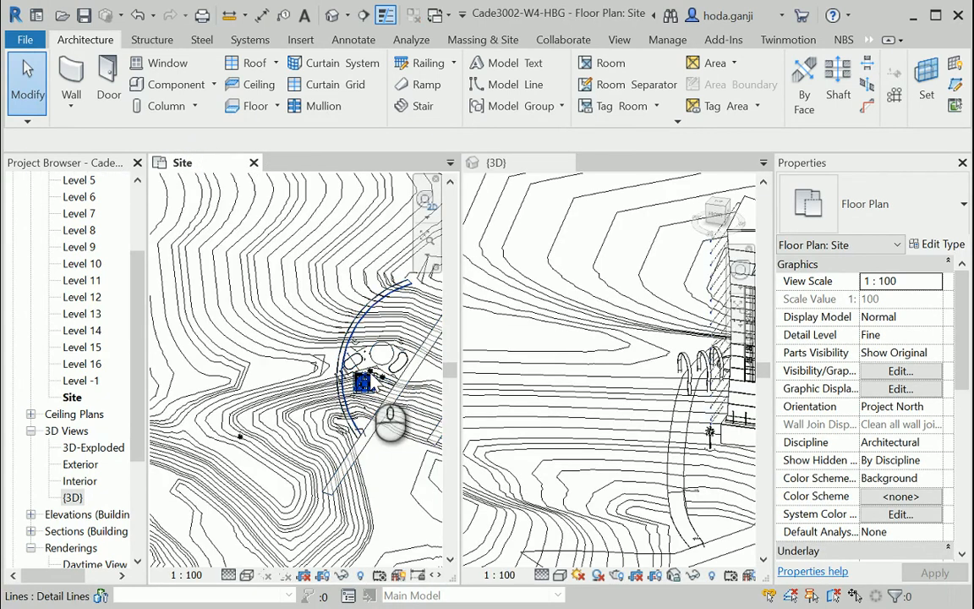
scroll(395, 383, up, 3)
scroll(296, 361, down, 1)
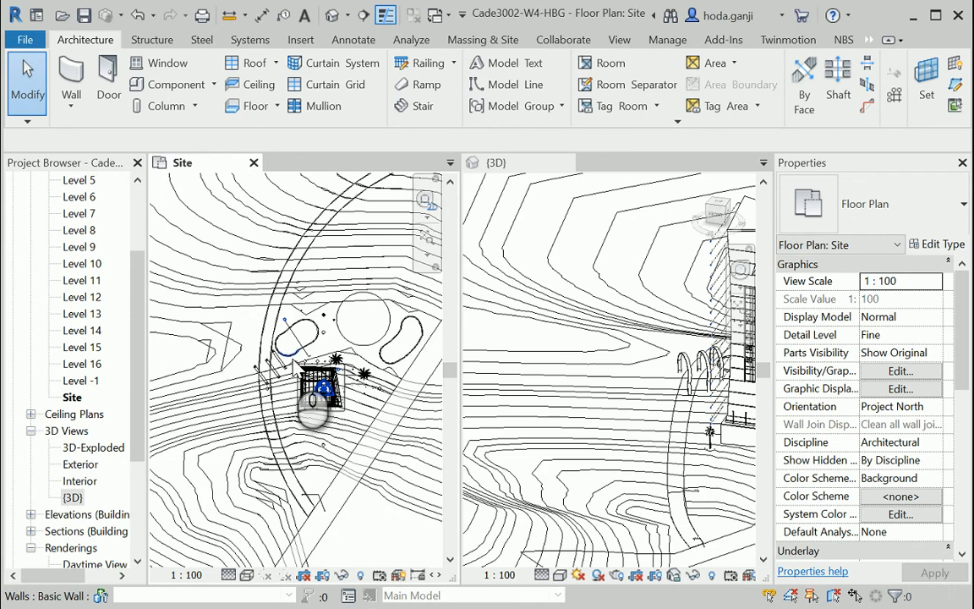
scroll(586, 398, down, 3)
shift+middle_drag(590, 407, 680, 415)
scroll(244, 387, down, 1)
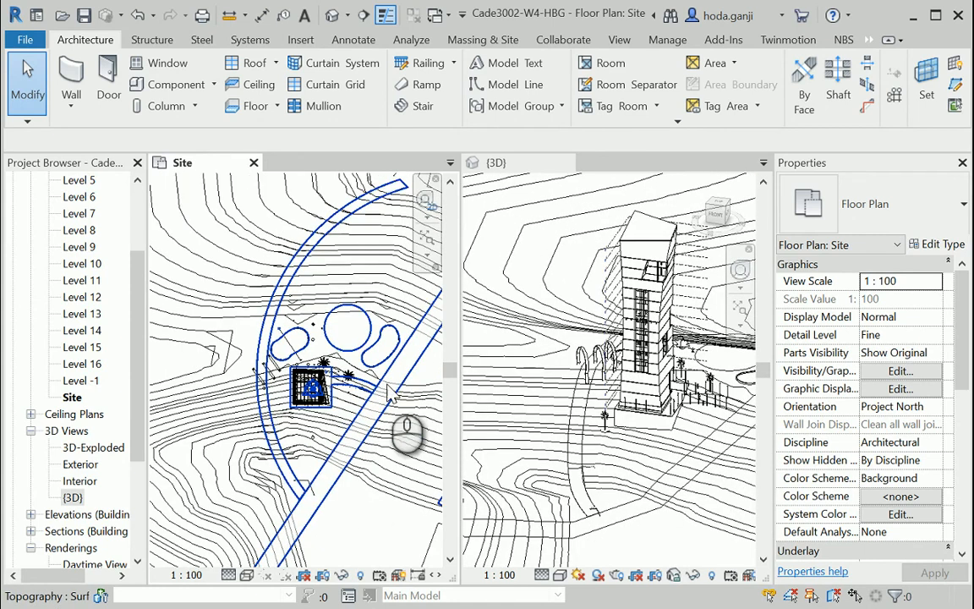
scroll(405, 386, up, 1)
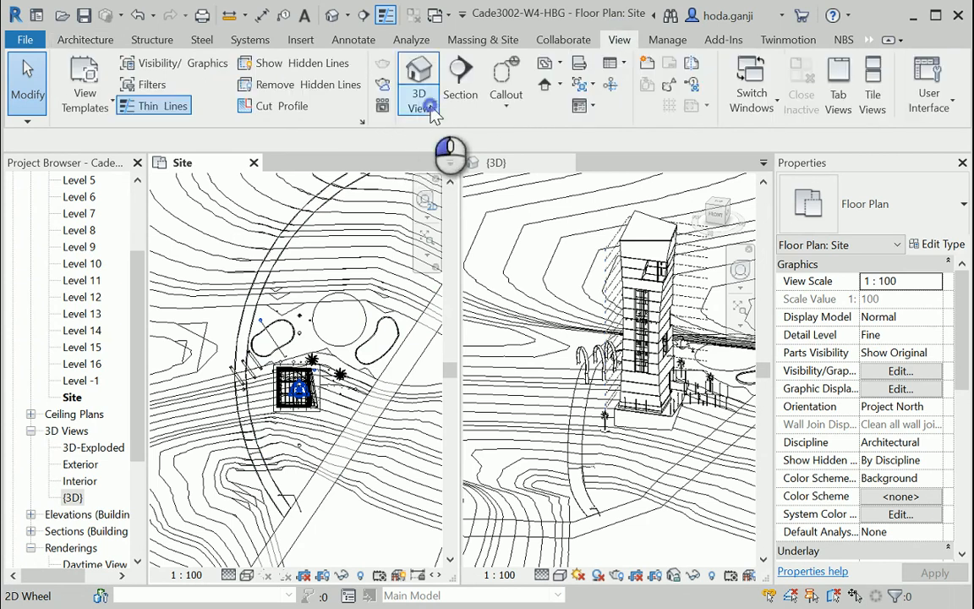
Start a walkthrough in the Site plan and place its first path points along the diagonal road toward the building's entrance path
click(431, 110)
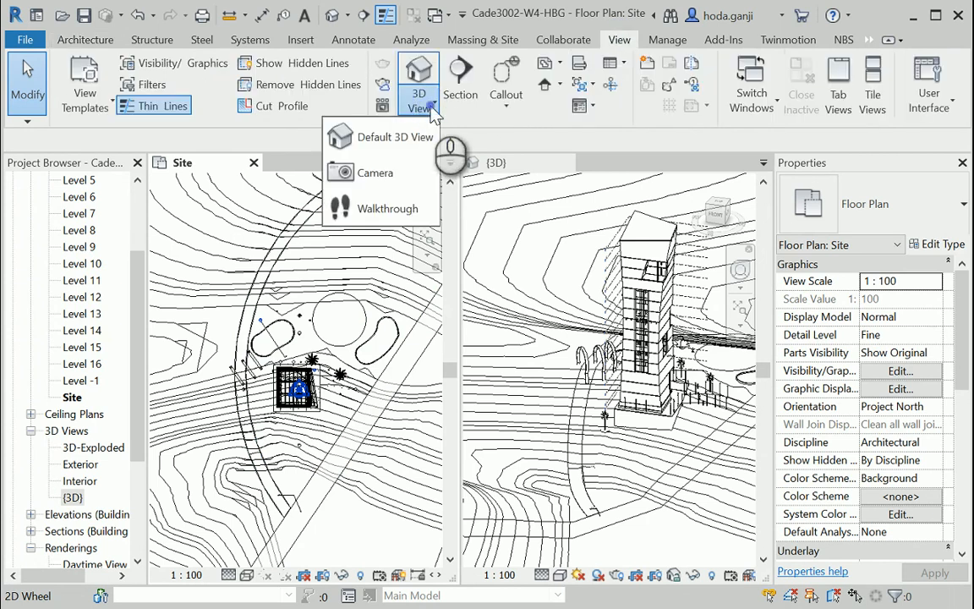
click(393, 209)
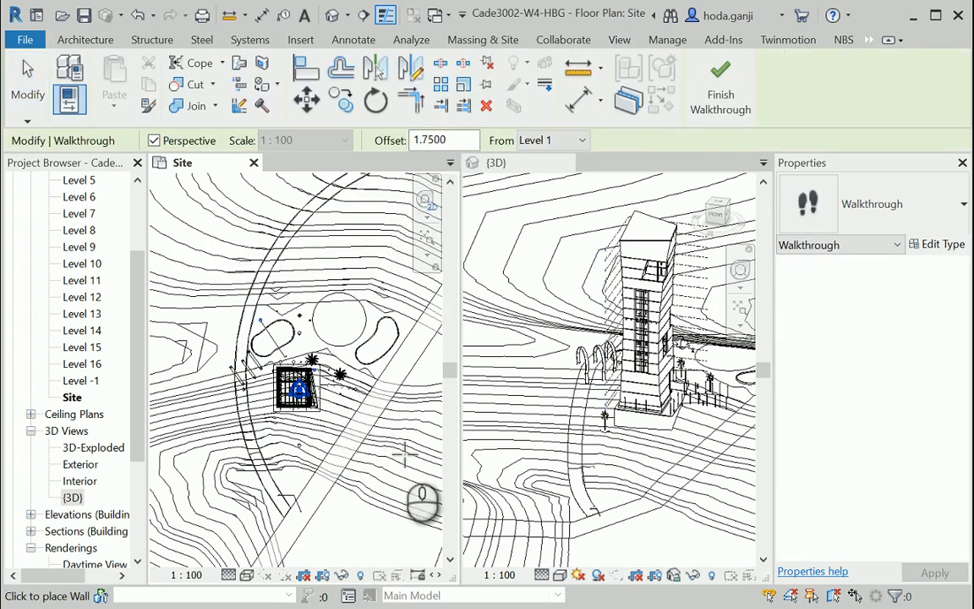
scroll(404, 455, up, 1)
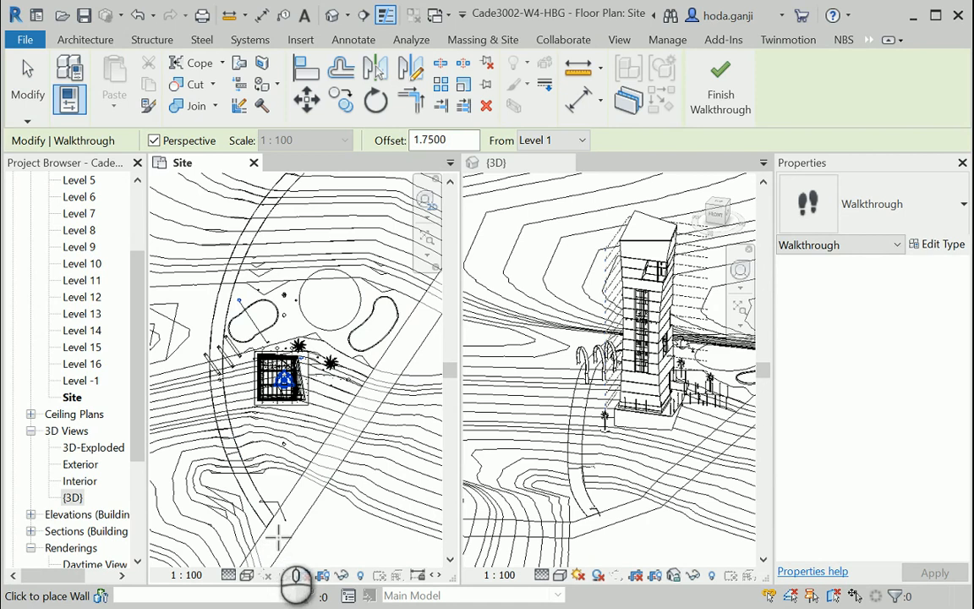
click(280, 540)
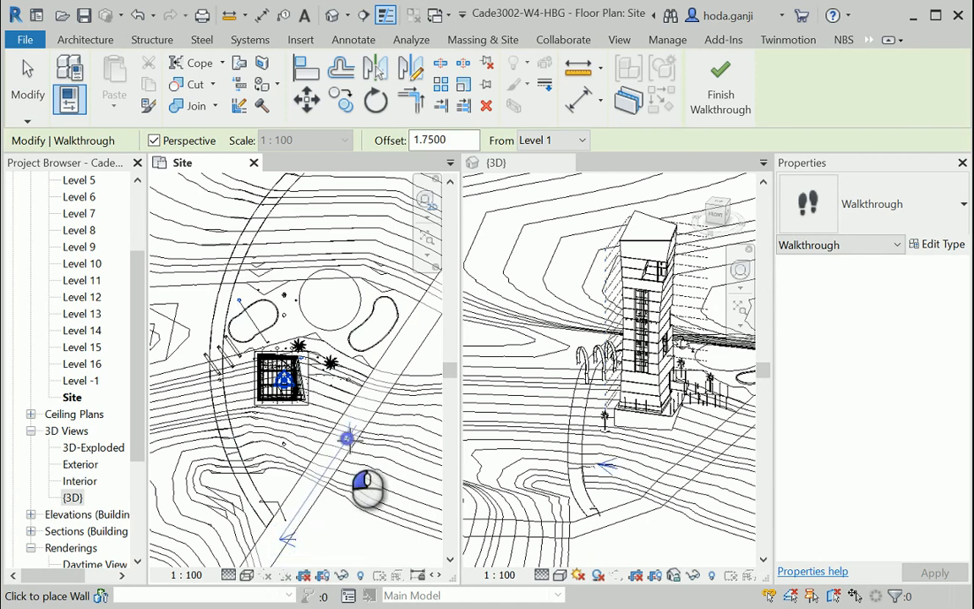
click(347, 438)
scroll(372, 397, up, 2)
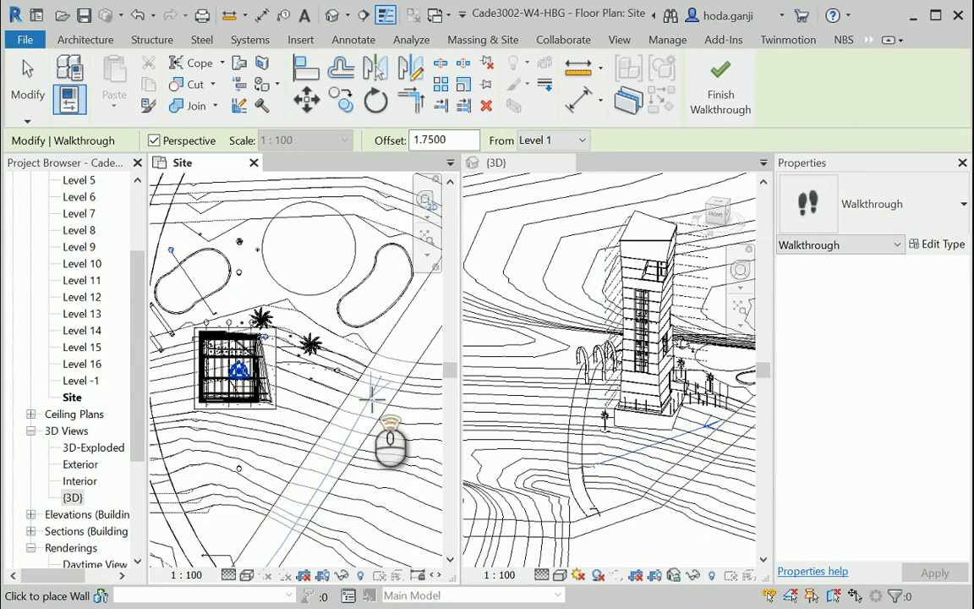
click(366, 379)
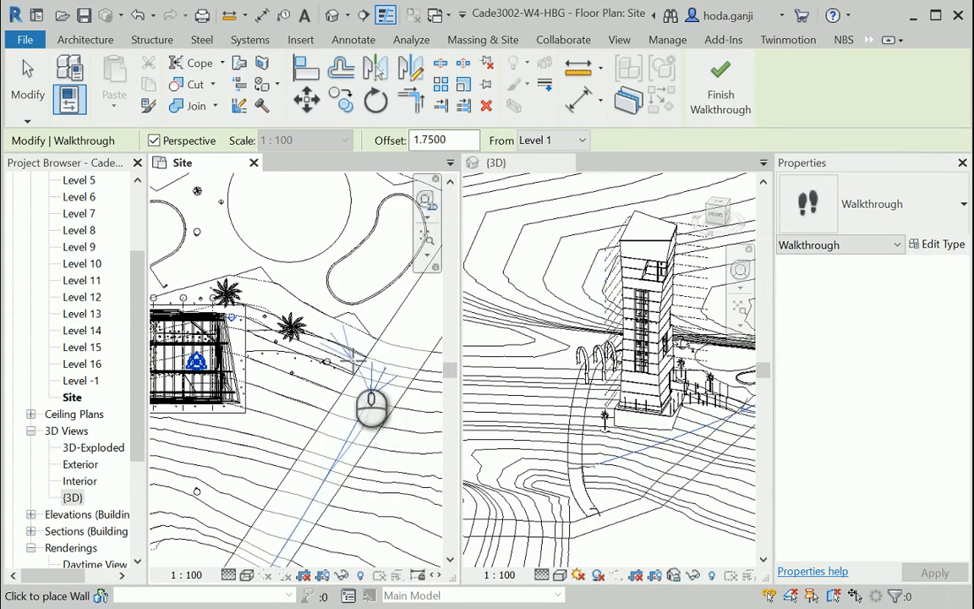
Extend the walkthrough path from the road along the entrance path past the palm trees, and end it inside the building
scroll(349, 358, up, 1)
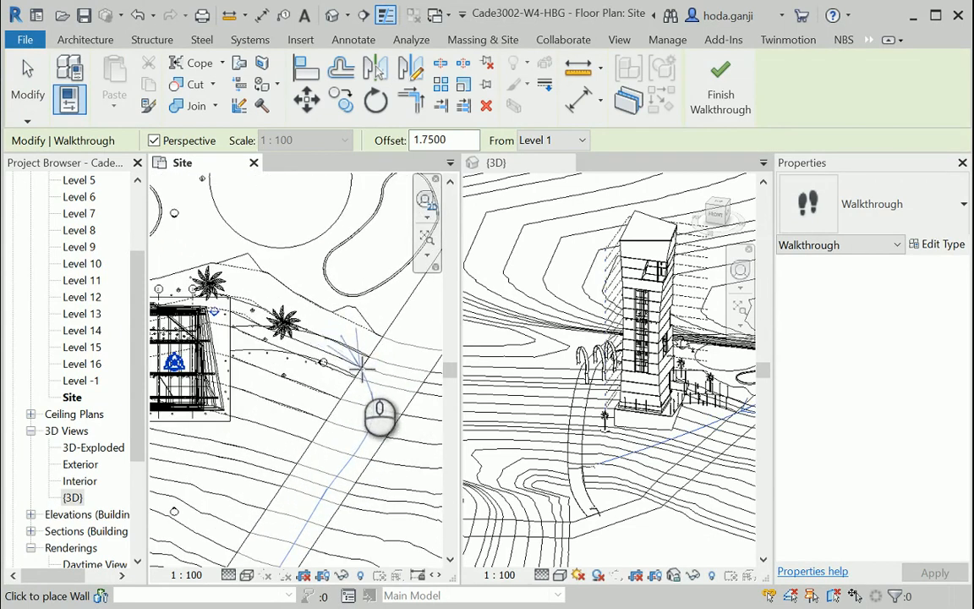
scroll(252, 341, up, 2)
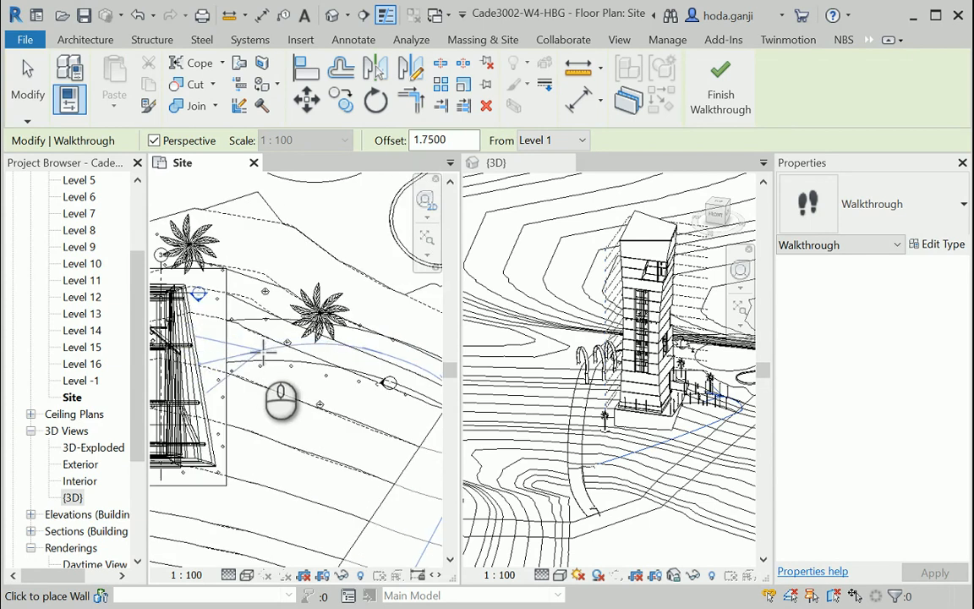
click(280, 353)
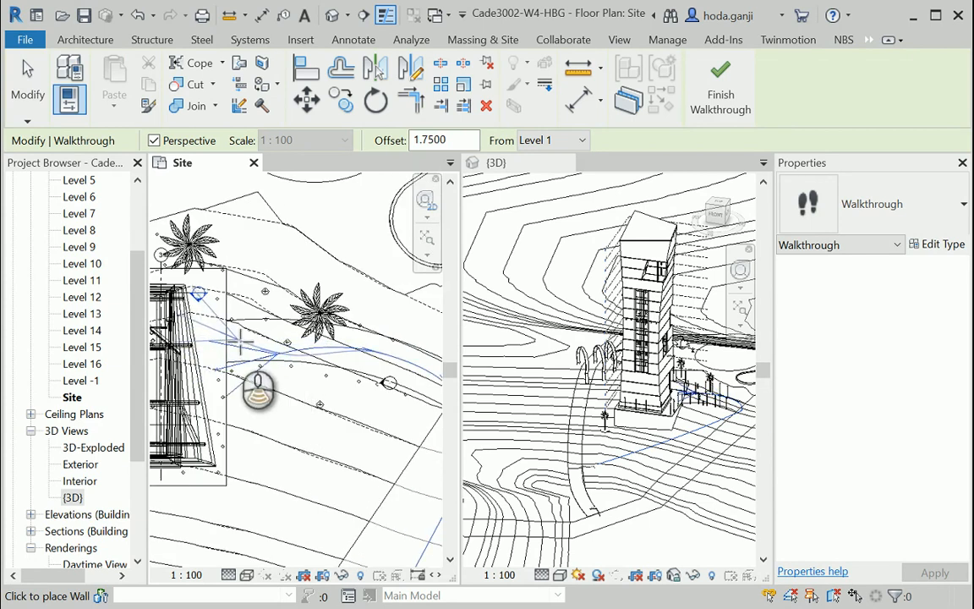
scroll(242, 341, up, 3)
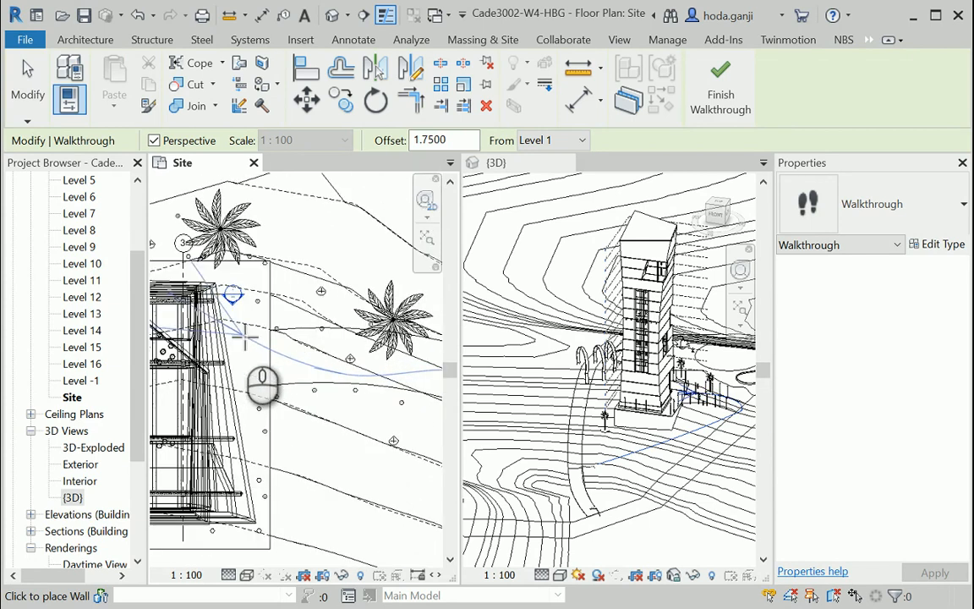
scroll(244, 337, down, 4)
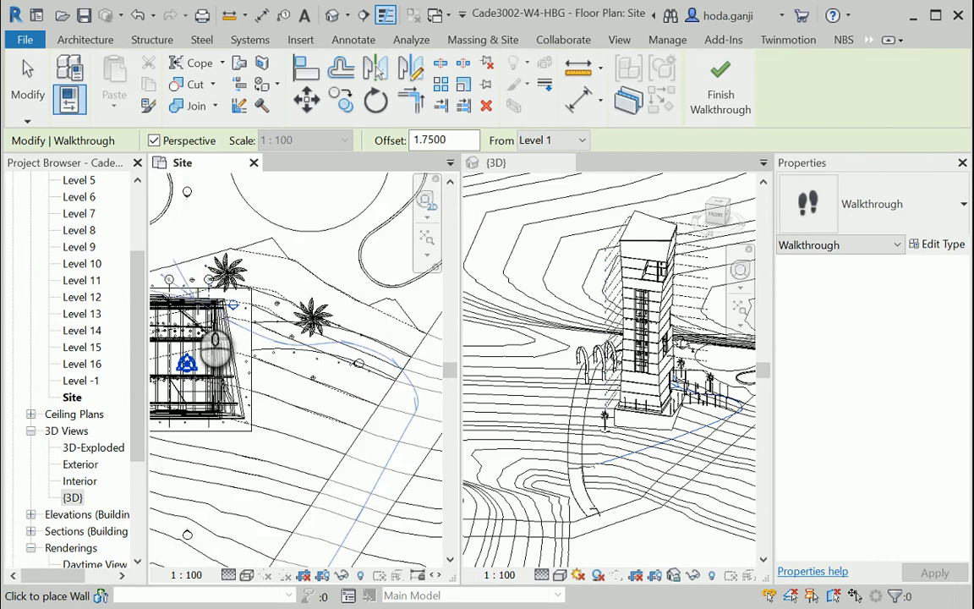
scroll(216, 346, up, 2)
scroll(222, 376, down, 5)
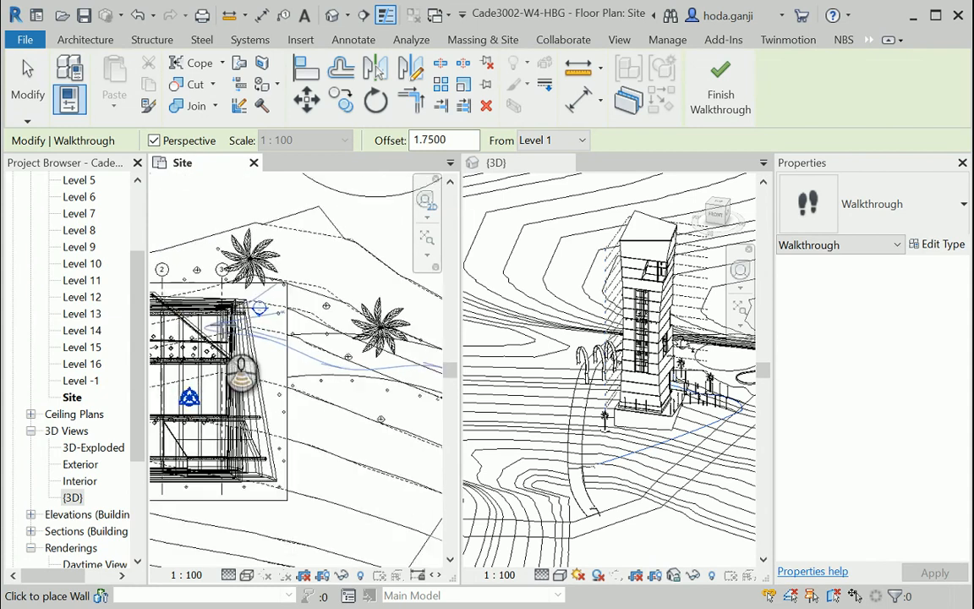
scroll(204, 377, up, 3)
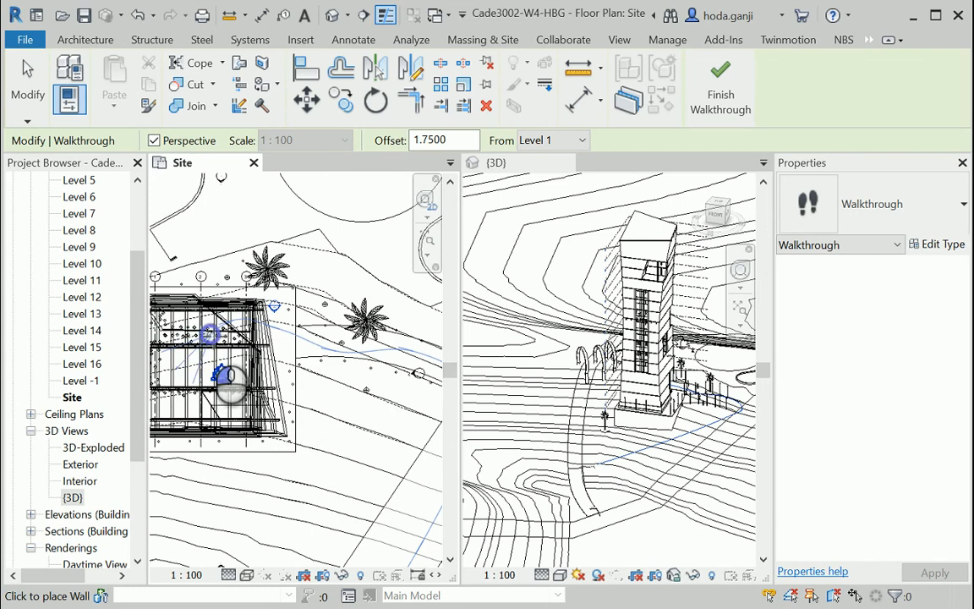
click(210, 334)
right_click(210, 349)
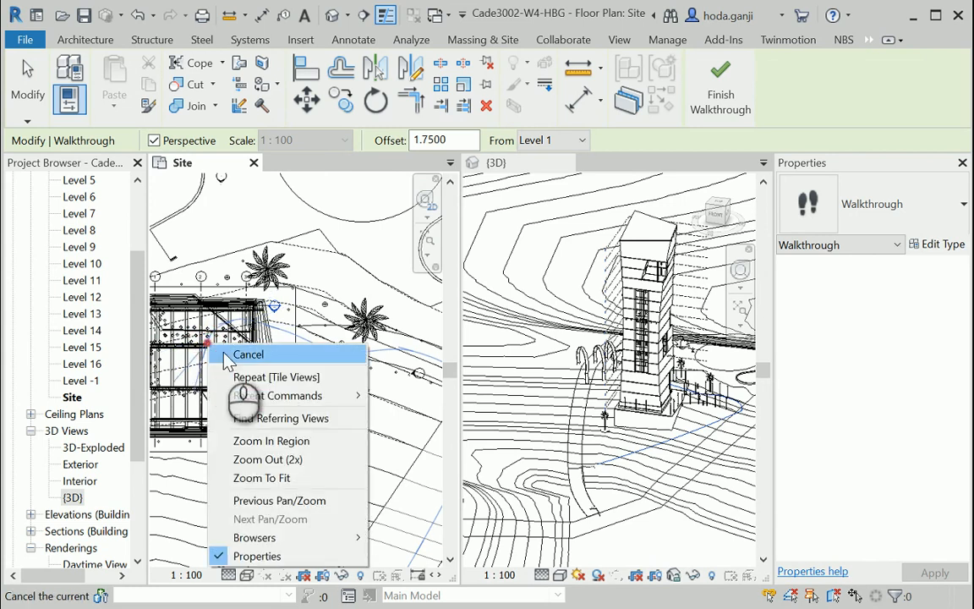
click(216, 355)
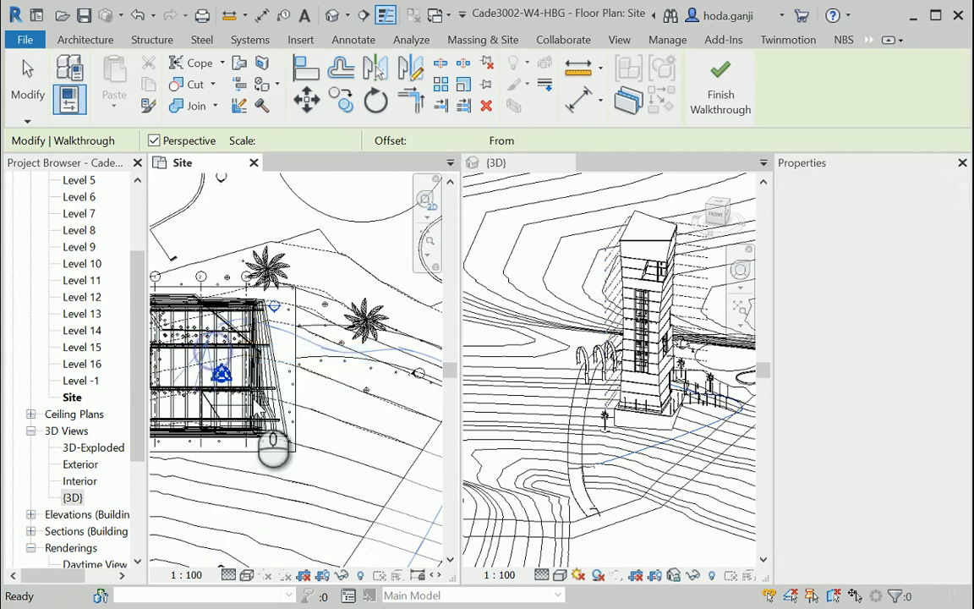
Open the new Walkthrough 1 view from the project's walkthroughs
scroll(272, 385, down, 2)
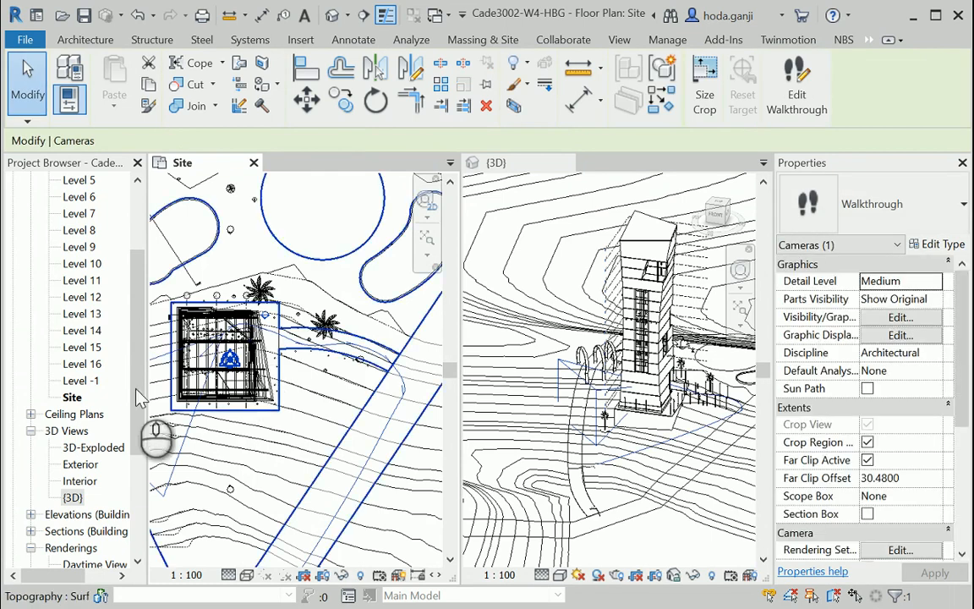
scroll(81, 410, down, 1)
scroll(74, 413, down, 2)
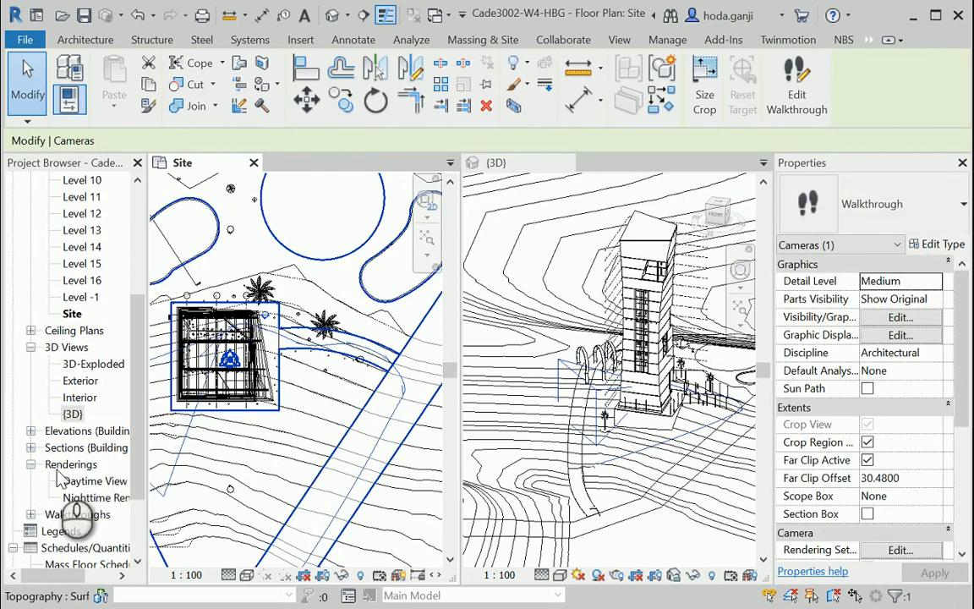
click(31, 514)
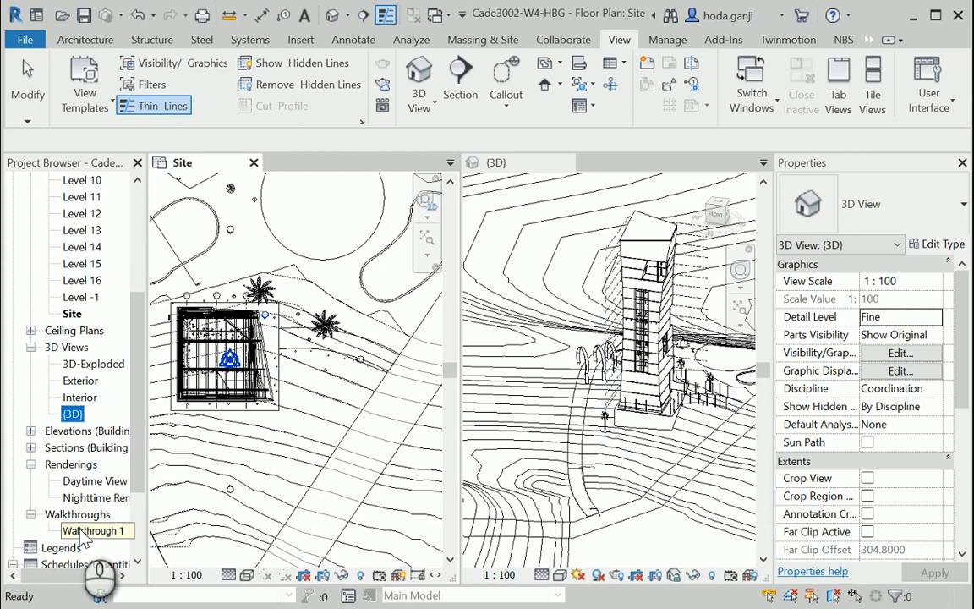
double_click(83, 531)
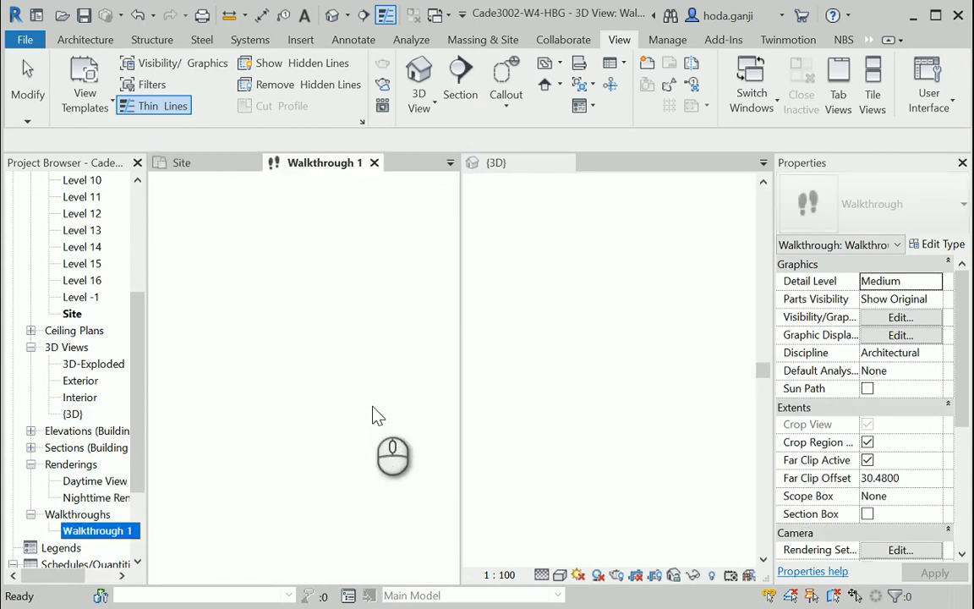
Tile the Walkthrough 1, Site and 3D views together and fit the walkthrough's crop frame in its view
click(230, 162)
click(303, 162)
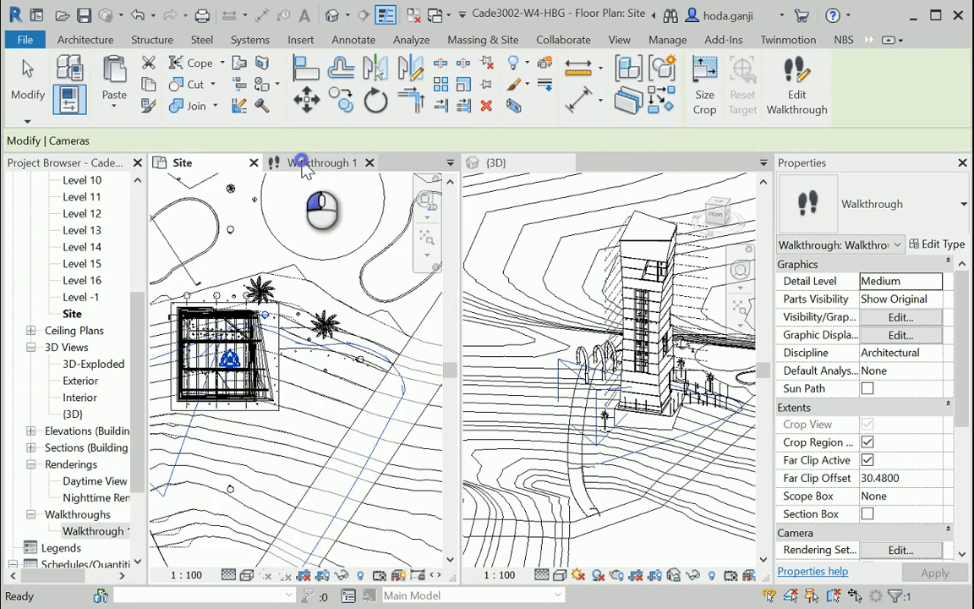
key(w)
key(t)
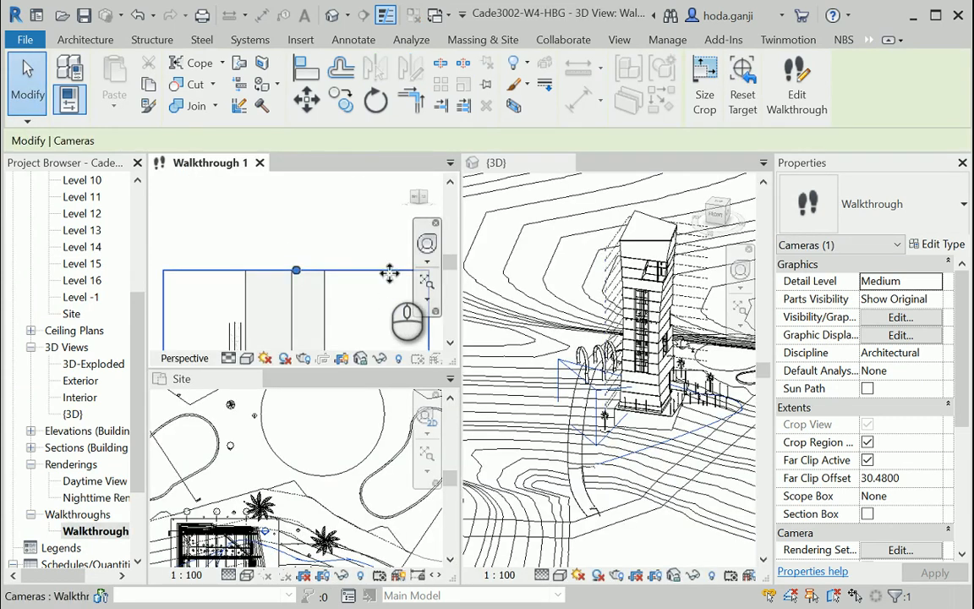
scroll(279, 253, down, 4)
scroll(279, 258, up, 3)
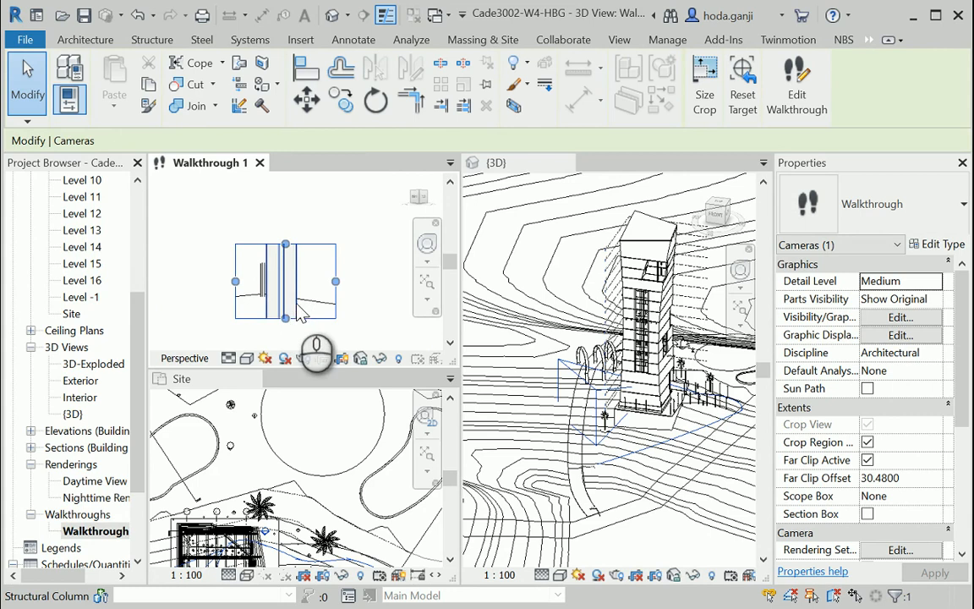
Show the camera of Walkthrough 1 and enter walkthrough editing
click(344, 188)
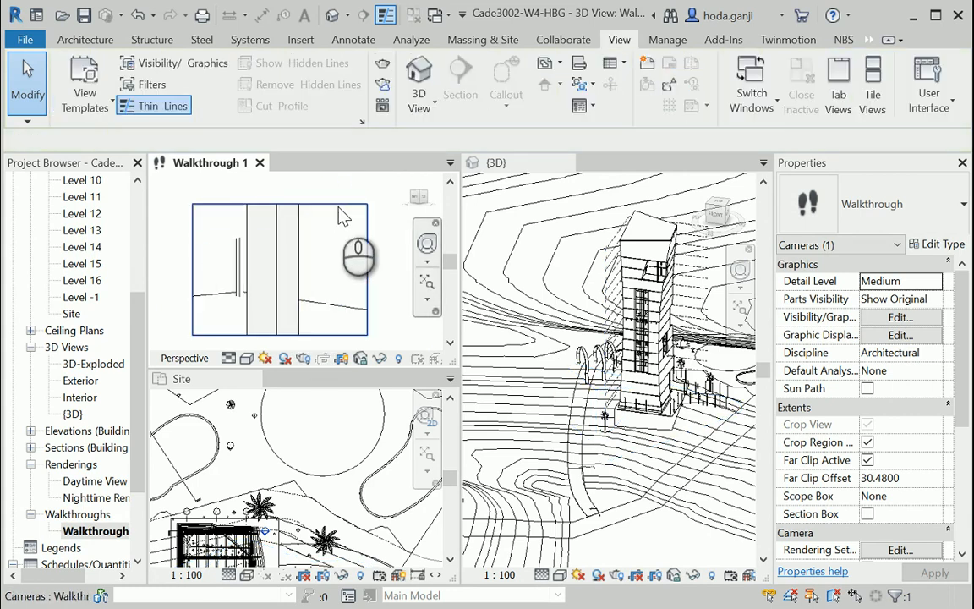
click(338, 210)
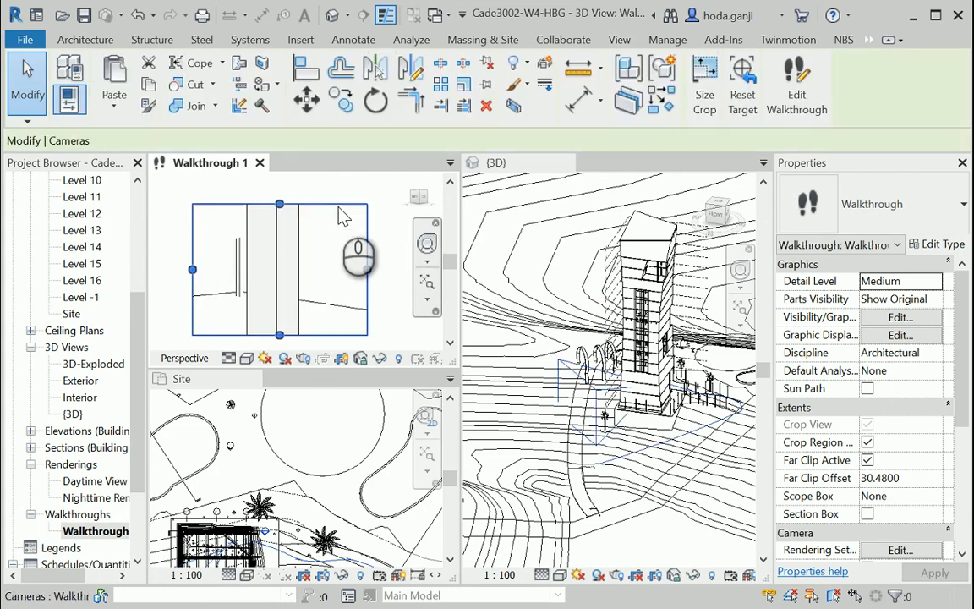
right_click(97, 531)
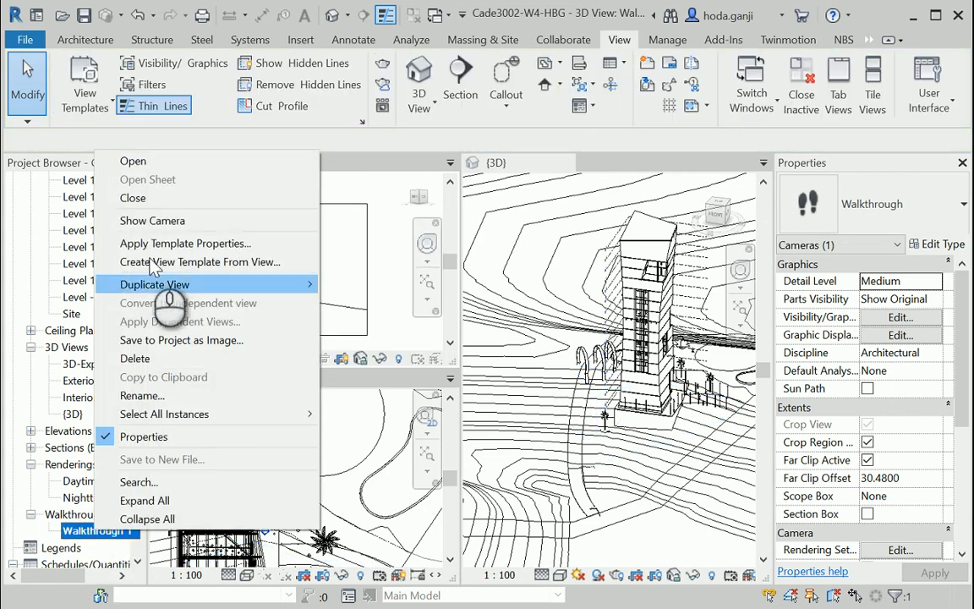
click(171, 223)
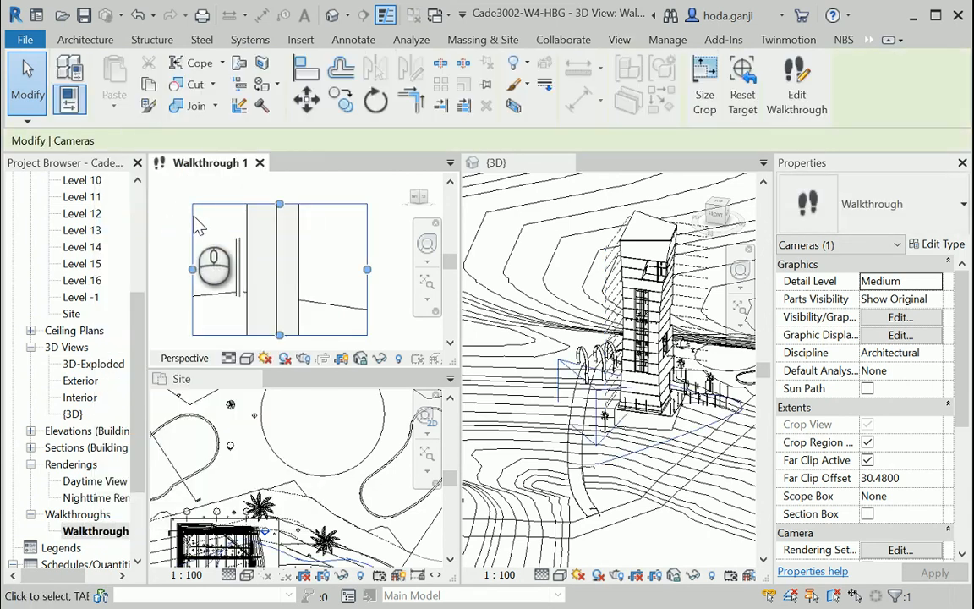
click(799, 95)
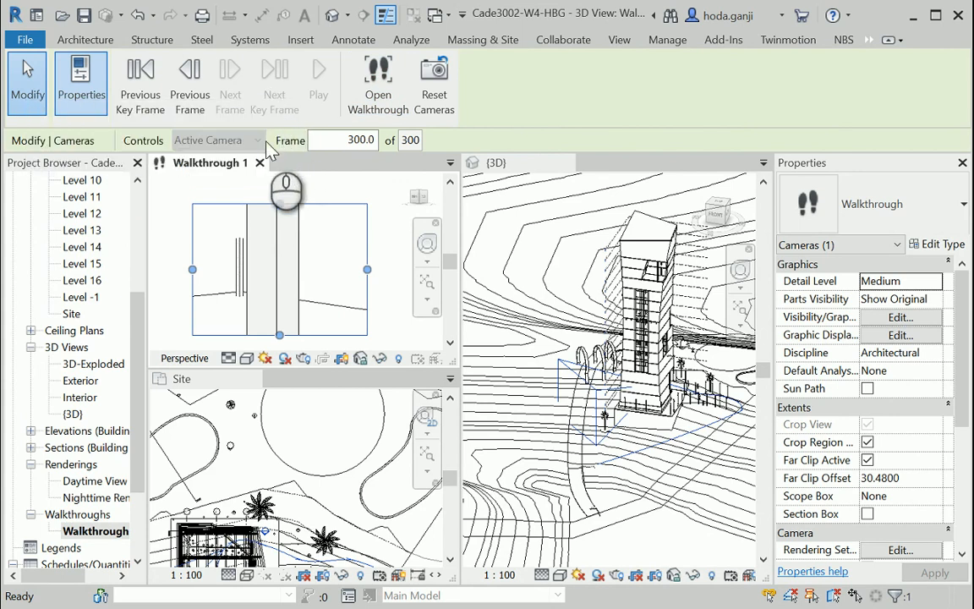
Step the walkthrough back through its key frames to frame 1 and play it
click(140, 96)
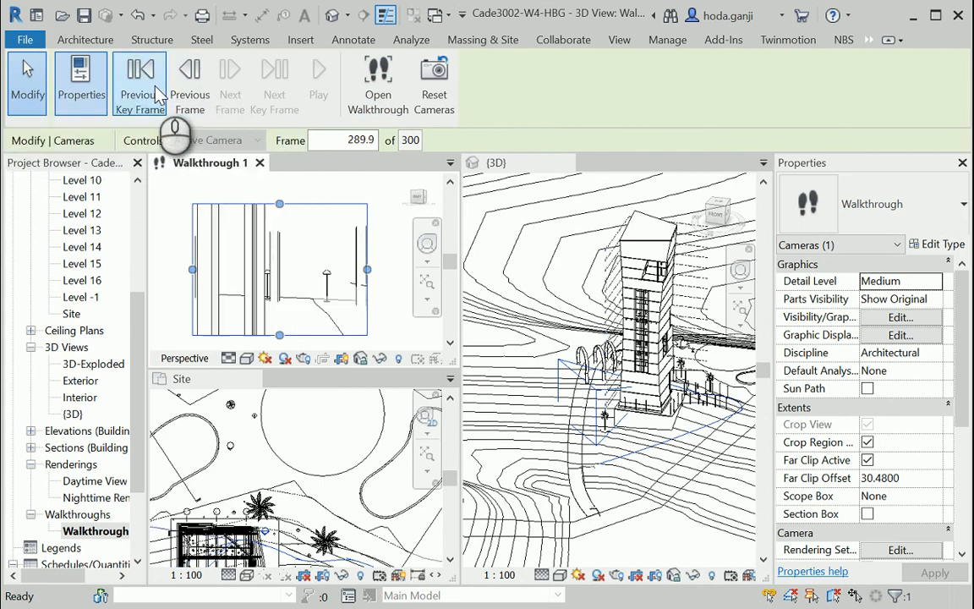
click(155, 93)
click(156, 93)
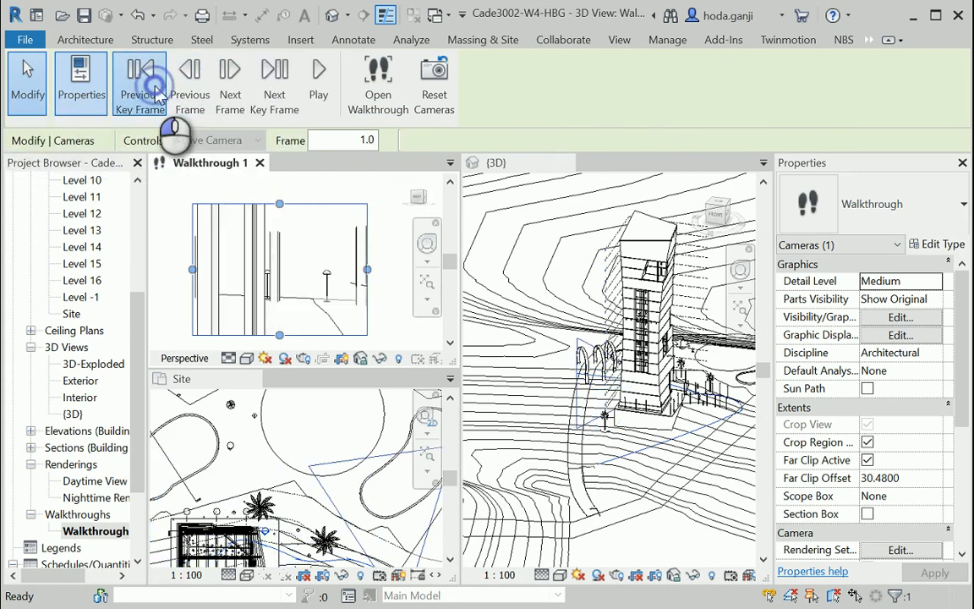
click(319, 85)
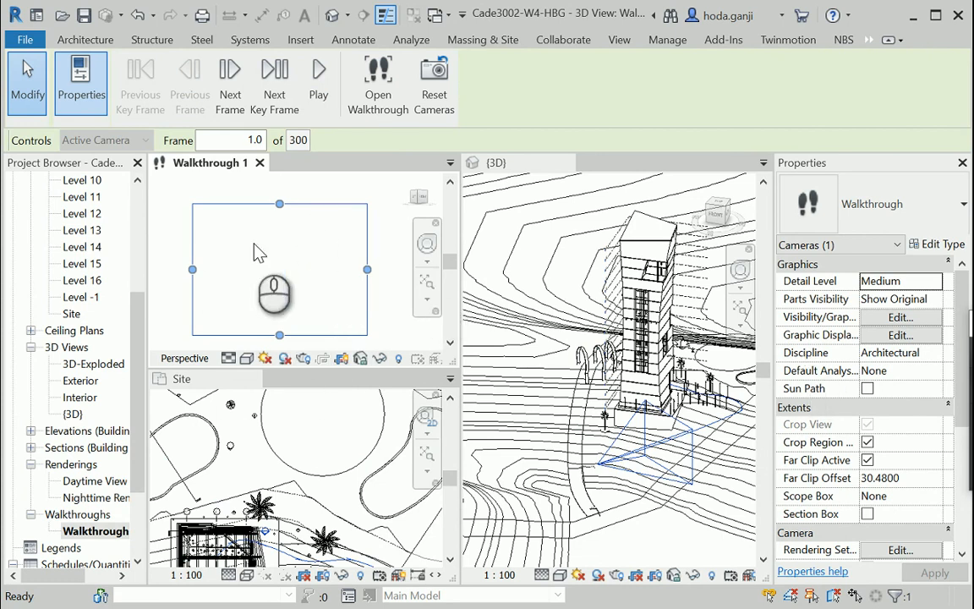
Show the camera of Walkthrough 1 and turn off its Far Clip Active setting
right_click(97, 533)
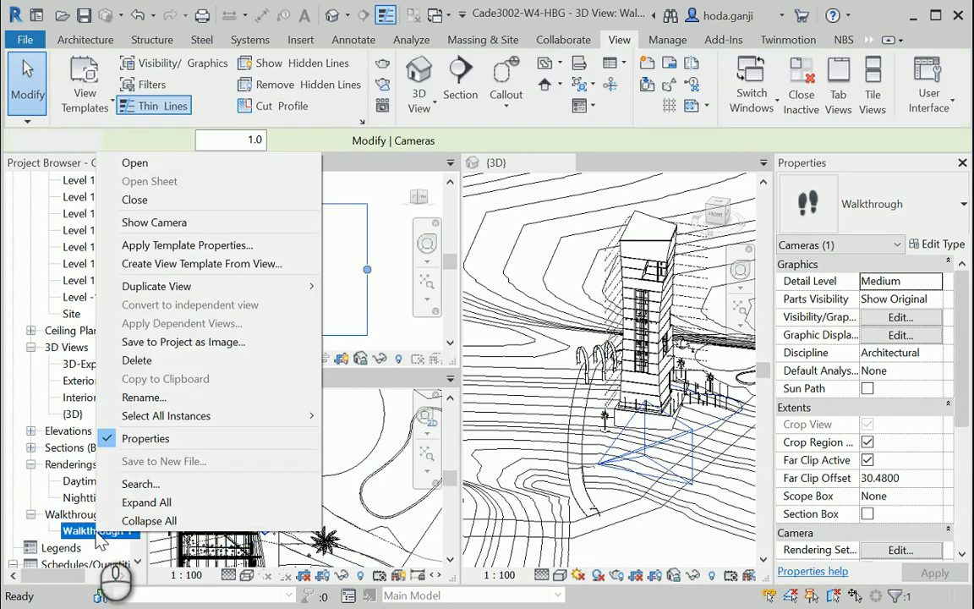
click(155, 222)
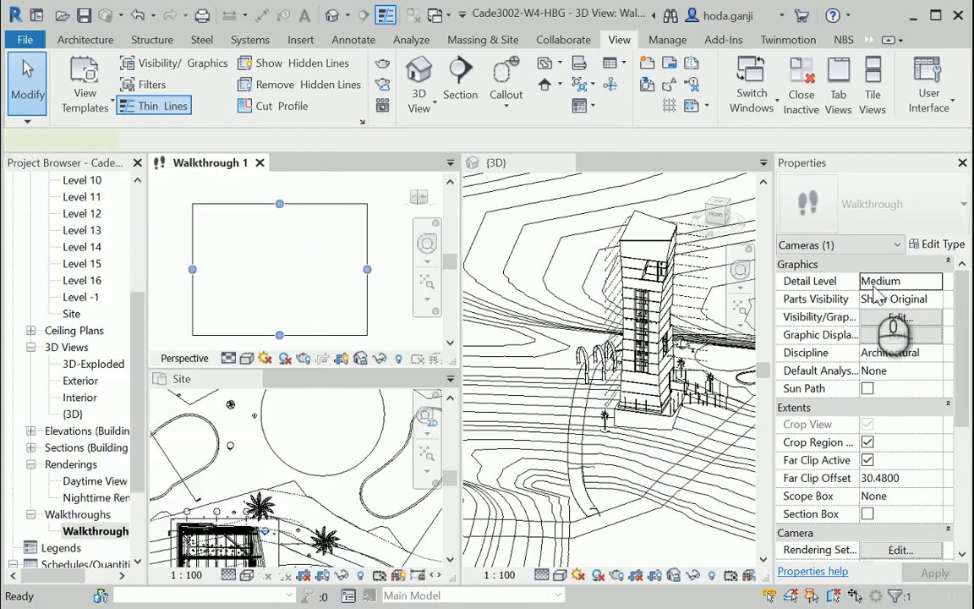
scroll(882, 306, down, 2)
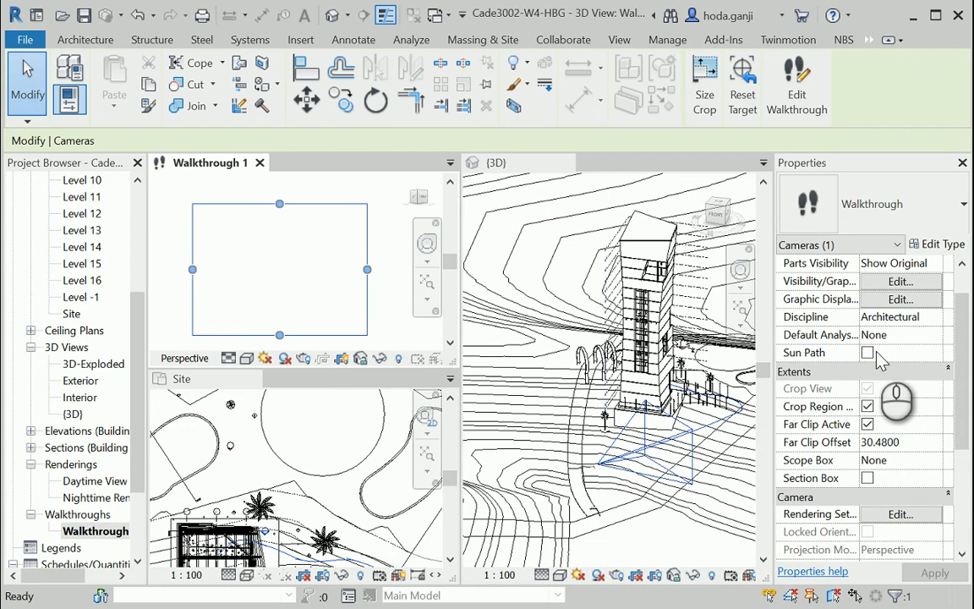
scroll(884, 367, down, 3)
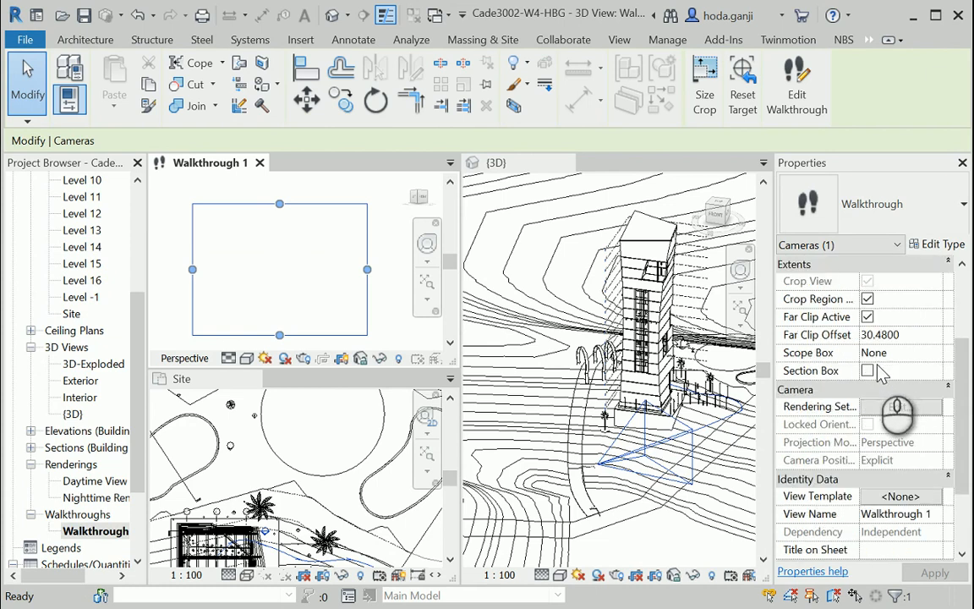
click(867, 317)
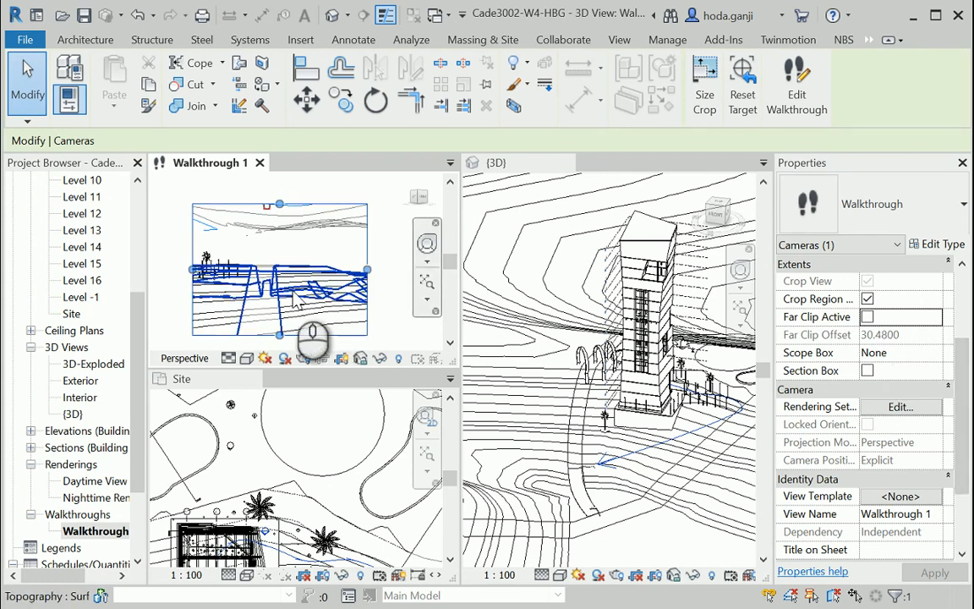
Open the East building elevation and tile it with the Walkthrough 1, Site and 3D views
scroll(273, 269, down, 2)
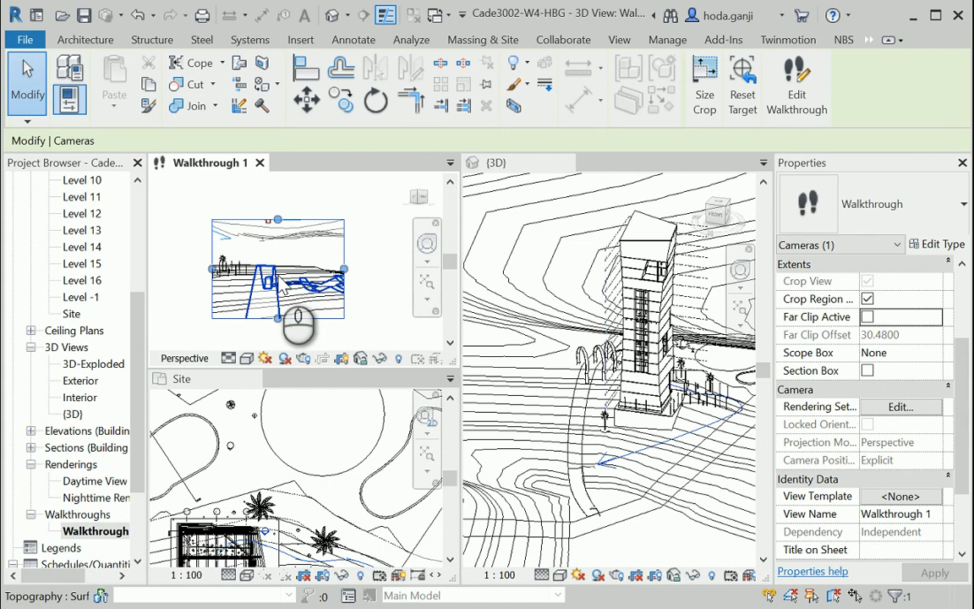
scroll(569, 379, down, 4)
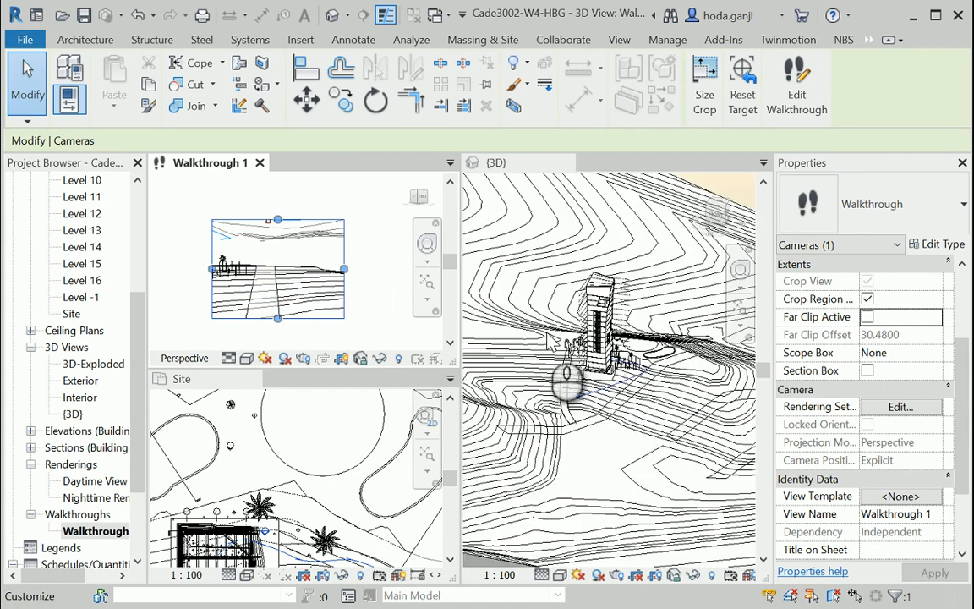
scroll(628, 336, up, 1)
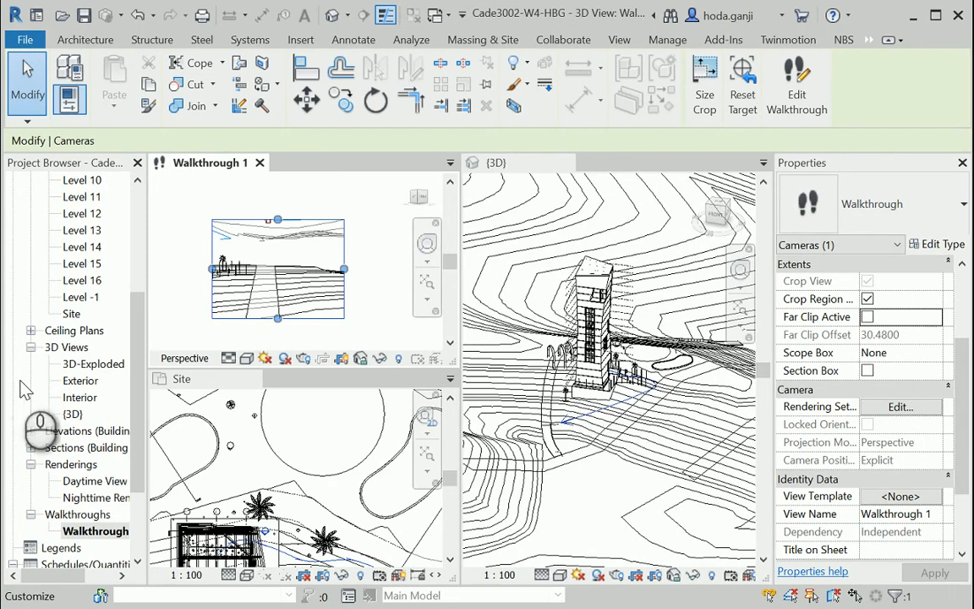
scroll(26, 391, down, 1)
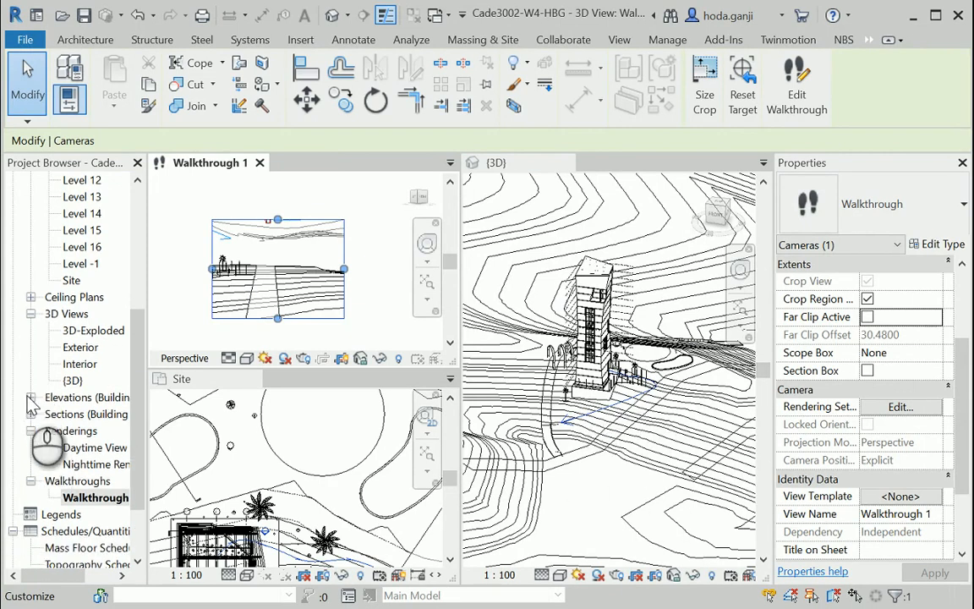
click(30, 397)
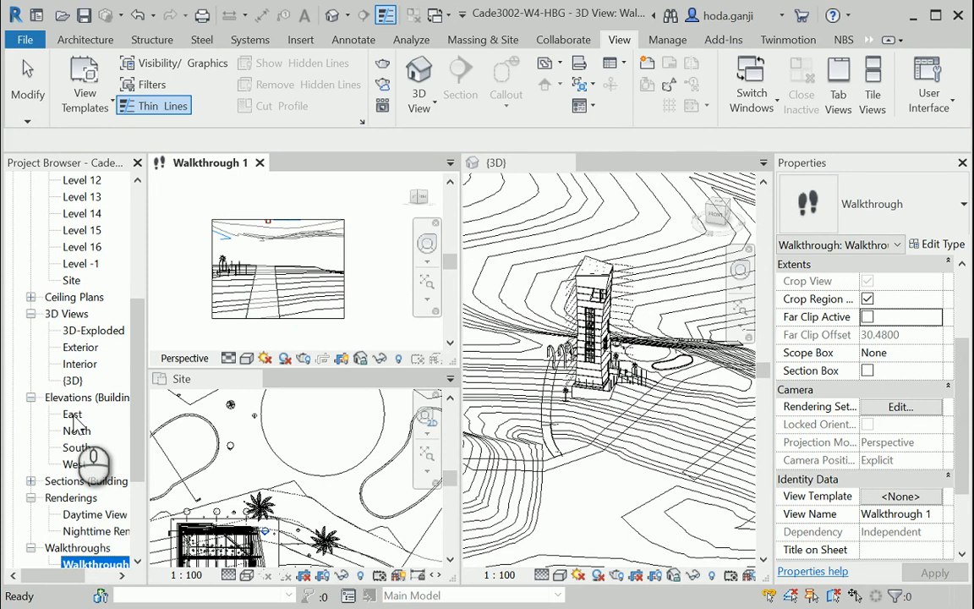
click(73, 415)
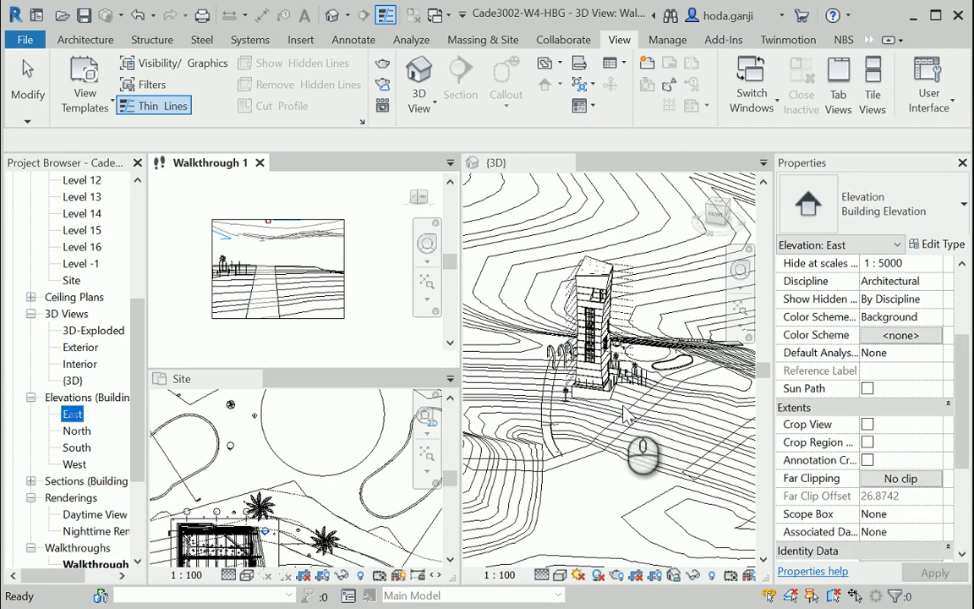
click(223, 159)
click(318, 164)
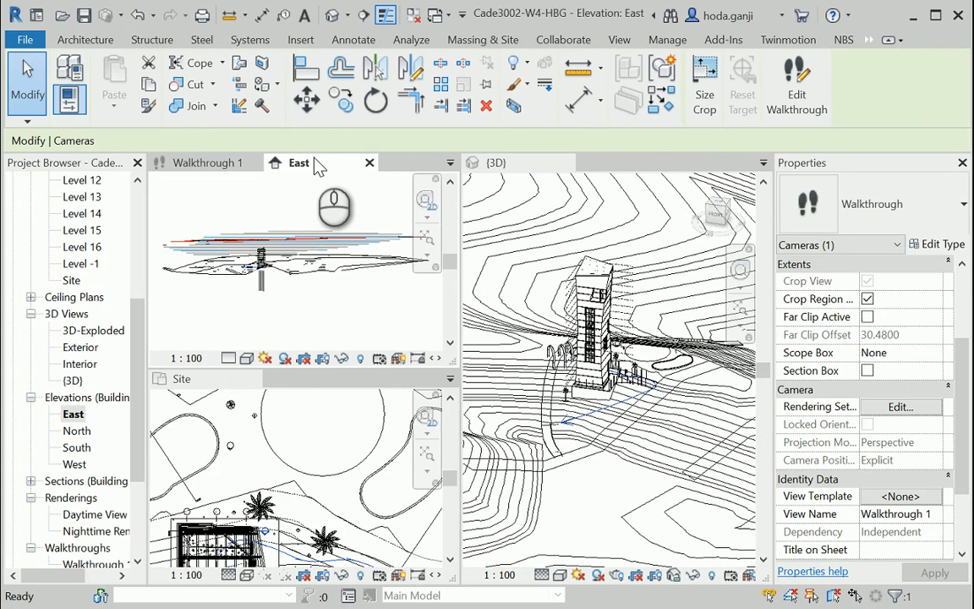
key(w)
key(t)
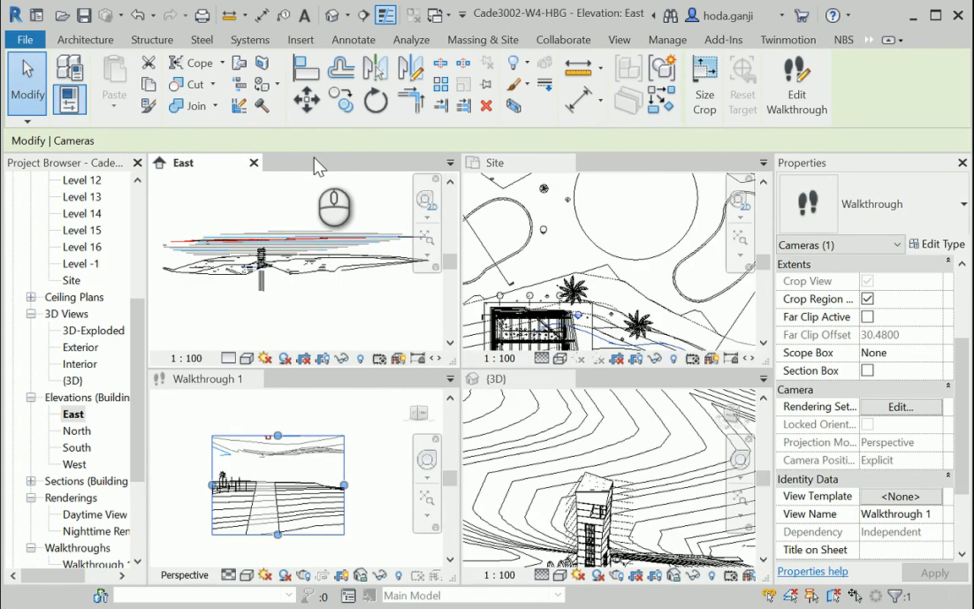
Close the {3D} view, keeping the East, Walkthrough 1 and Site views tiled
scroll(328, 479, up, 1)
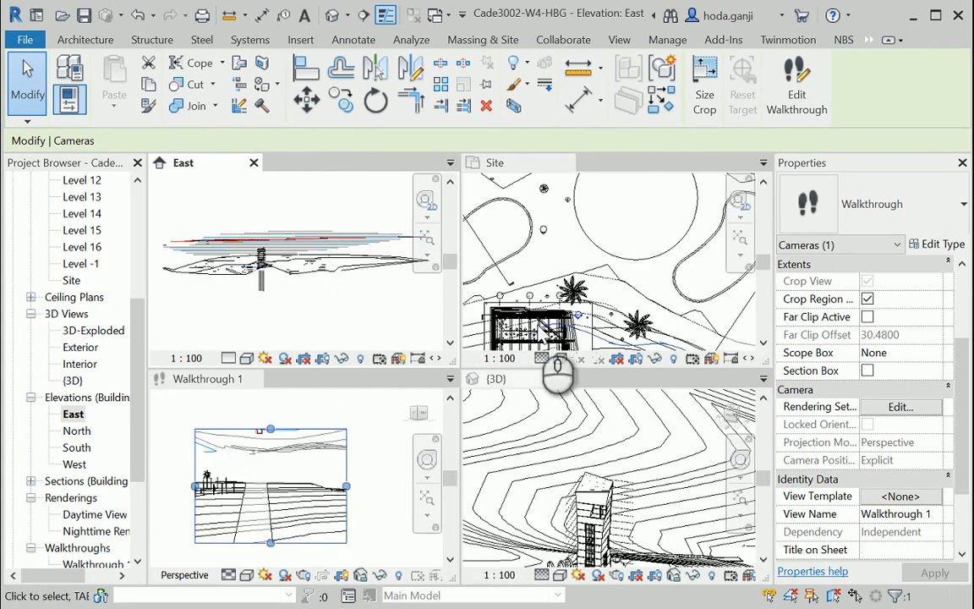
scroll(604, 314, down, 2)
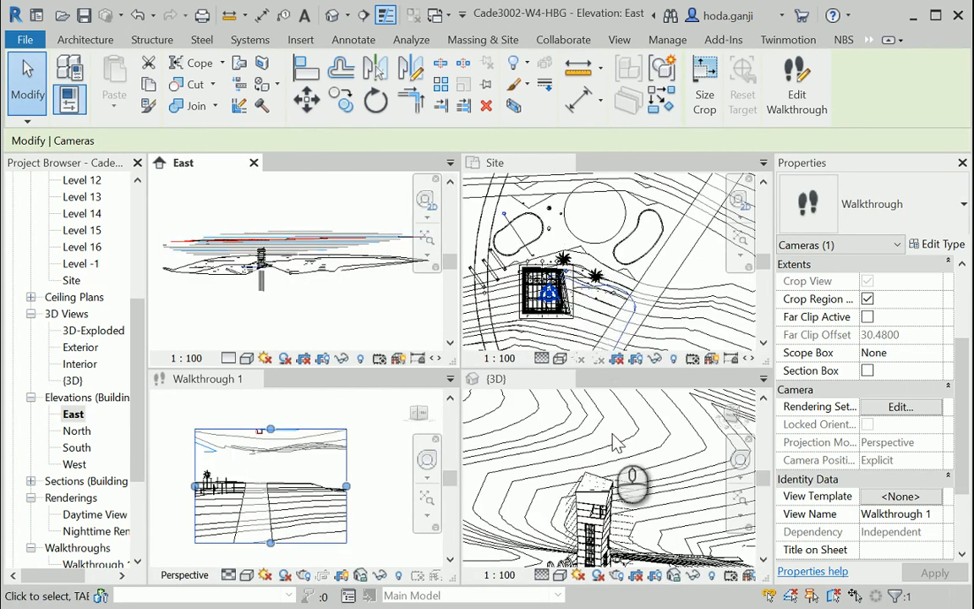
shift+middle_drag(541, 448, 619, 524)
scroll(598, 482, up, 1)
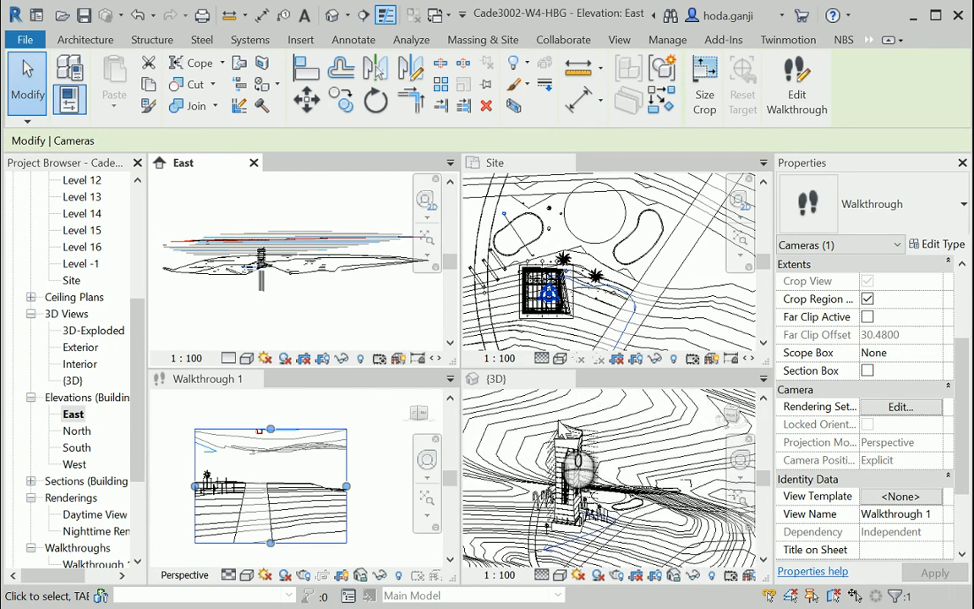
click(680, 380)
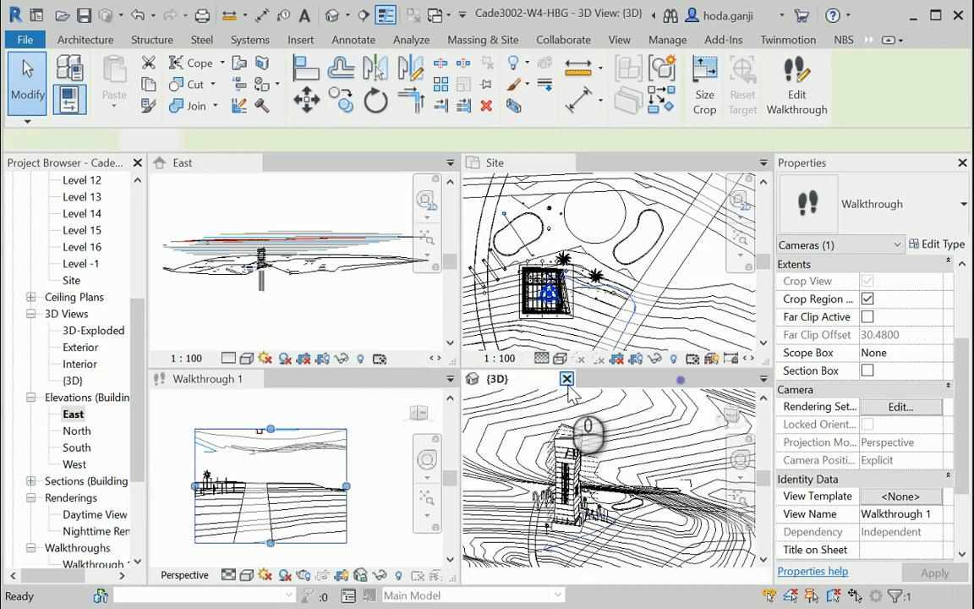
click(565, 379)
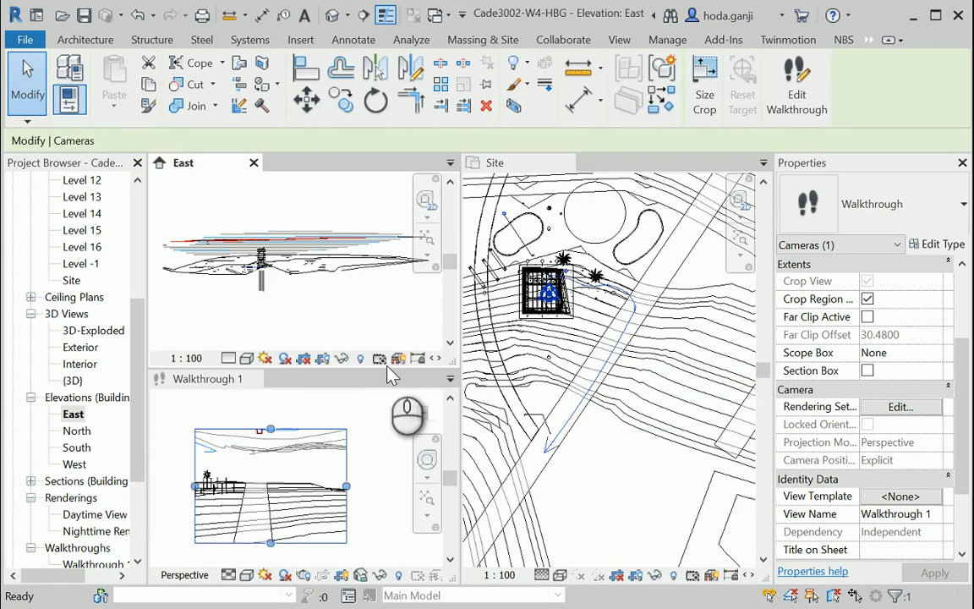
Hide the imported CADE3002-W3-Topography.dwg element in the East elevation
scroll(254, 250, up, 2)
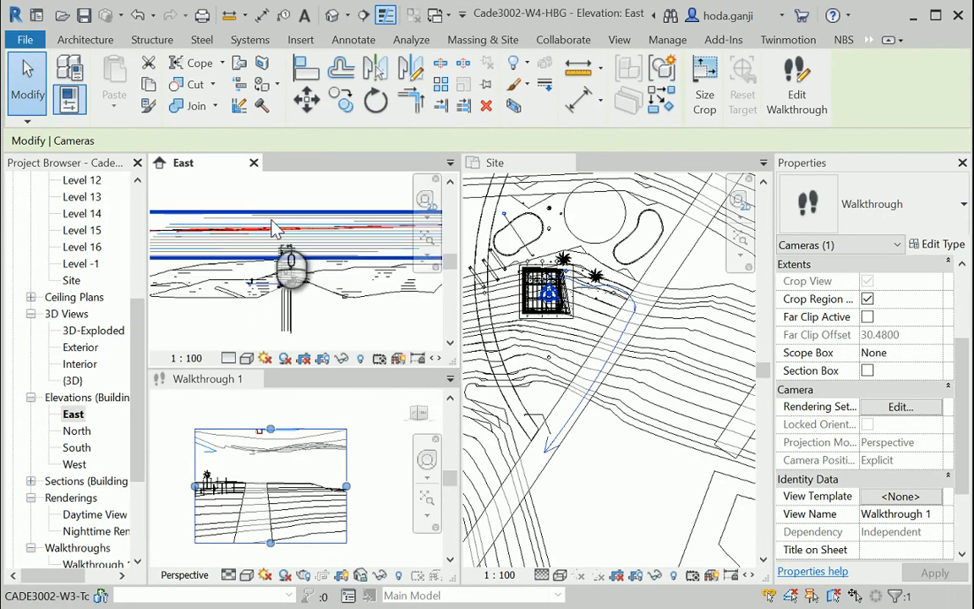
click(270, 224)
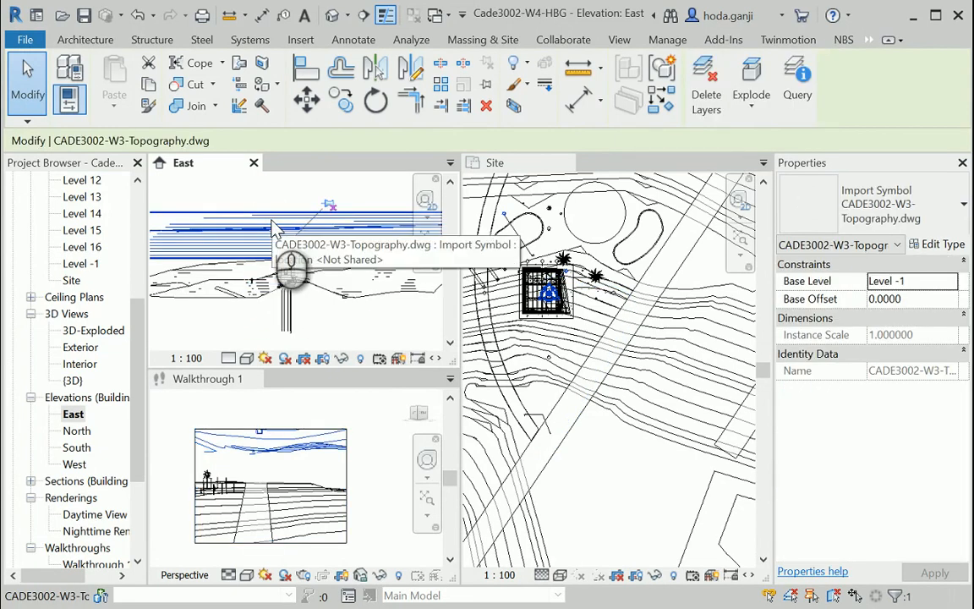
right_click(273, 226)
mouse_move(359, 324)
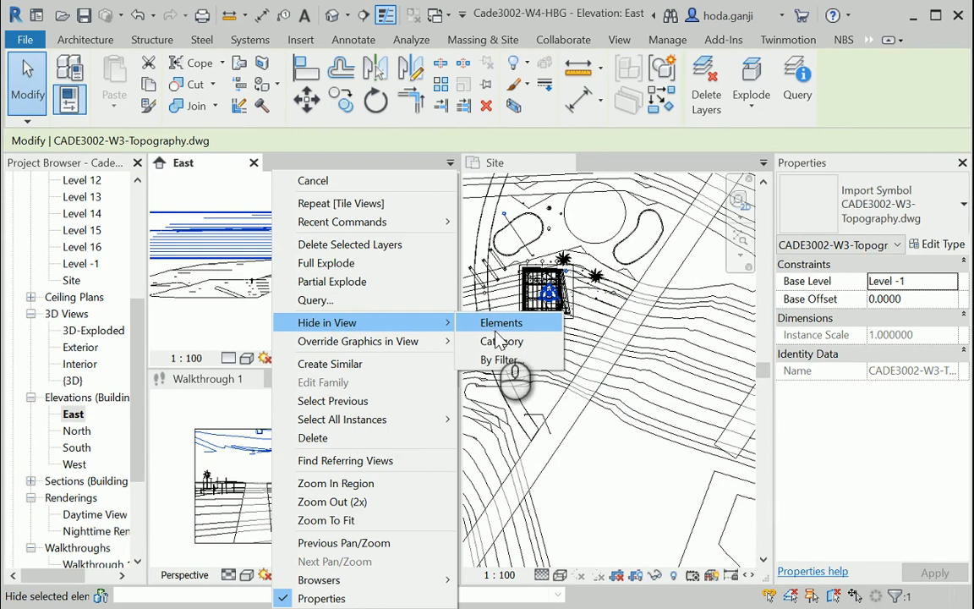
click(237, 315)
scroll(227, 256, up, 2)
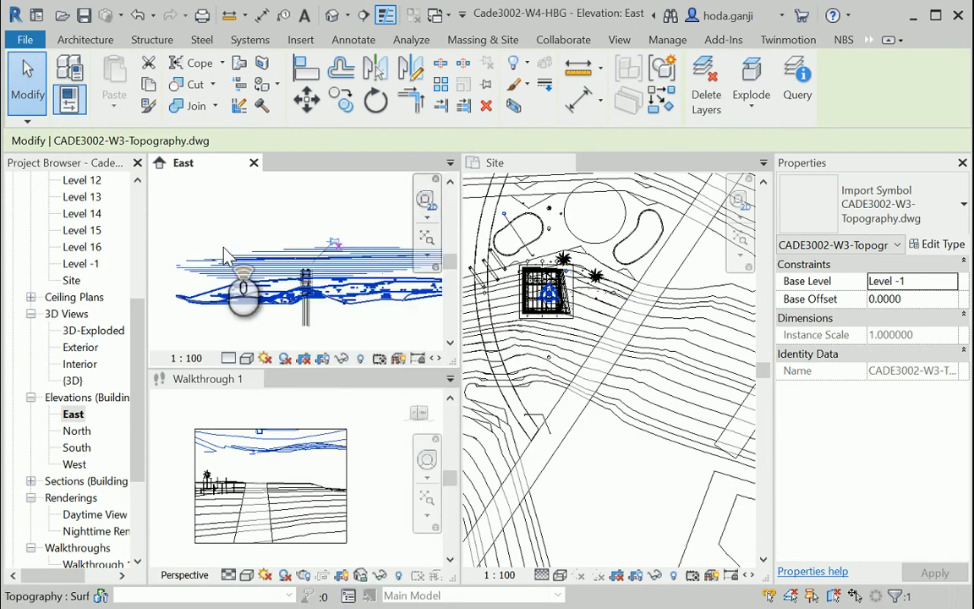
scroll(226, 257, up, 2)
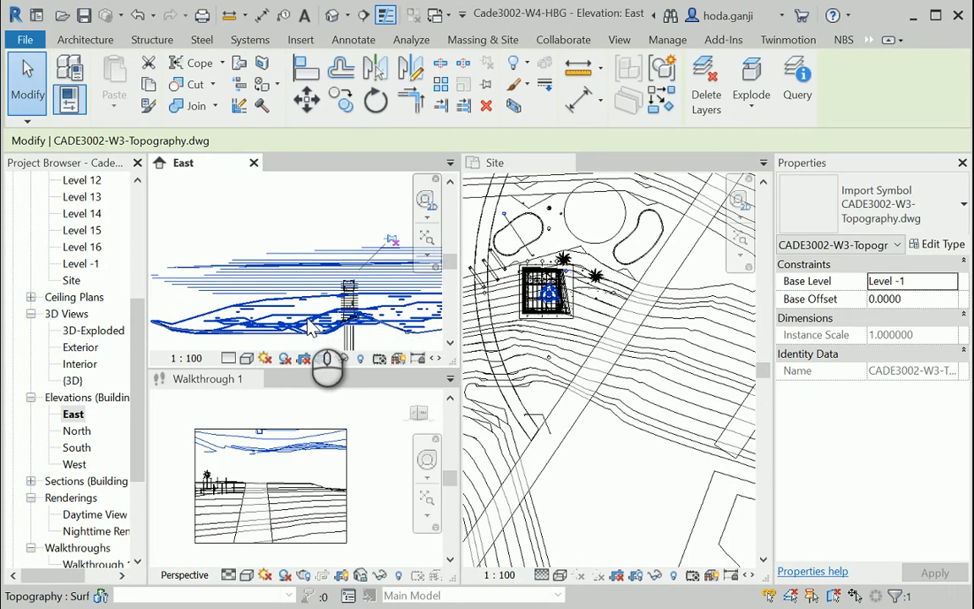
scroll(313, 326, down, 3)
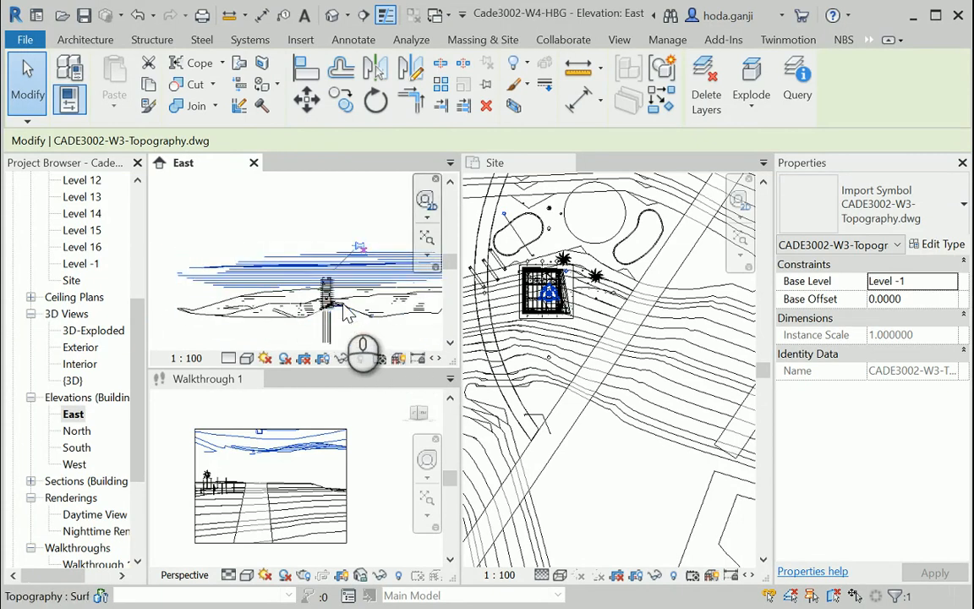
scroll(347, 325, up, 1)
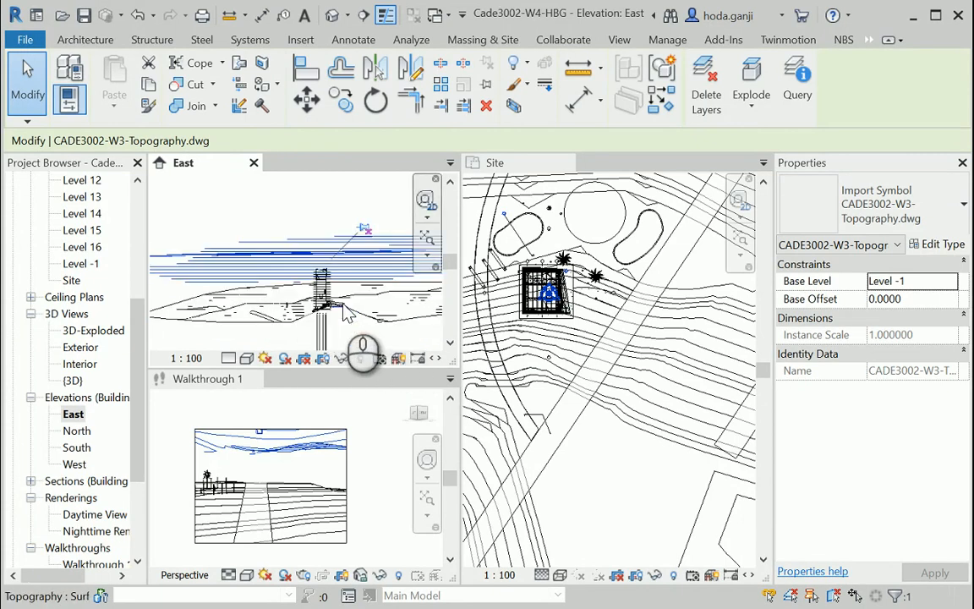
right_click(269, 268)
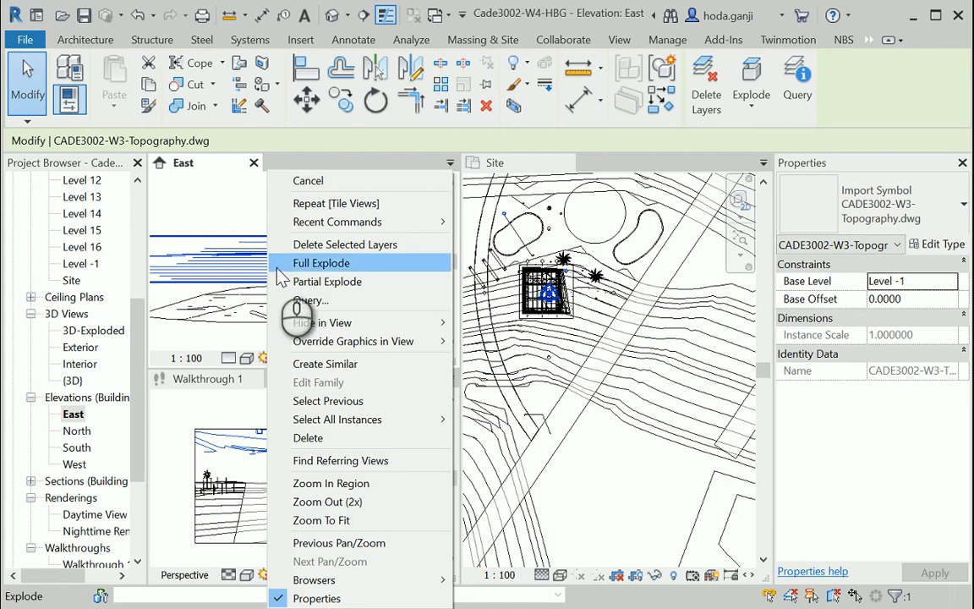
click(318, 325)
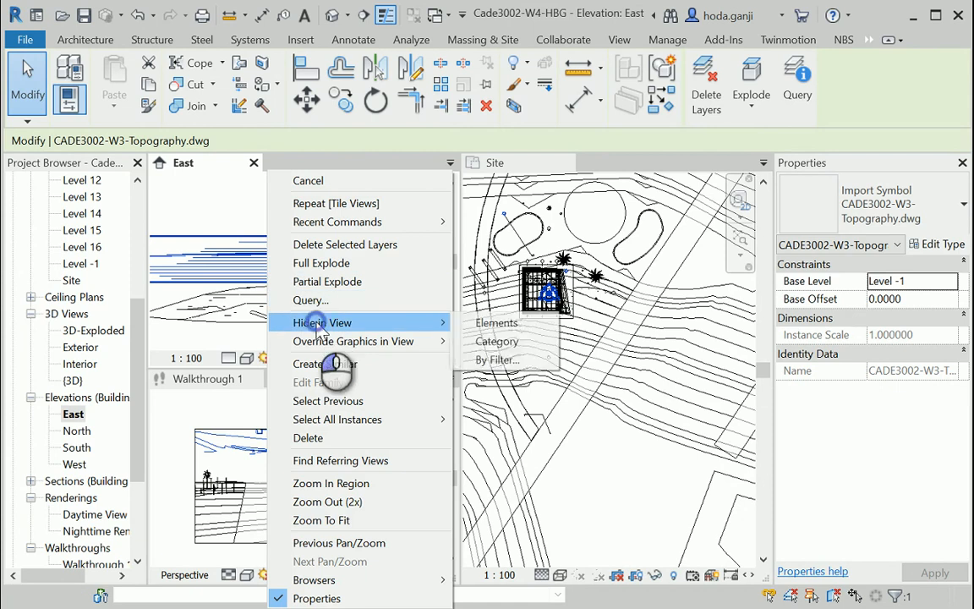
click(488, 323)
Draw a building section in the Site plan, parallel to the long diagonal road and on its side away from the tower
scroll(277, 304, up, 3)
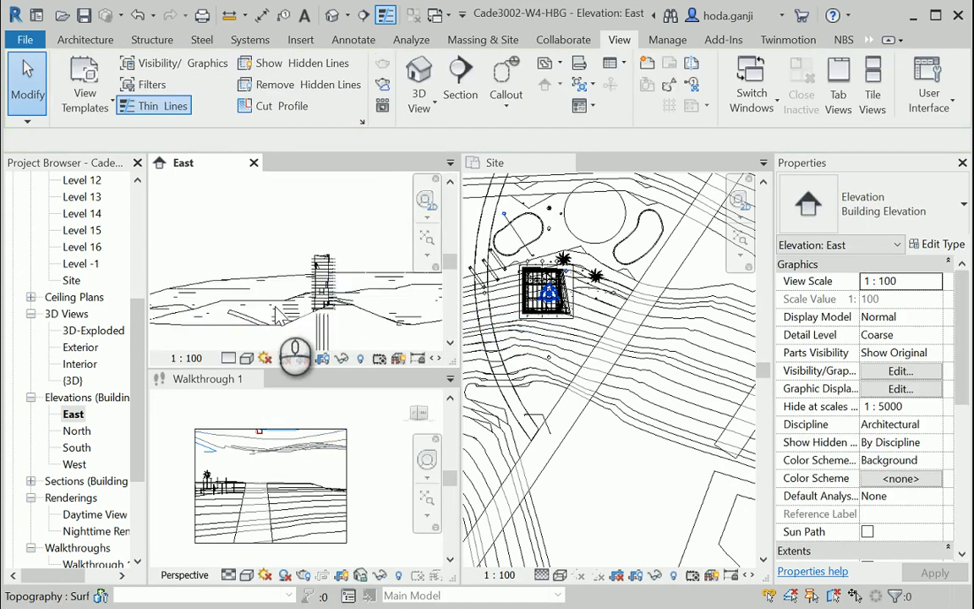
scroll(576, 333, down, 7)
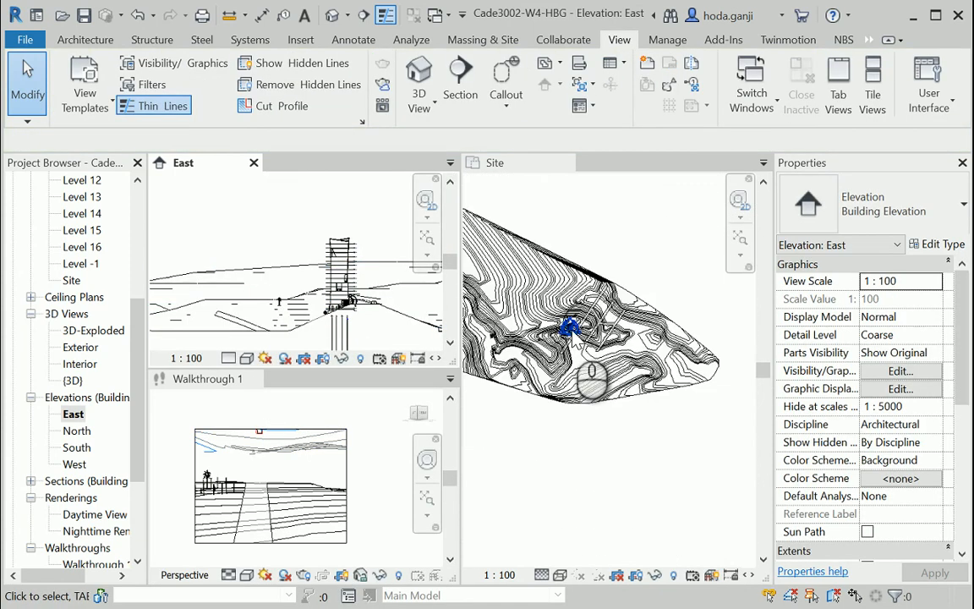
scroll(562, 328, up, 3)
scroll(567, 340, up, 2)
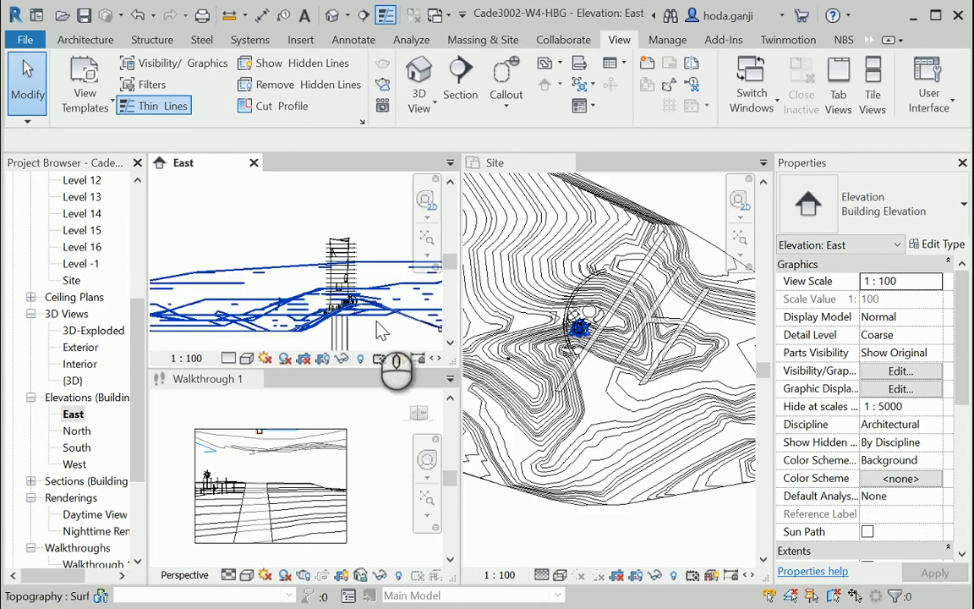
scroll(584, 391, up, 1)
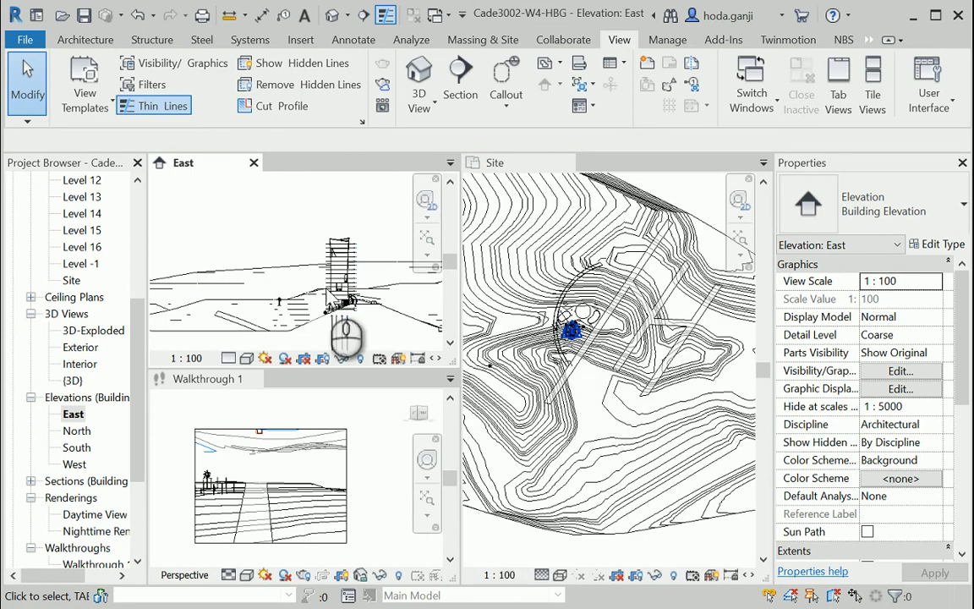
click(462, 84)
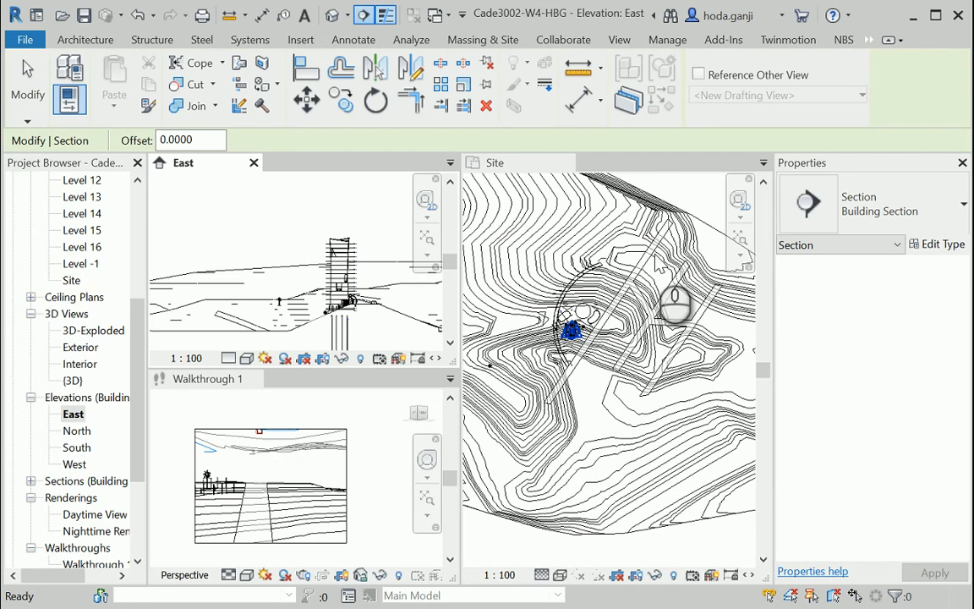
scroll(656, 261, up, 1)
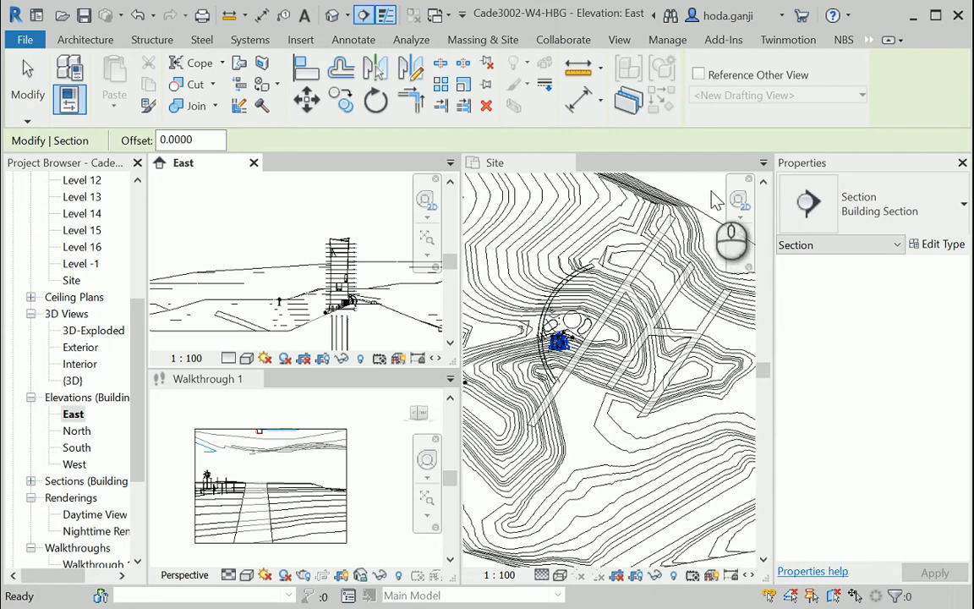
click(555, 162)
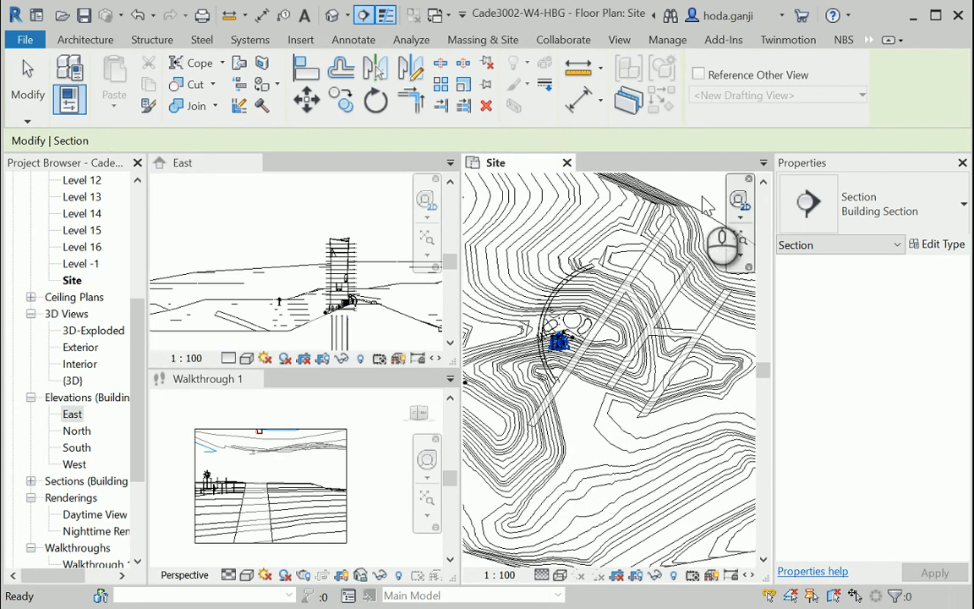
click(625, 39)
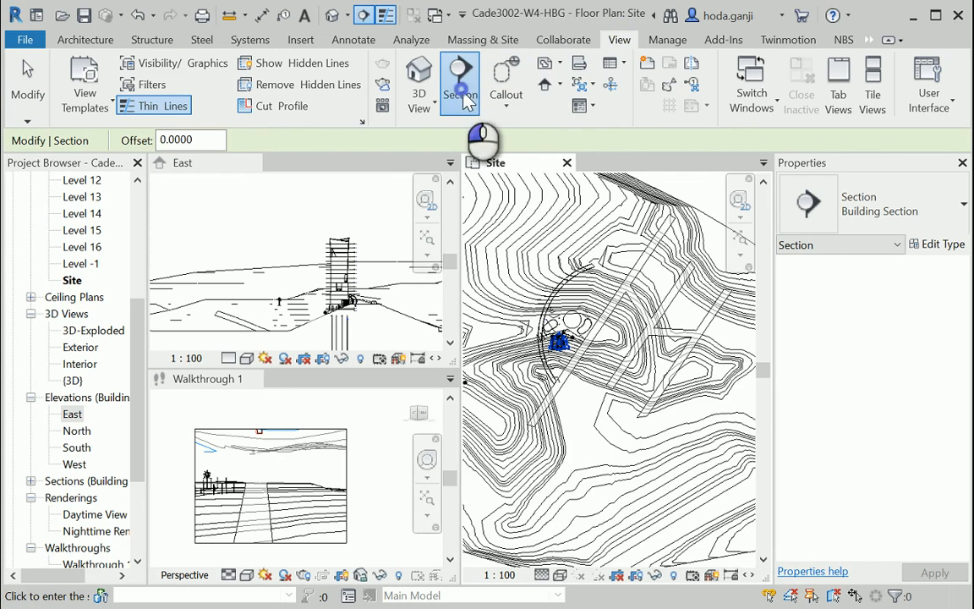
click(703, 196)
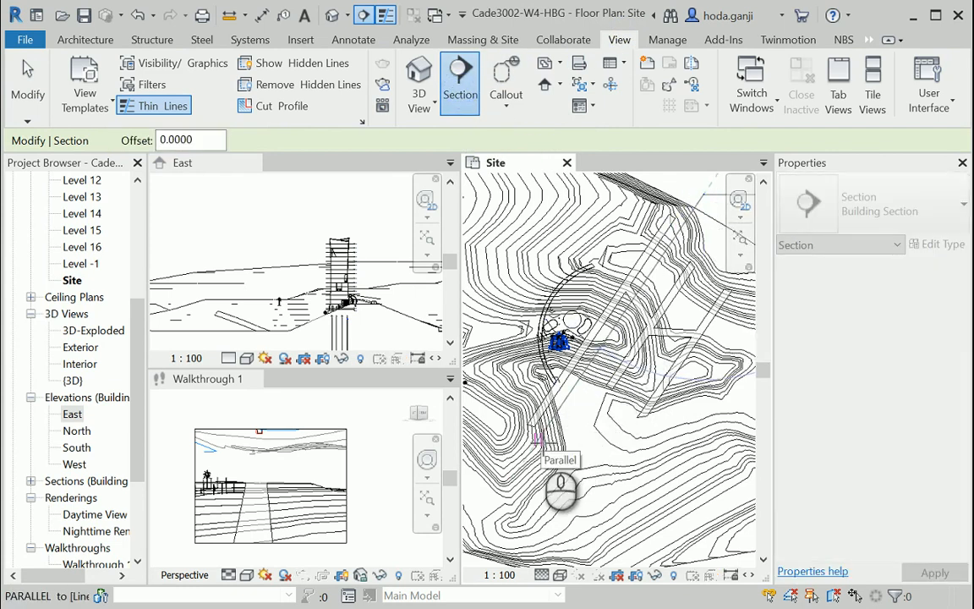
click(532, 440)
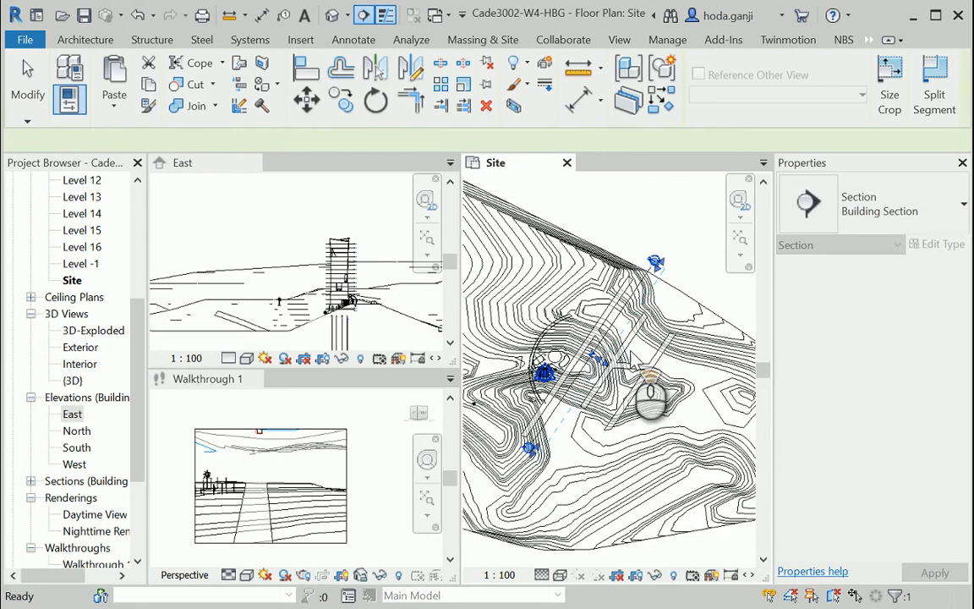
scroll(663, 276, up, 1)
key(Escape)
key(Escape)
Flip the new section line in the Site plan so that the section looks toward the tower building
double_click(651, 249)
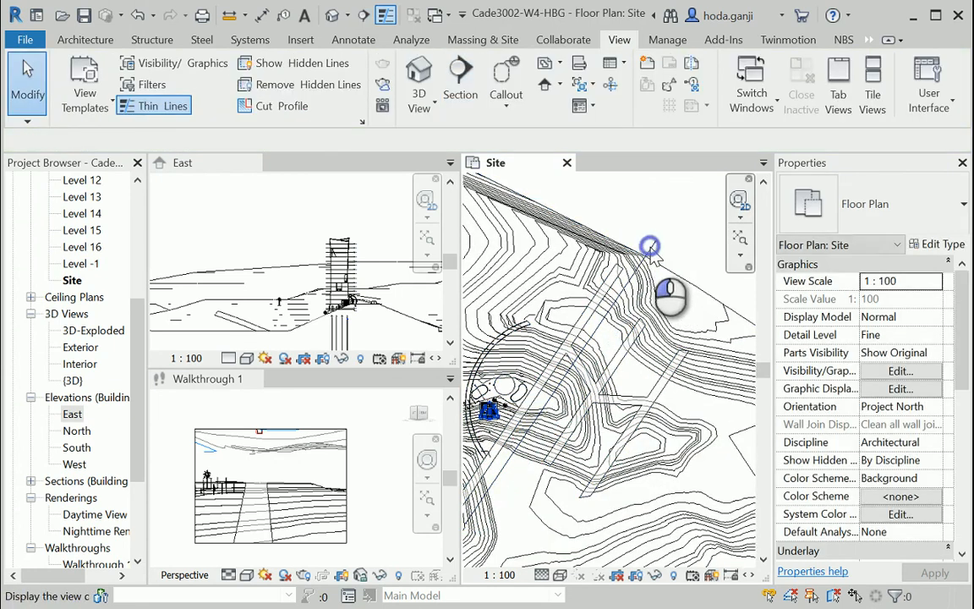
click(651, 249)
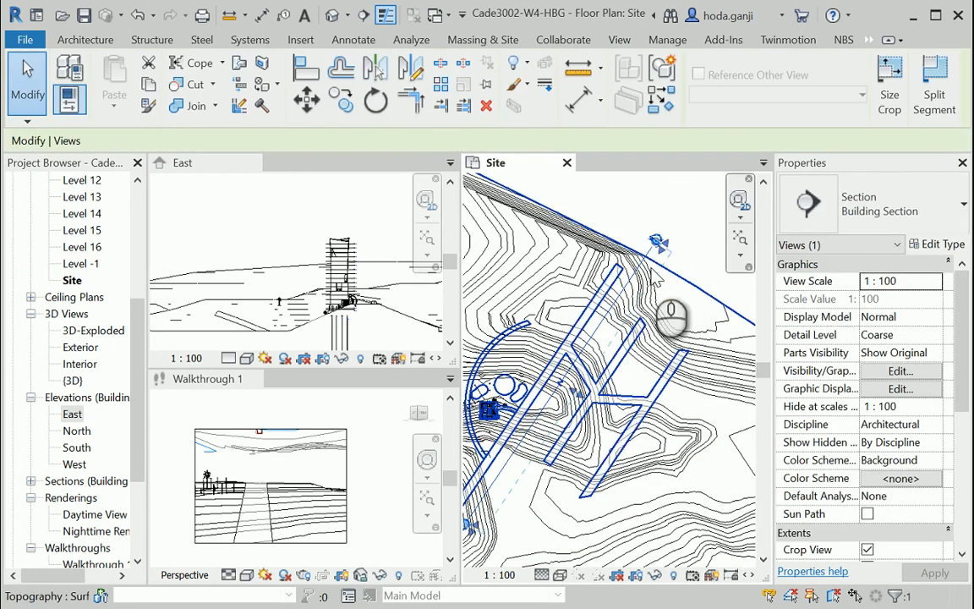
scroll(658, 237, up, 2)
scroll(660, 235, up, 7)
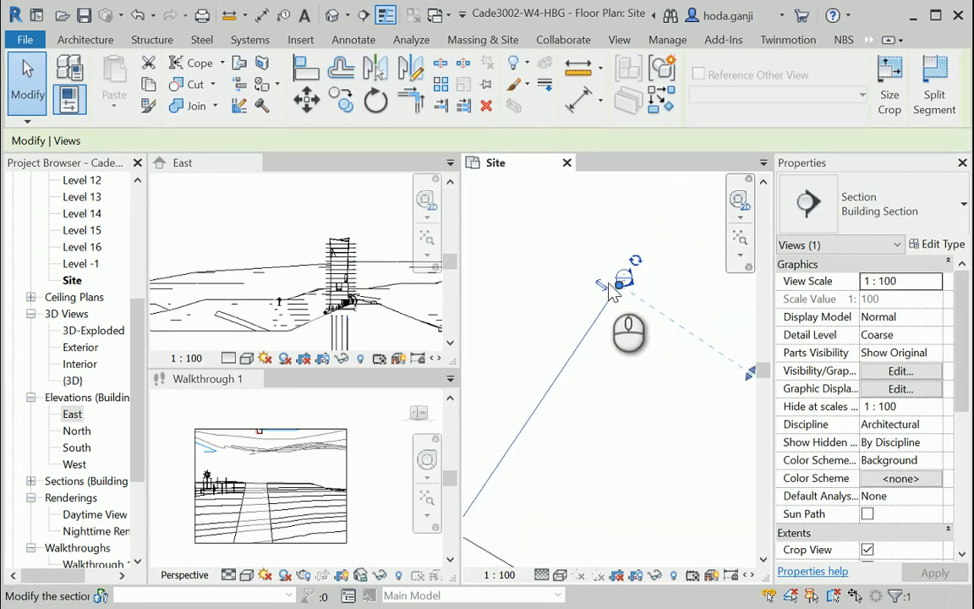
scroll(634, 298, down, 5)
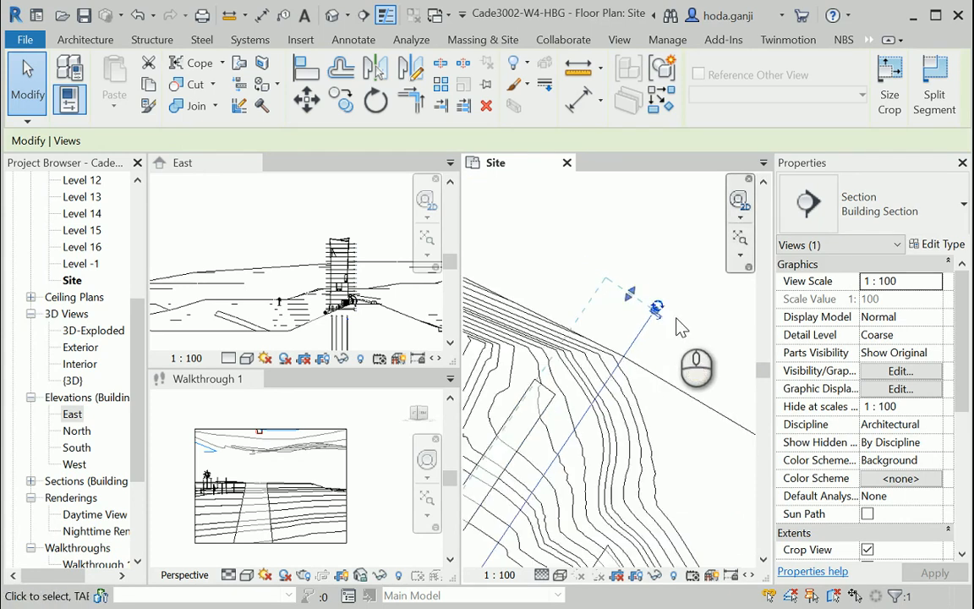
scroll(674, 322, down, 2)
scroll(590, 448, up, 5)
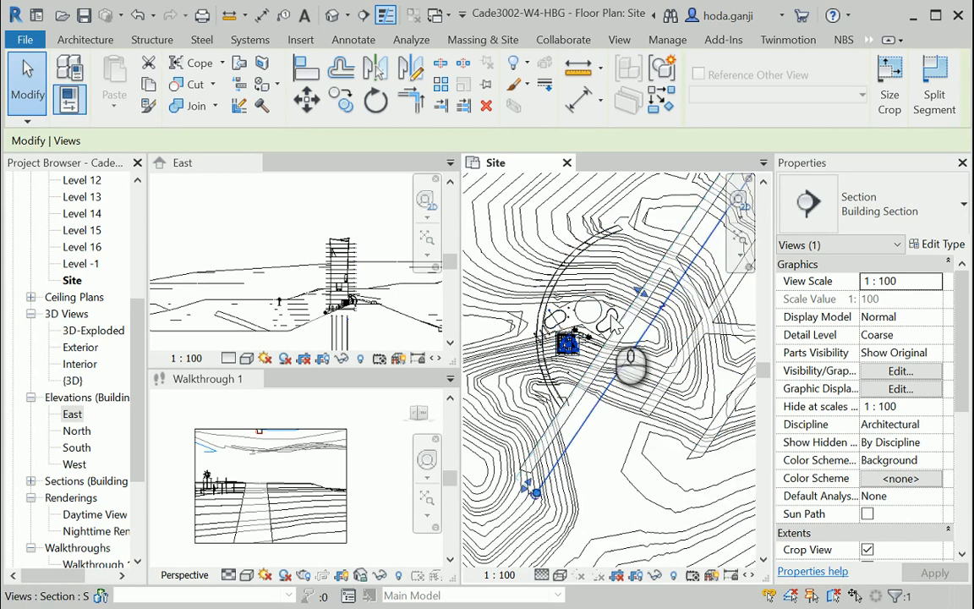
drag(618, 298, 645, 294)
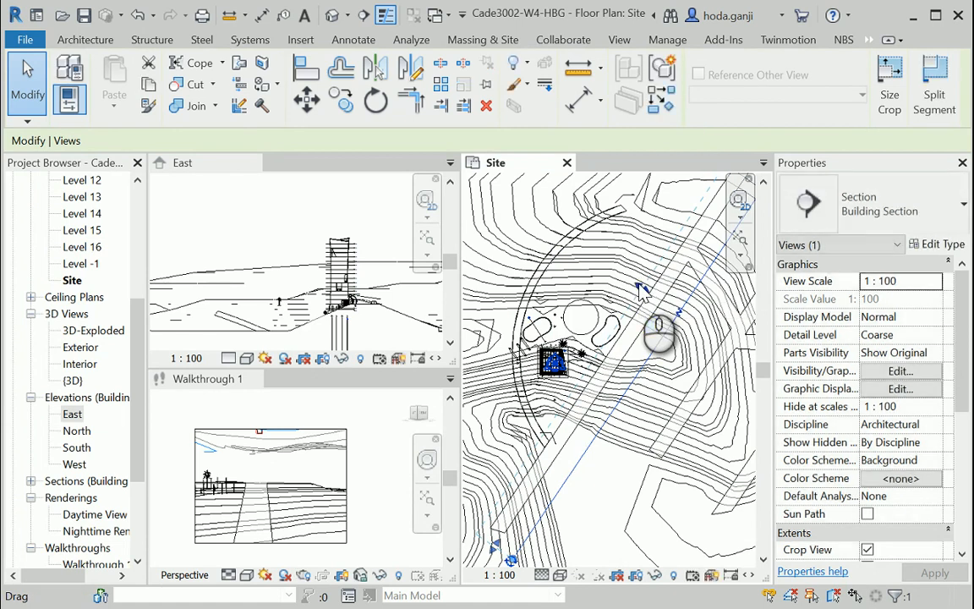
Close the East elevation and open the Section 3 view
click(237, 173)
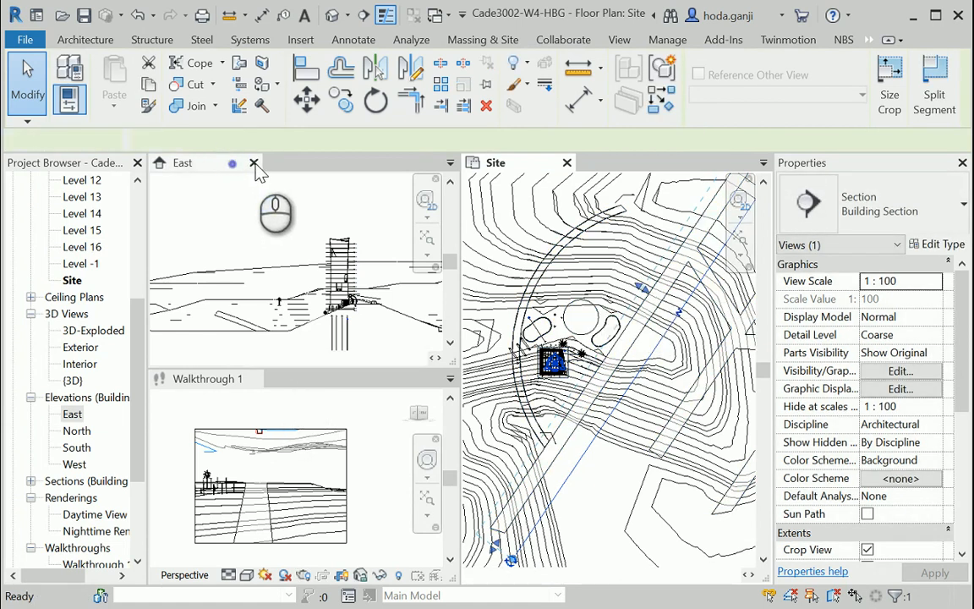
click(252, 163)
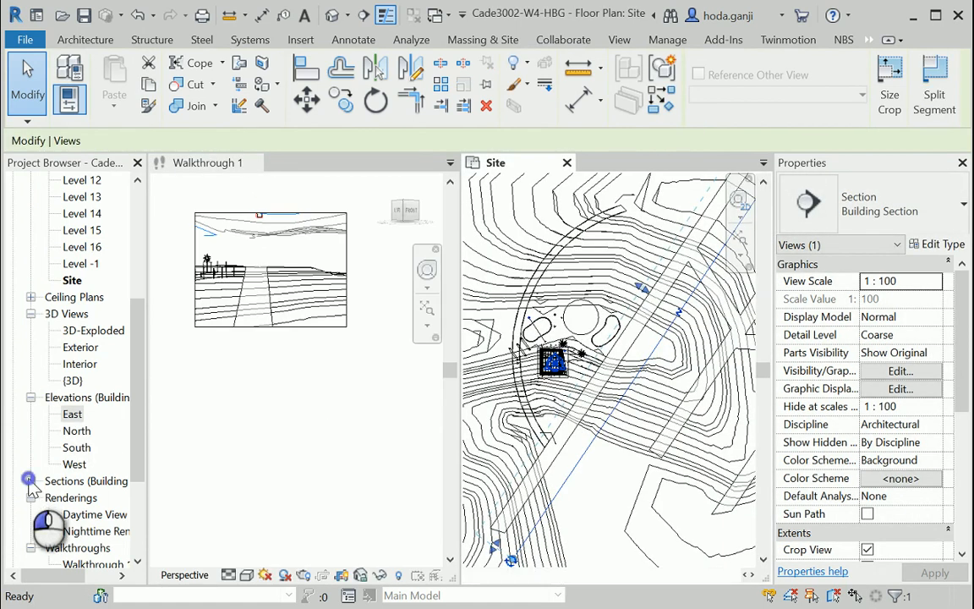
click(30, 480)
click(72, 414)
scroll(71, 484, down, 2)
double_click(85, 481)
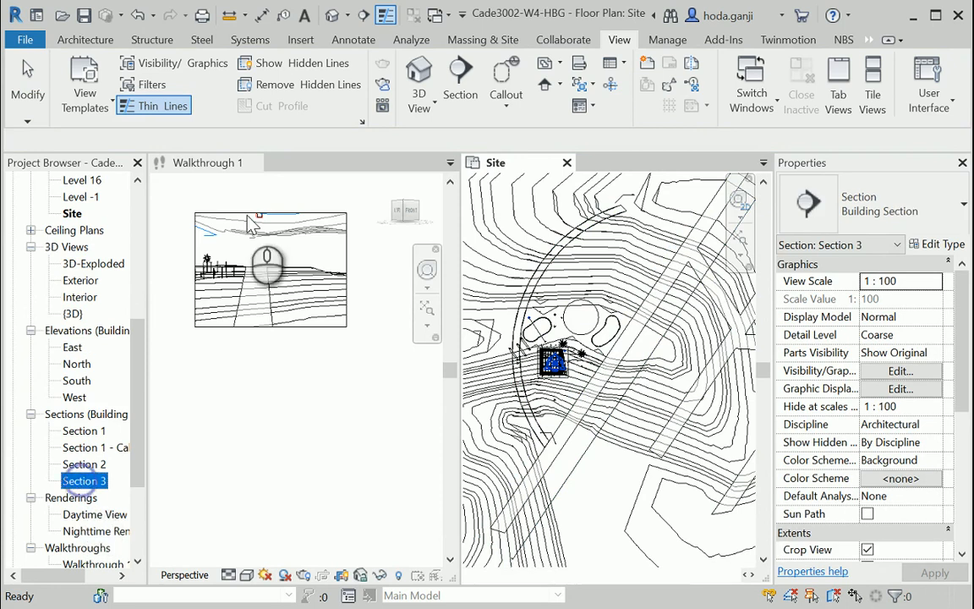
Tile the Walkthrough 1, Section 3 and Site views, with Walkthrough 1 as the active view
click(303, 168)
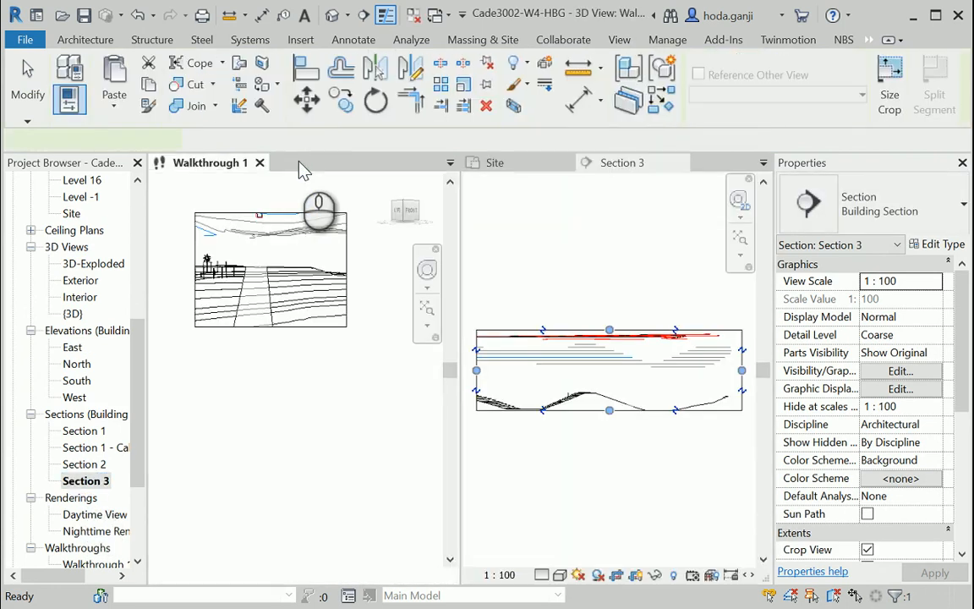
key(w)
key(t)
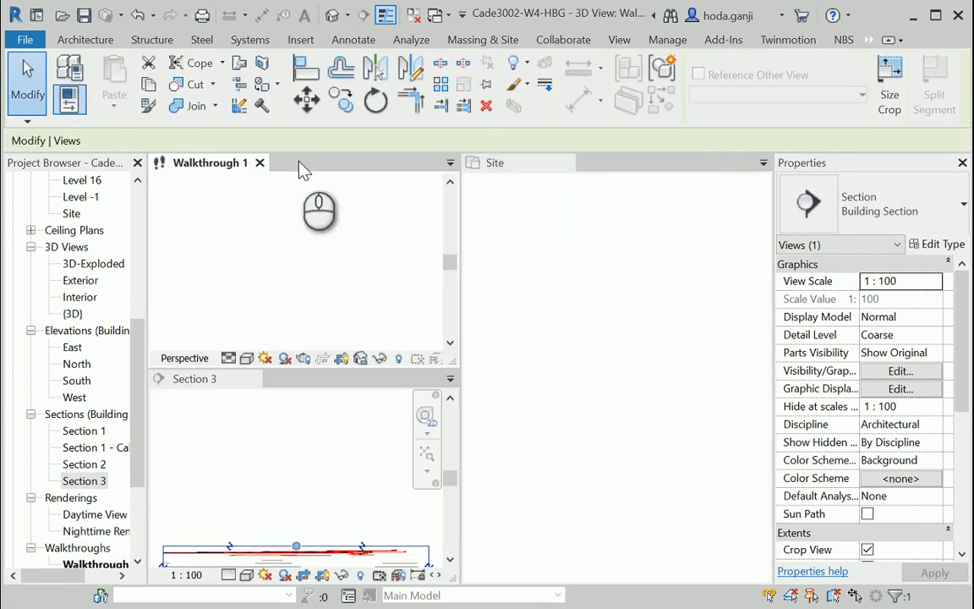
Hide the imported CADE3002-W3-Topography.dwg element in the Section 3 view
scroll(258, 516, up, 5)
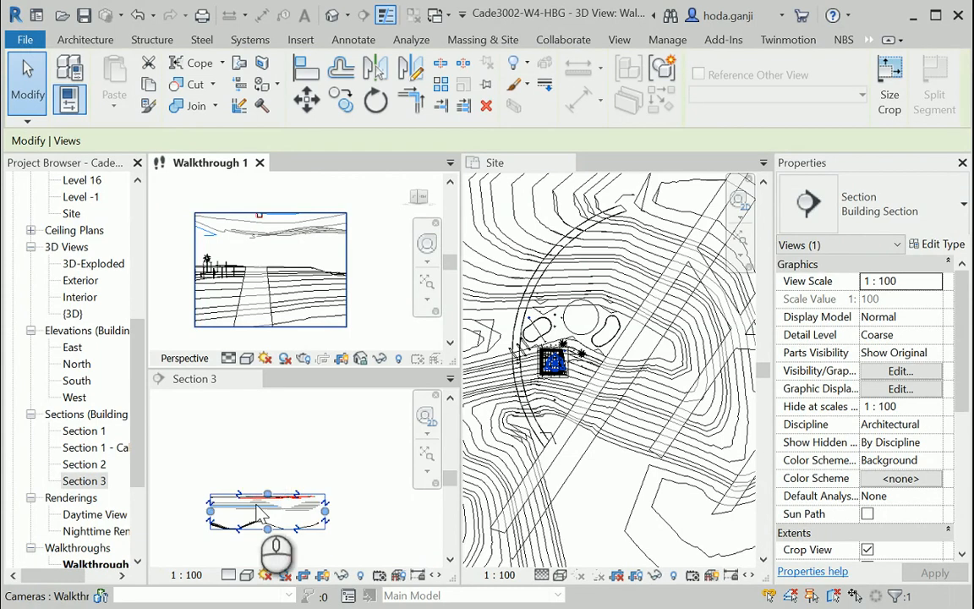
click(278, 465)
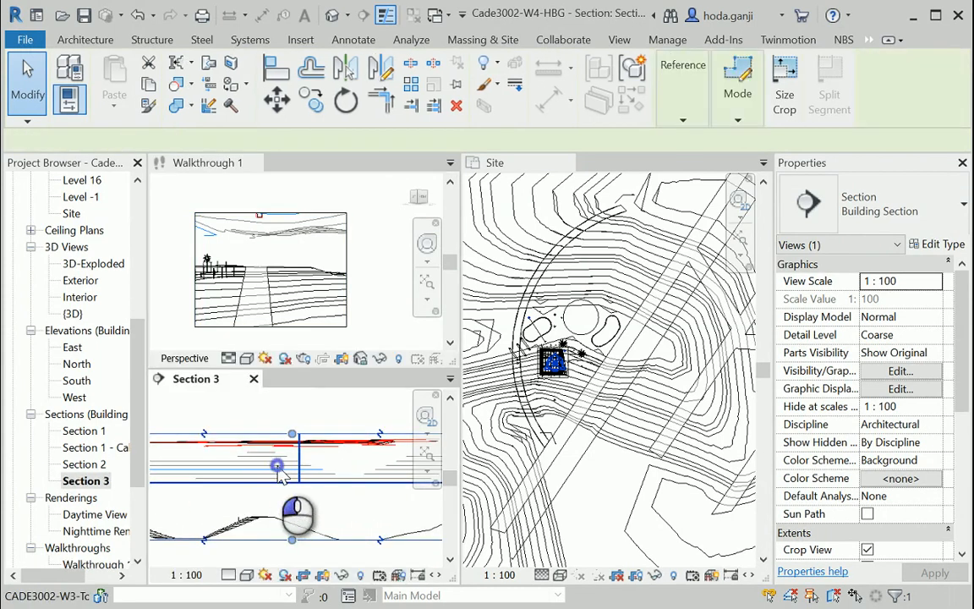
click(283, 468)
right_click(281, 472)
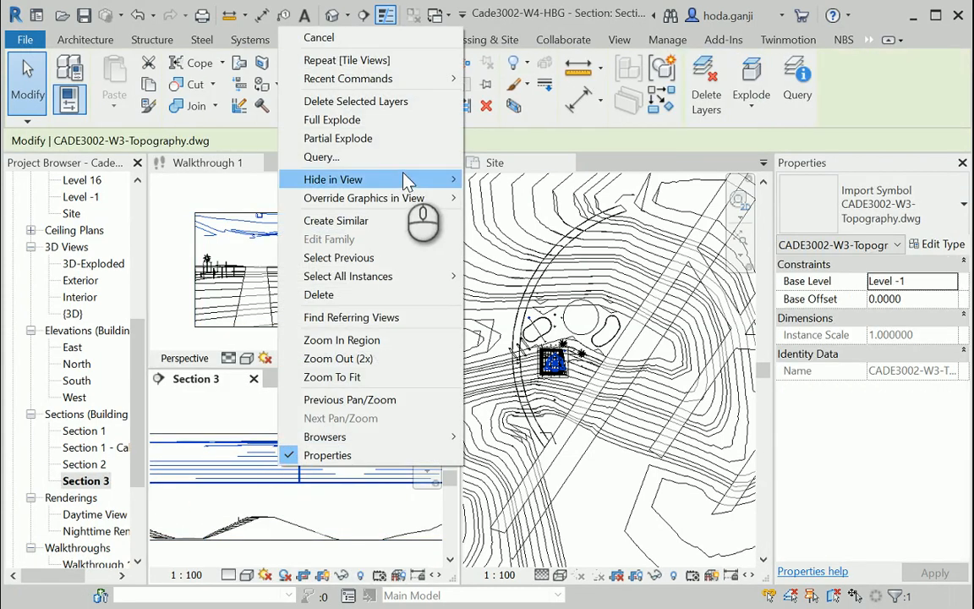
mouse_move(404, 180)
click(507, 180)
Extend the far clip depth of Section 3 in the Site plan past the tower so the section includes the building
scroll(316, 441, down, 4)
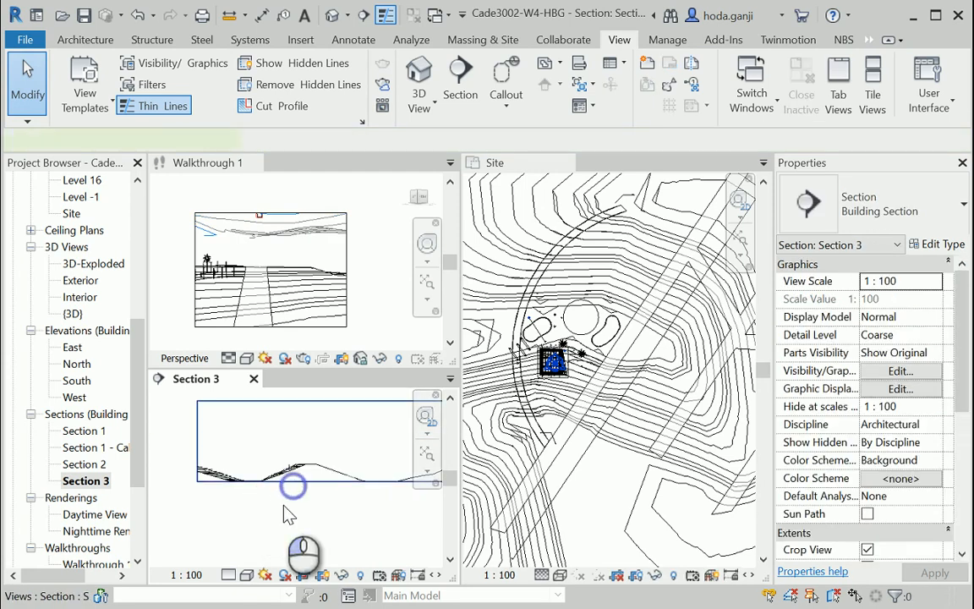
click(292, 482)
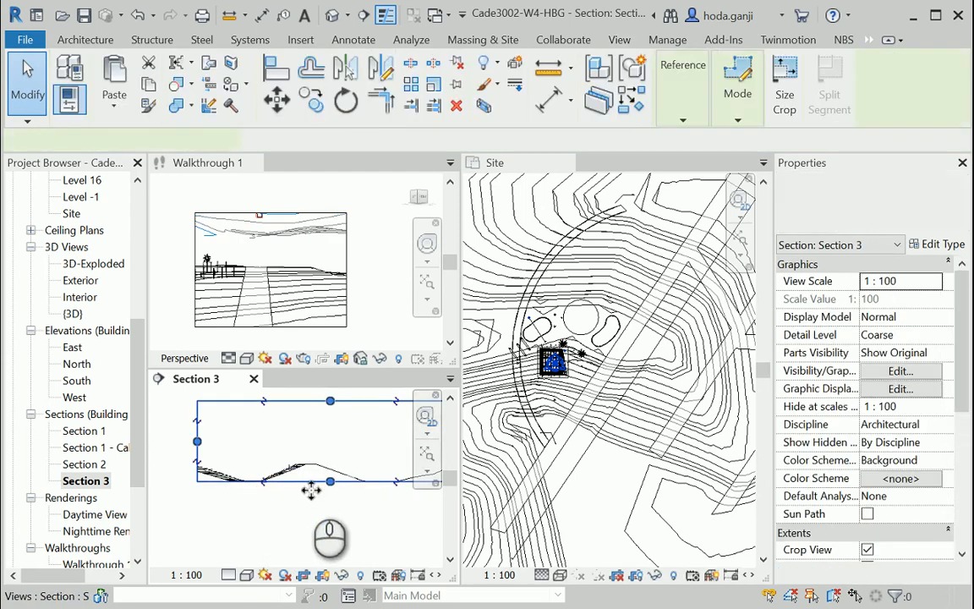
click(577, 466)
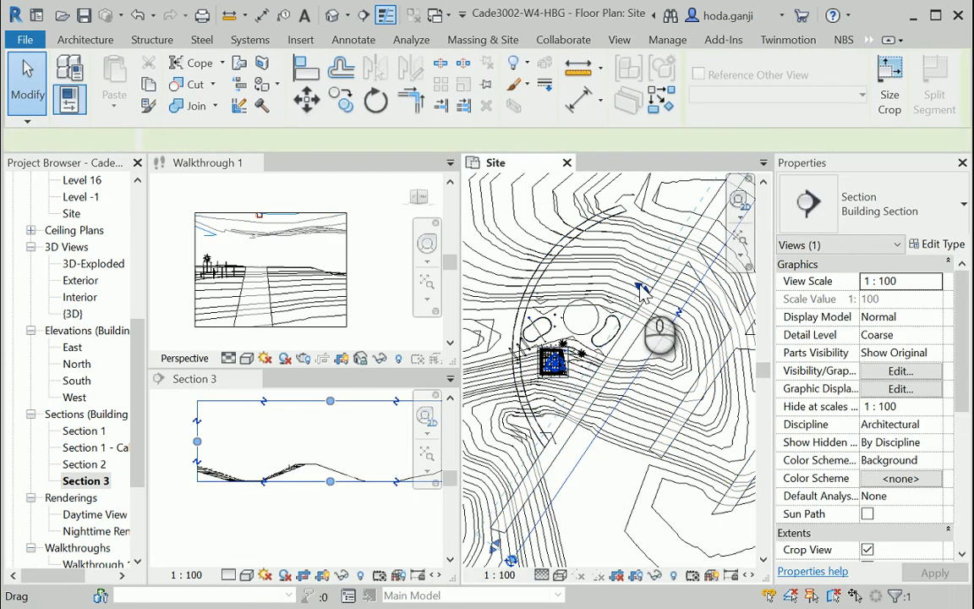
drag(637, 284, 594, 250)
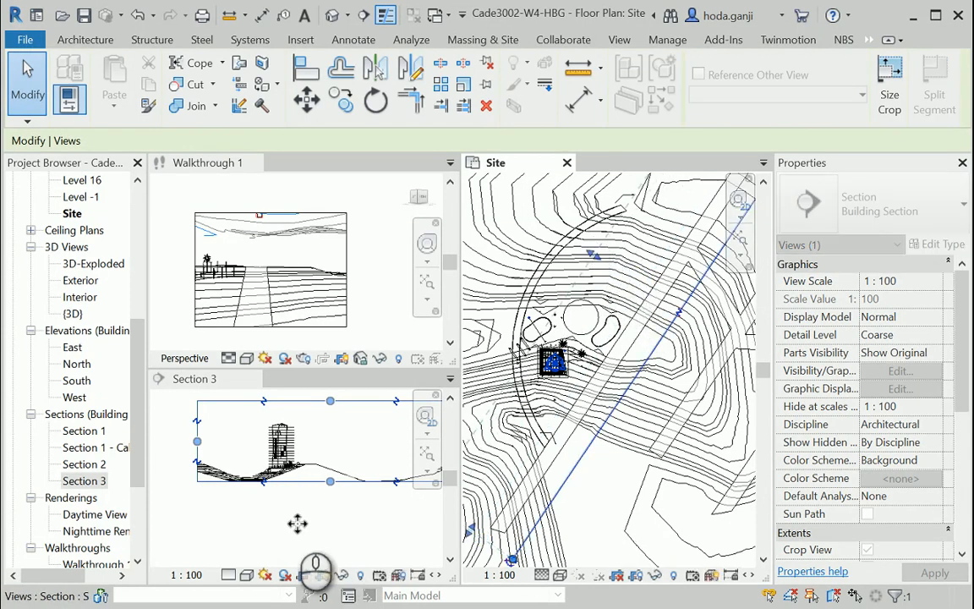
Narrow the Section 3 crop region from both sides so it frames the tower and the adjacent slope
scroll(260, 451, up, 3)
scroll(253, 526, down, 2)
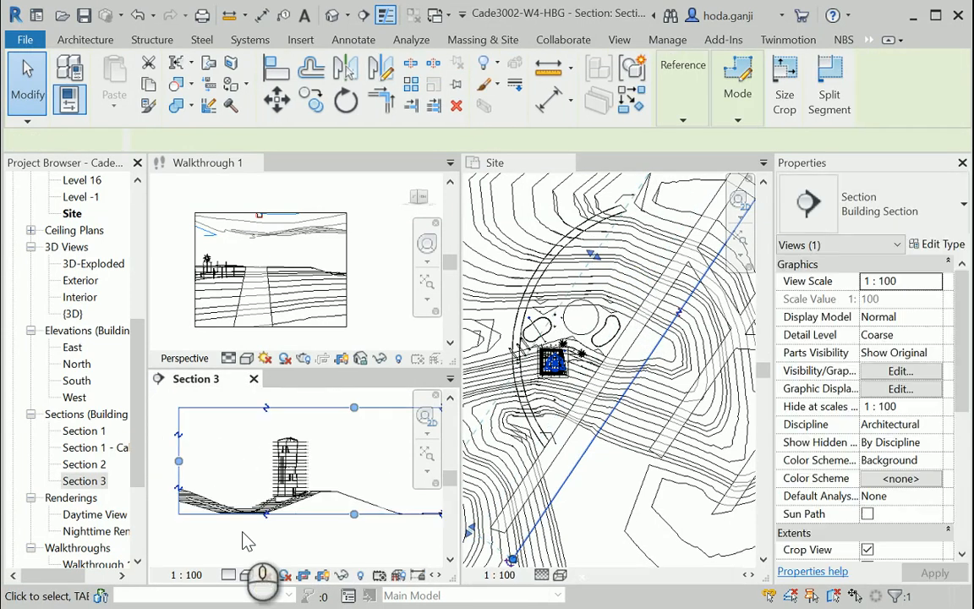
scroll(271, 516, down, 3)
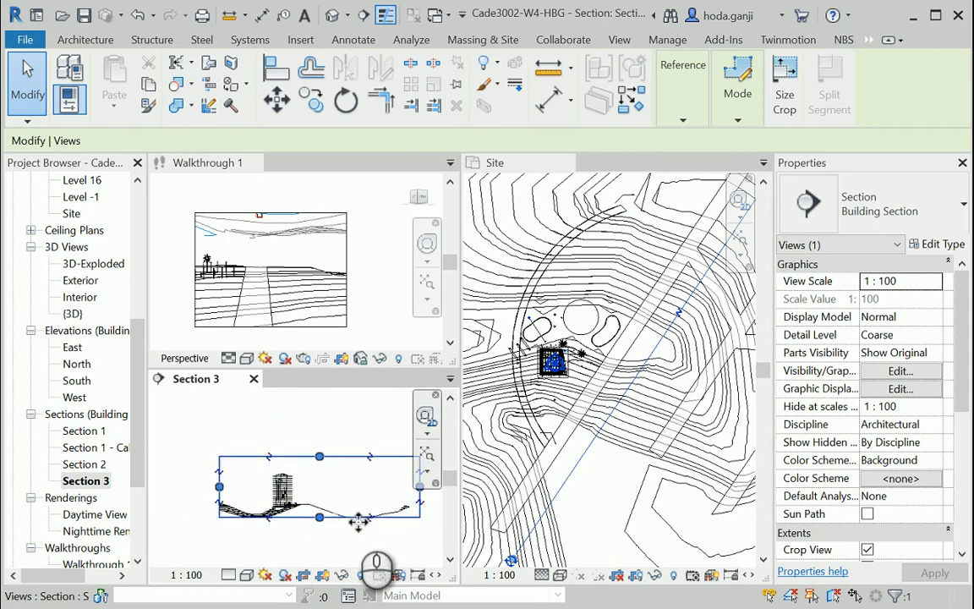
scroll(232, 499, down, 1)
scroll(381, 510, up, 1)
drag(390, 488, 288, 489)
scroll(195, 494, up, 1)
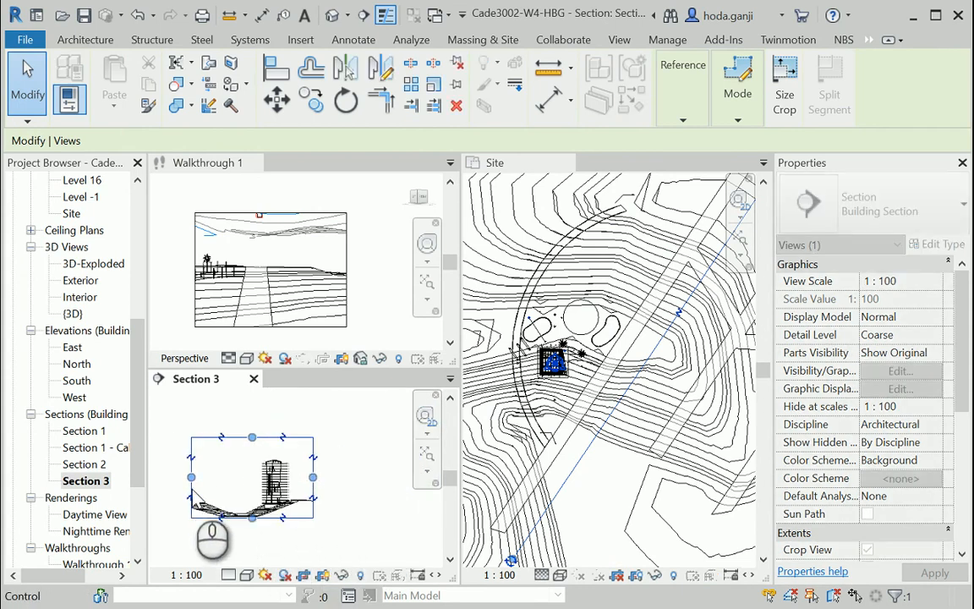
drag(193, 486, 235, 526)
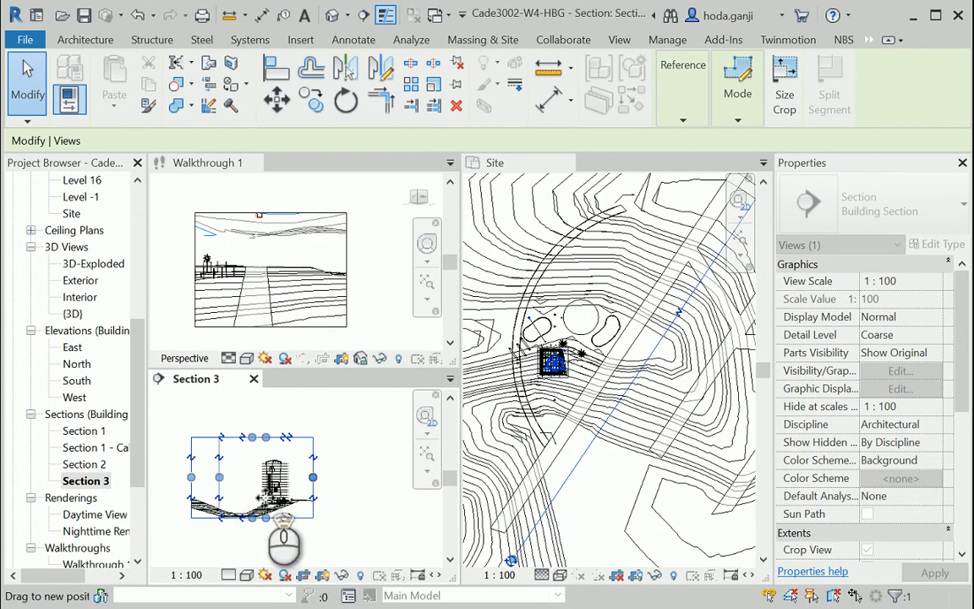
scroll(272, 506, up, 2)
Select the Walkthrough 1 camera frame to show its path in the Section 3 and Site views
click(346, 247)
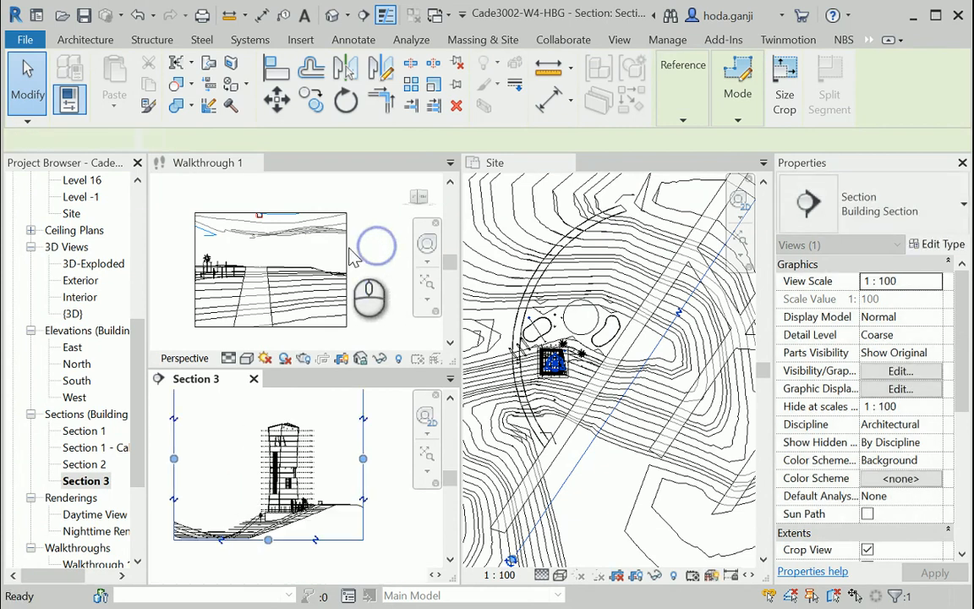
click(346, 247)
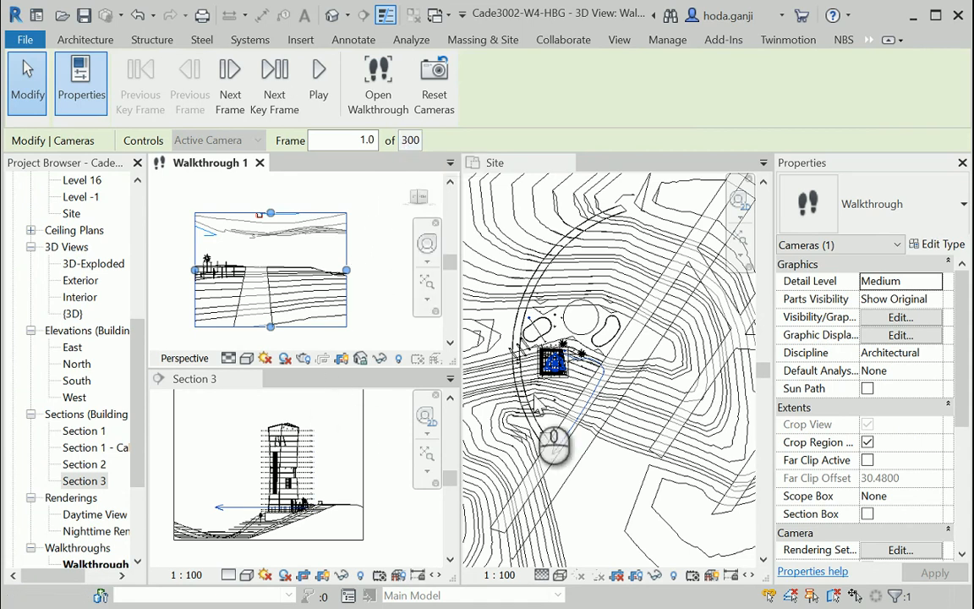
scroll(551, 404, up, 4)
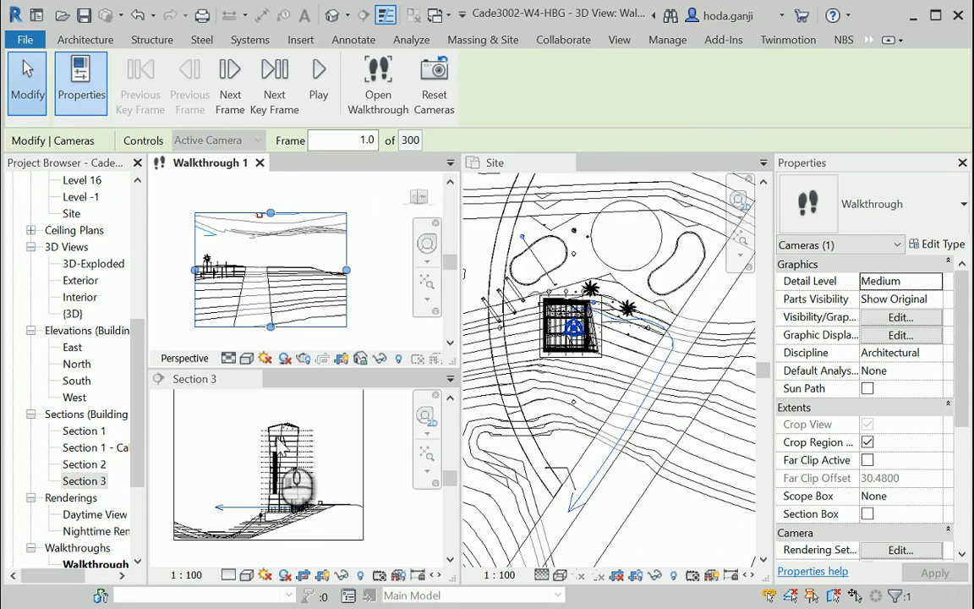
scroll(368, 310, up, 1)
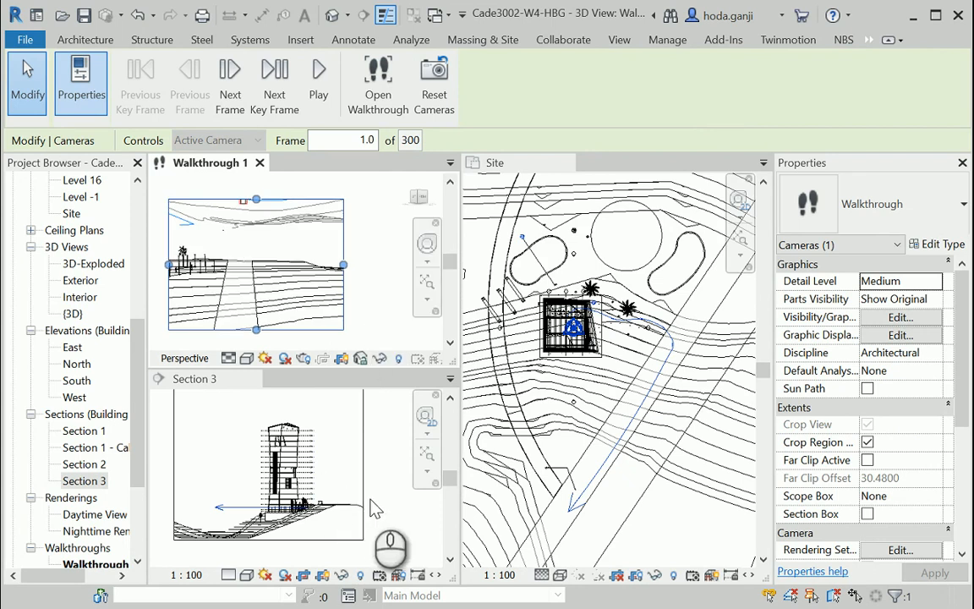
scroll(209, 497, up, 3)
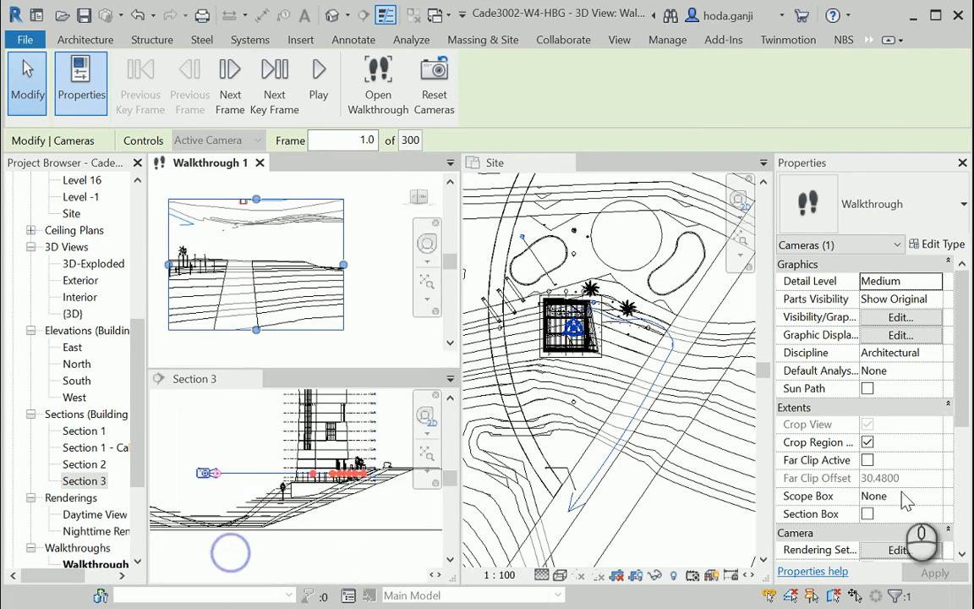
scroll(186, 499, up, 2)
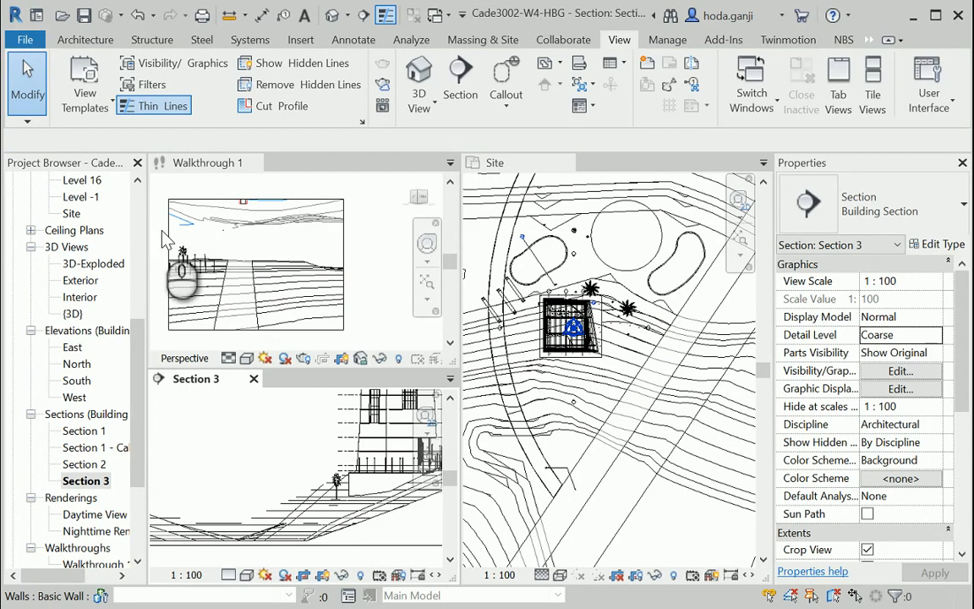
click(295, 336)
click(298, 330)
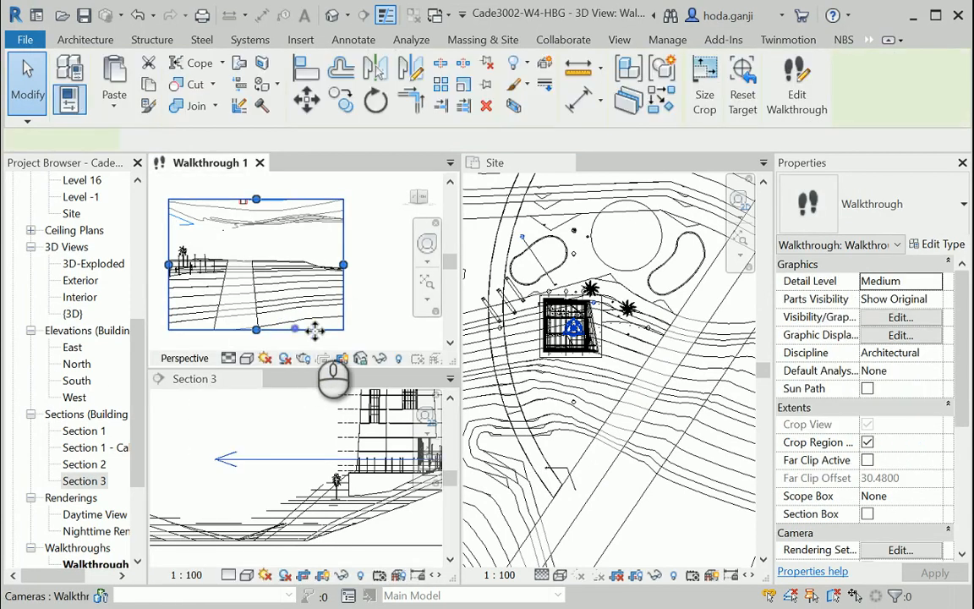
click(205, 235)
scroll(64, 506, down, 3)
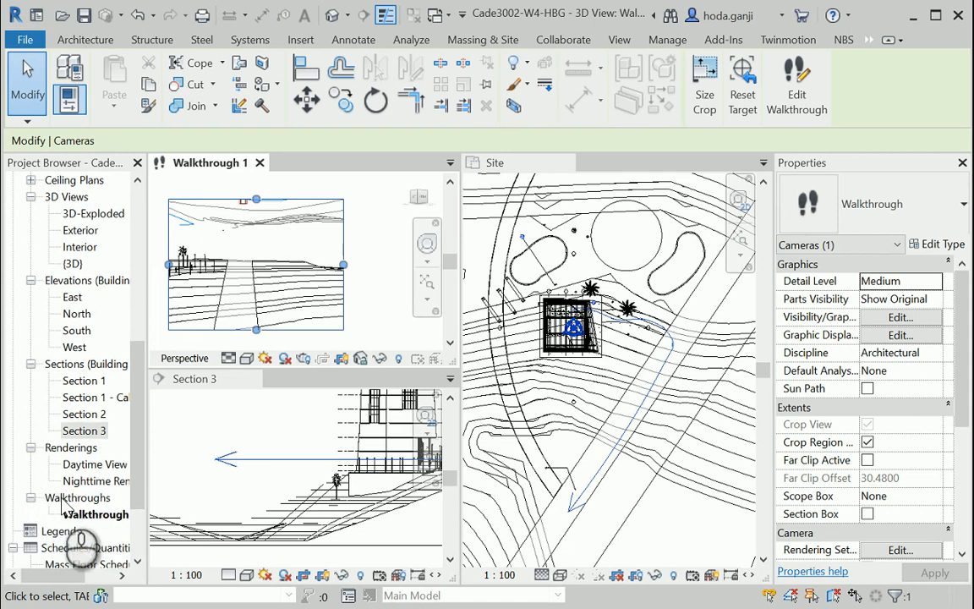
click(187, 382)
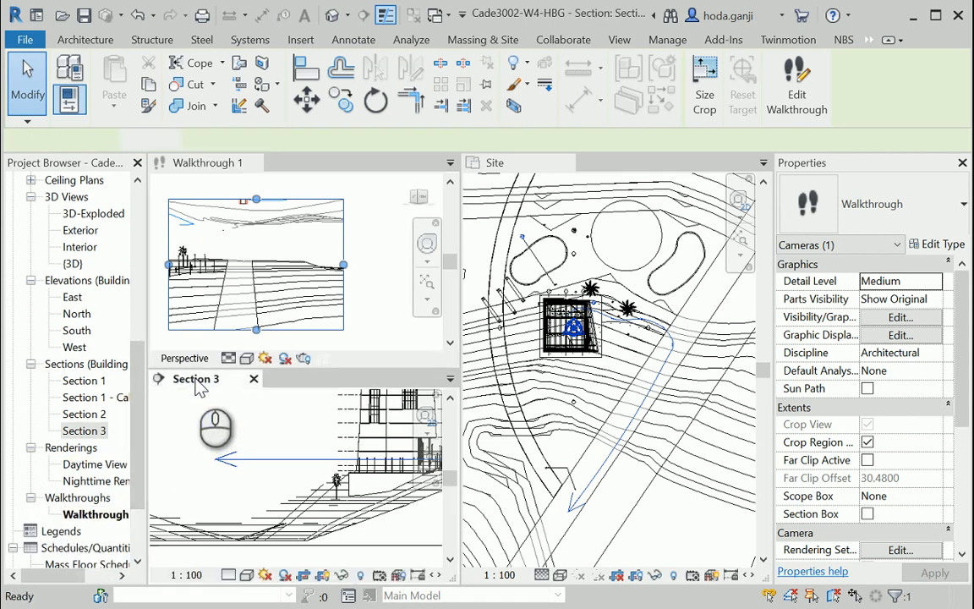
click(202, 433)
Show the Walkthrough 1 camera in the Section 3 view and start editing the walkthrough there
click(85, 515)
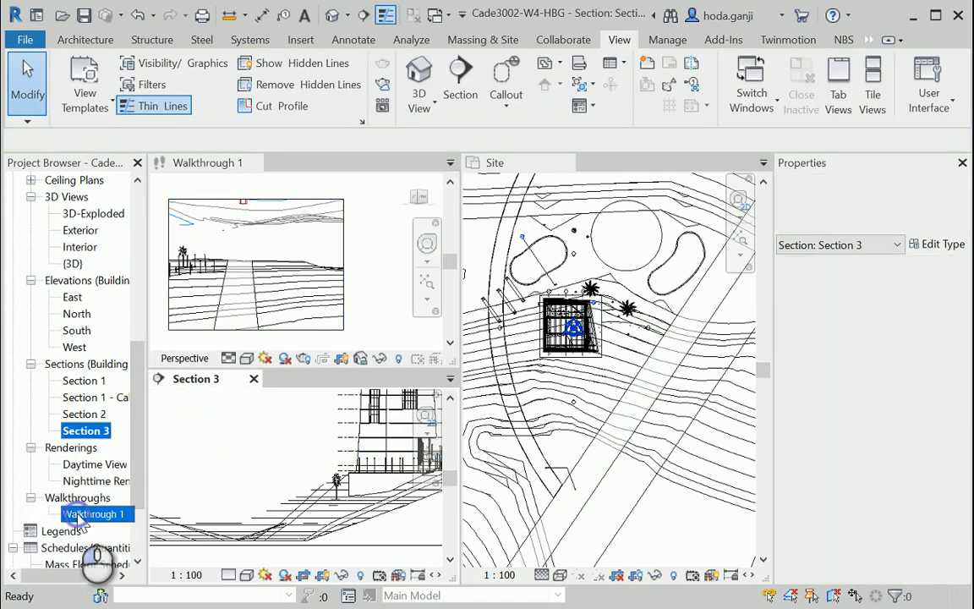
right_click(80, 515)
click(161, 205)
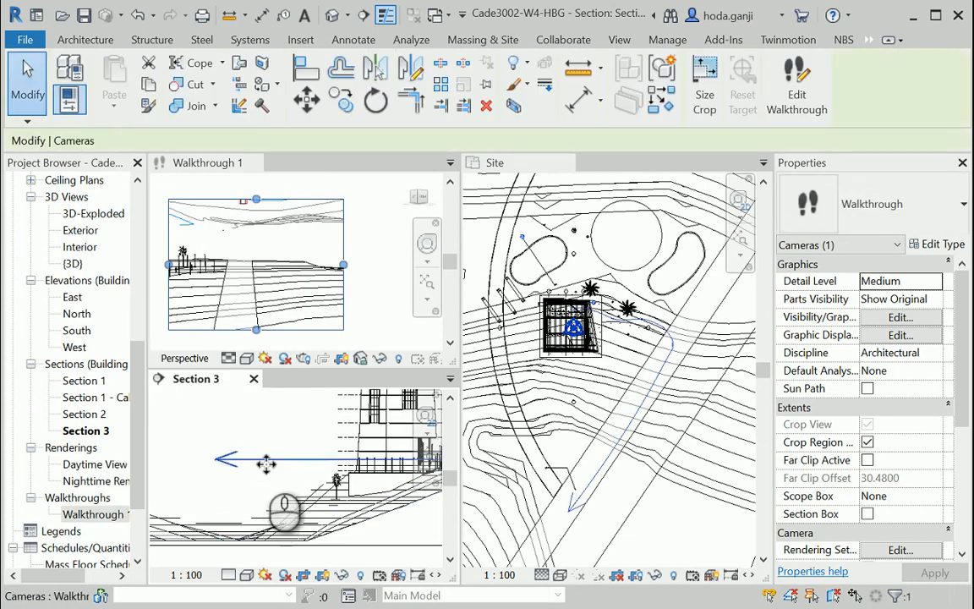
click(795, 84)
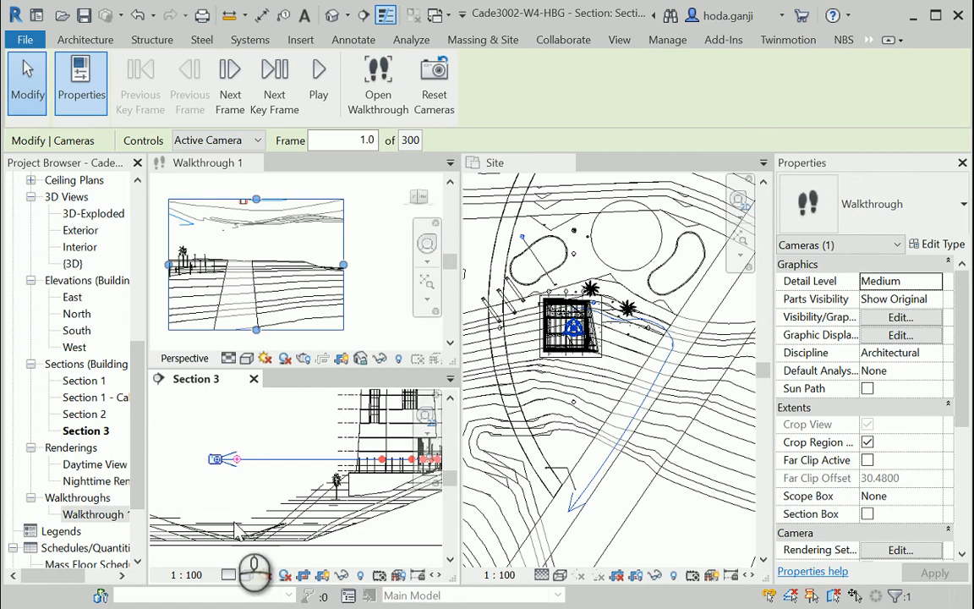
scroll(205, 526, up, 1)
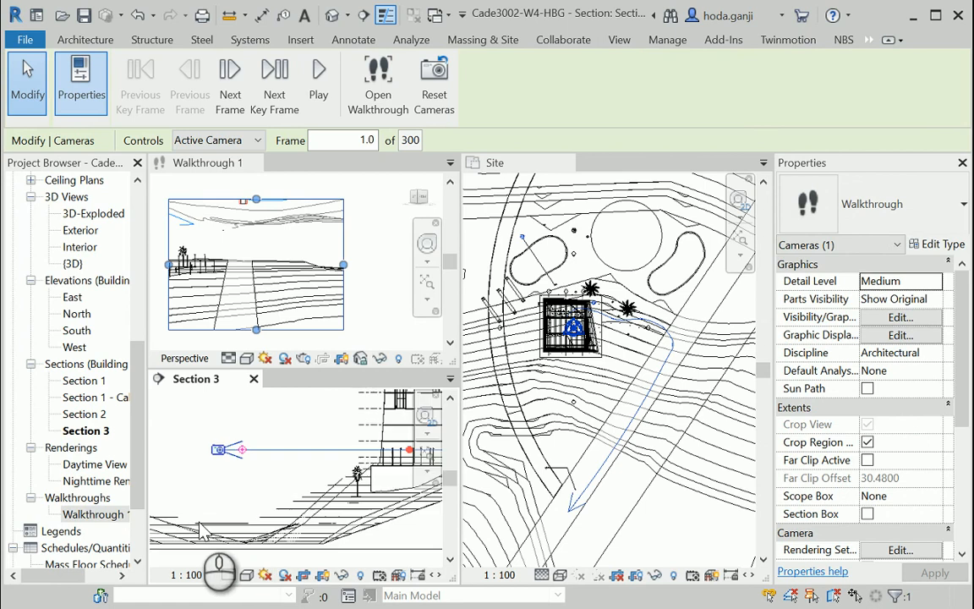
With Active Camera as the control, move the camera's target point at frame 1 in Section 3
click(257, 141)
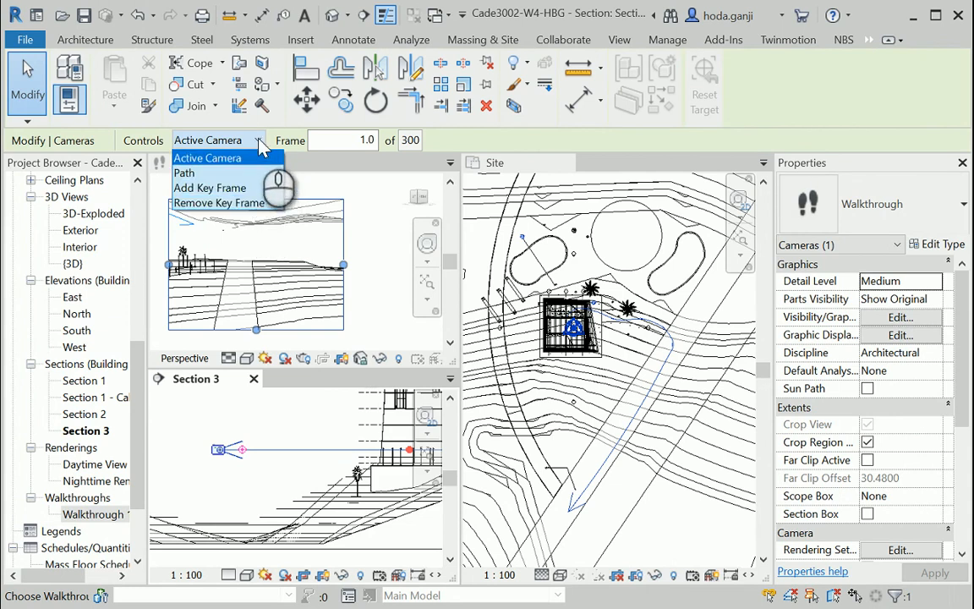
click(261, 148)
scroll(246, 493, up, 2)
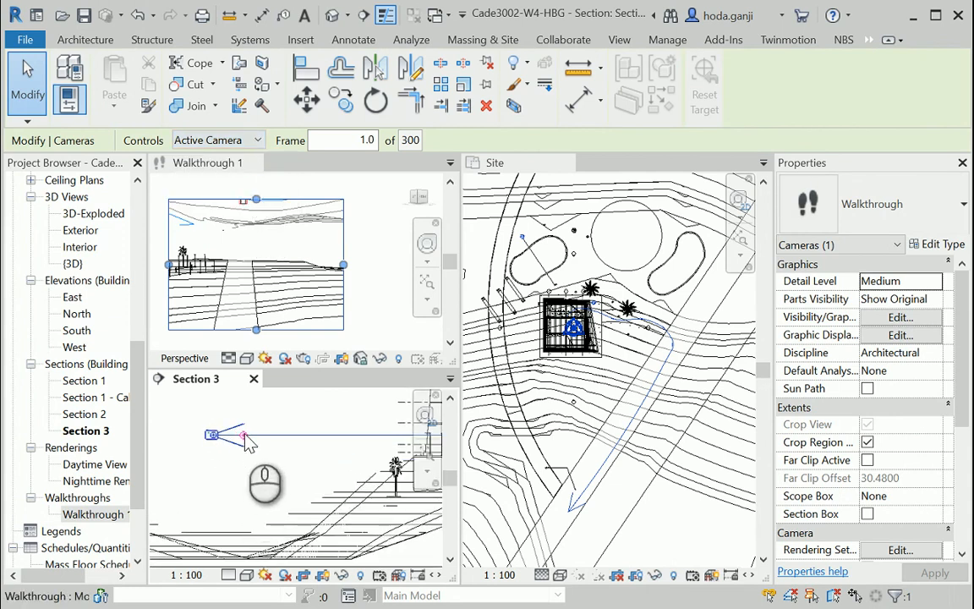
drag(244, 434, 304, 465)
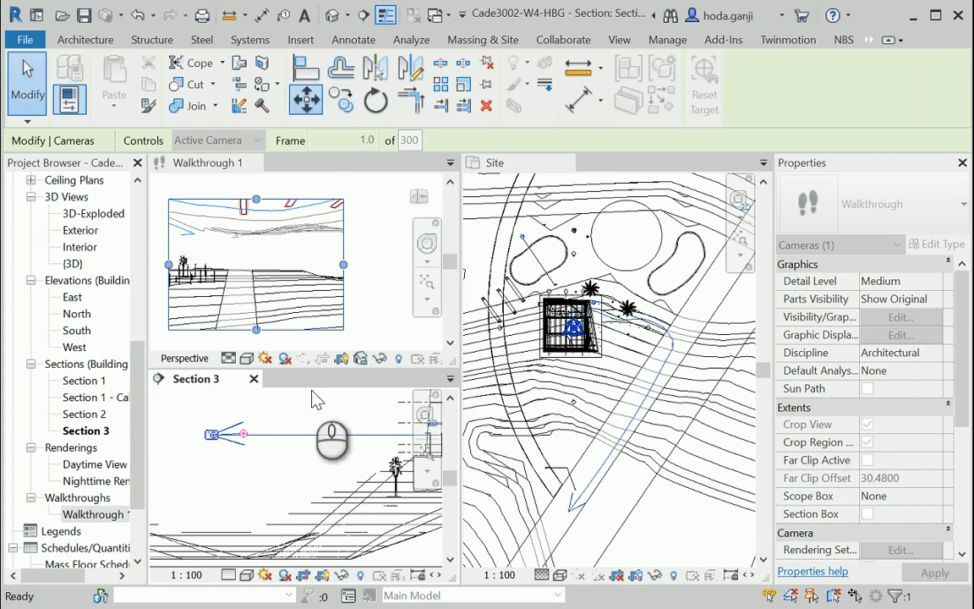
scroll(262, 461, down, 2)
scroll(211, 448, up, 1)
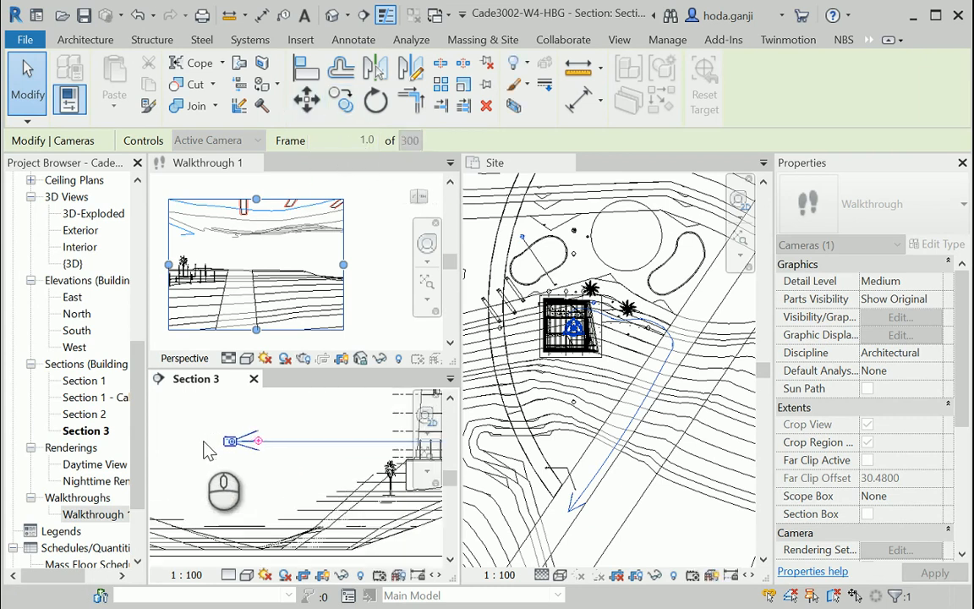
Try to reposition the active camera in Section 3, and return to the first key frame
click(229, 444)
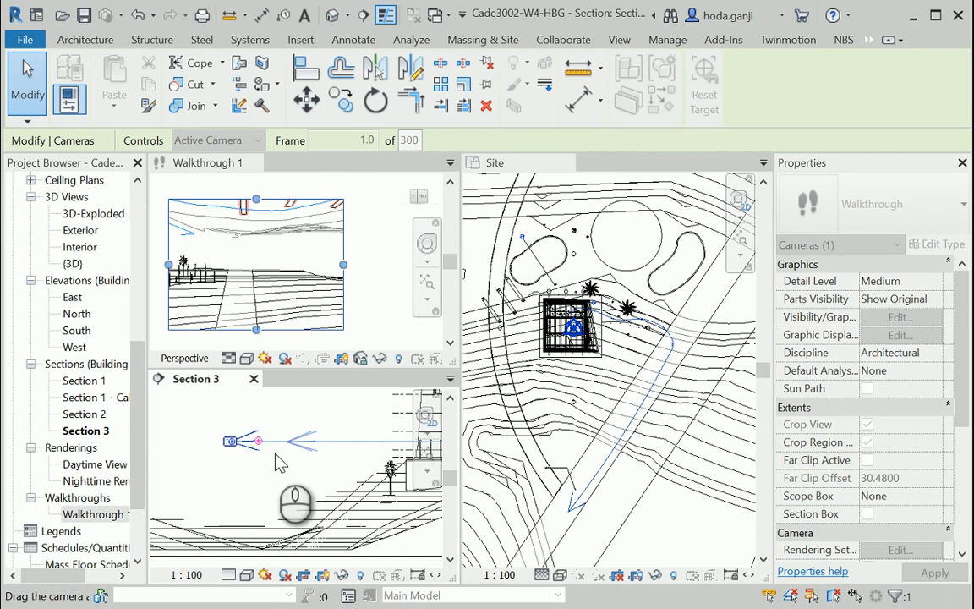
drag(276, 454, 277, 452)
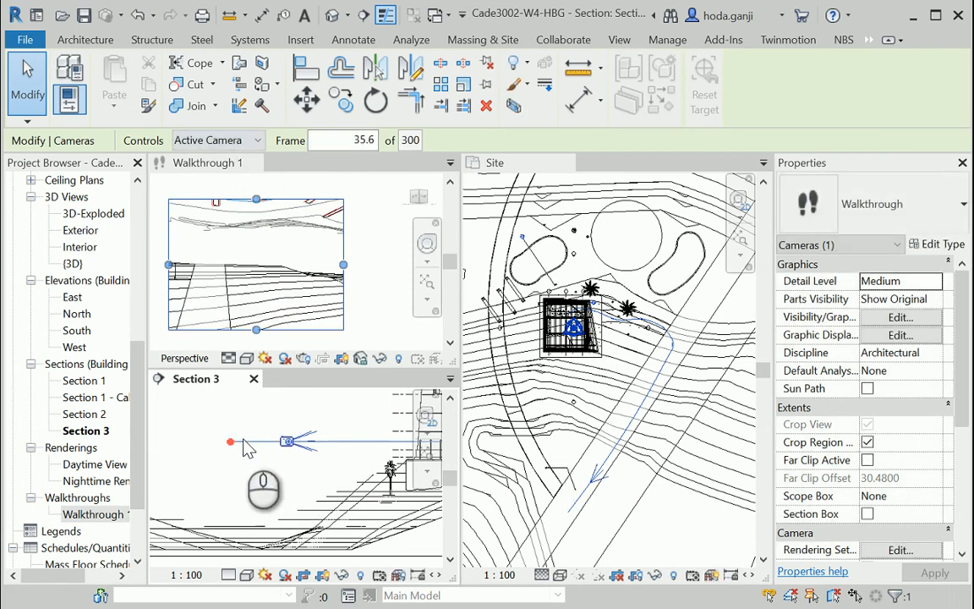
click(231, 443)
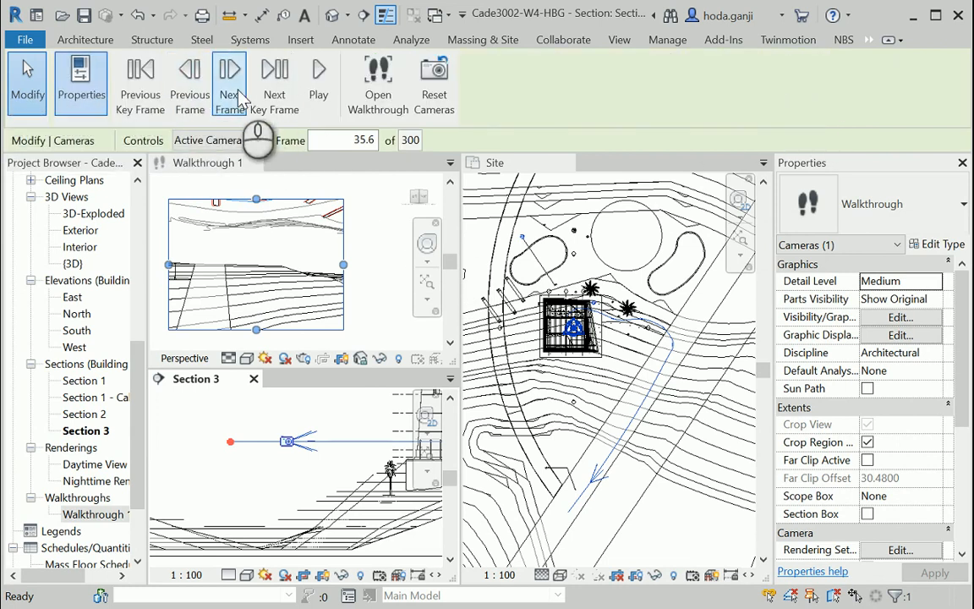
click(191, 80)
click(135, 93)
click(137, 88)
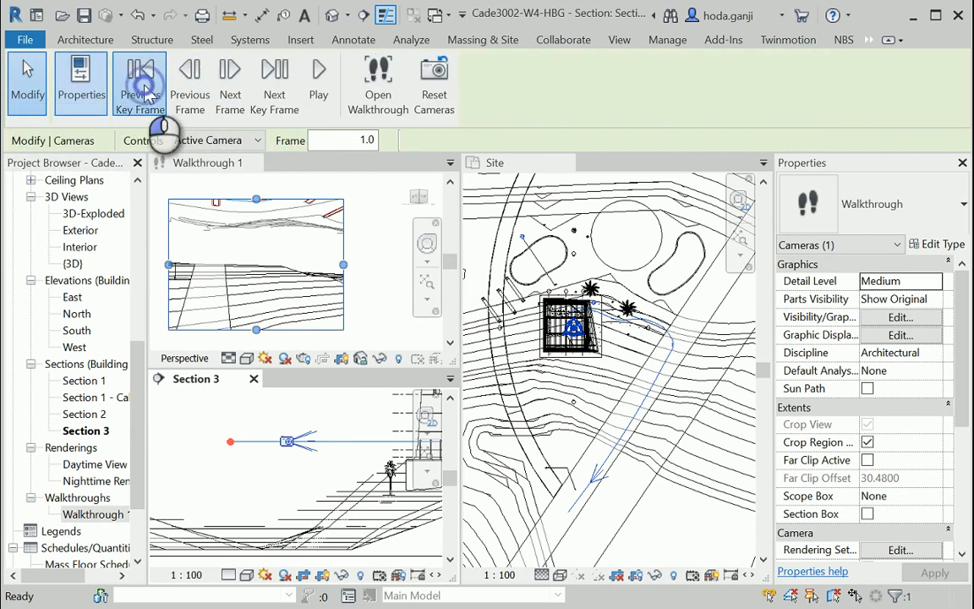
Switch the walkthrough control to Path and lower the first key frame in Section 3 close to the terrain at the foot of the slope
click(257, 141)
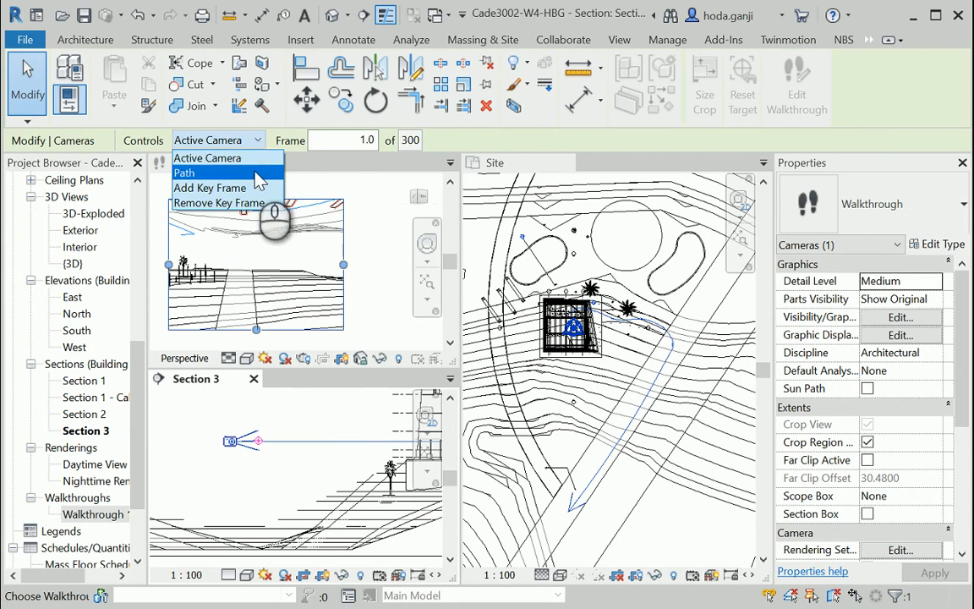
click(259, 175)
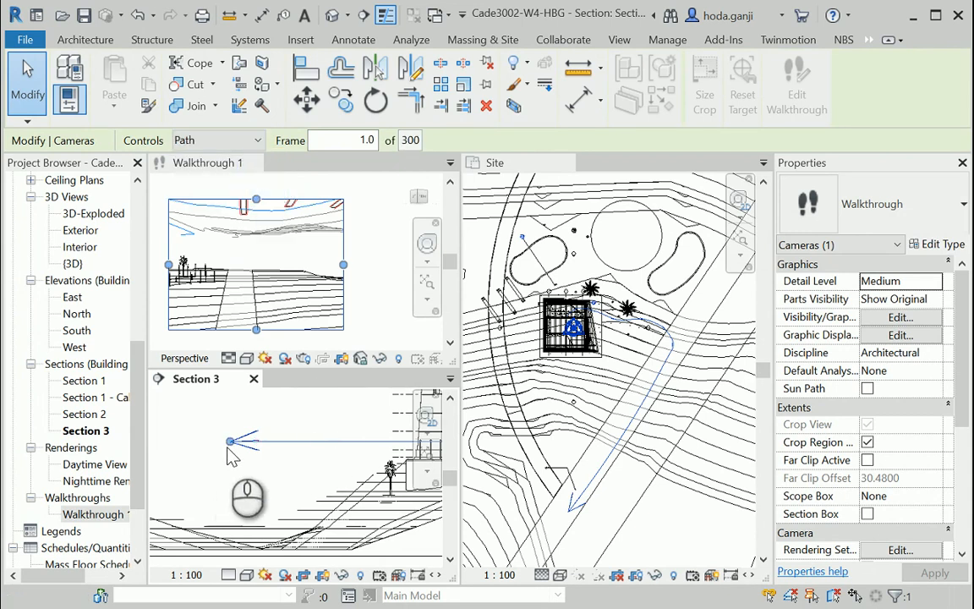
drag(234, 448, 245, 531)
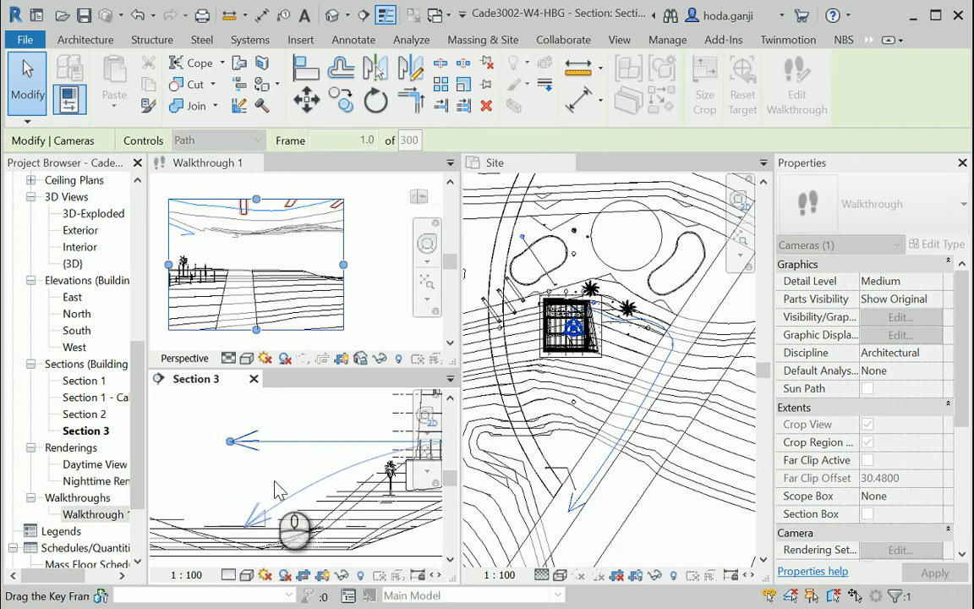
scroll(293, 441, down, 1)
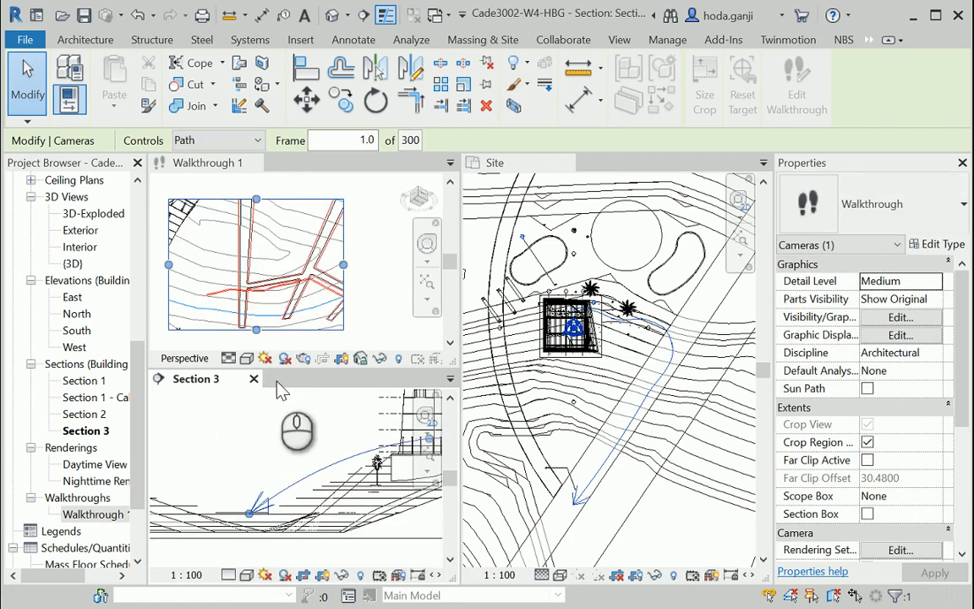
scroll(276, 536, up, 3)
scroll(241, 400, down, 3)
scroll(255, 484, up, 5)
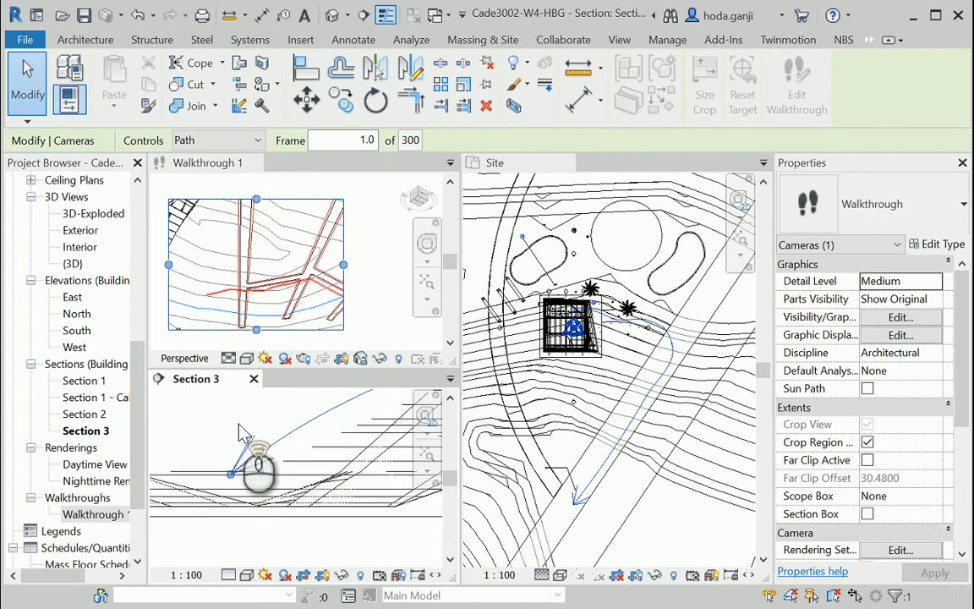
Switch the control to Active Camera, lower the frame 1 target point in Section 3 to look along the road, and quit walkthrough editing
click(254, 141)
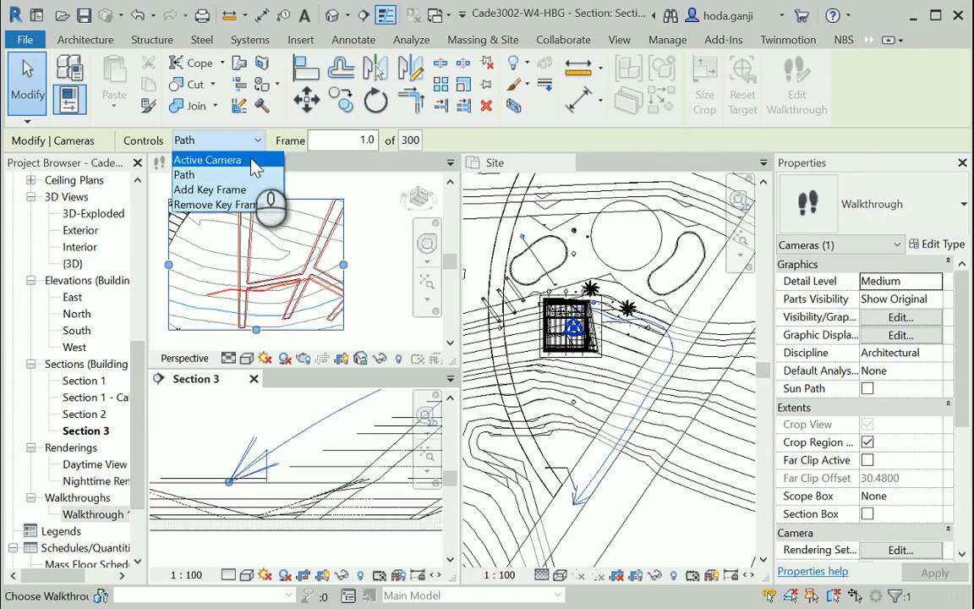
click(251, 162)
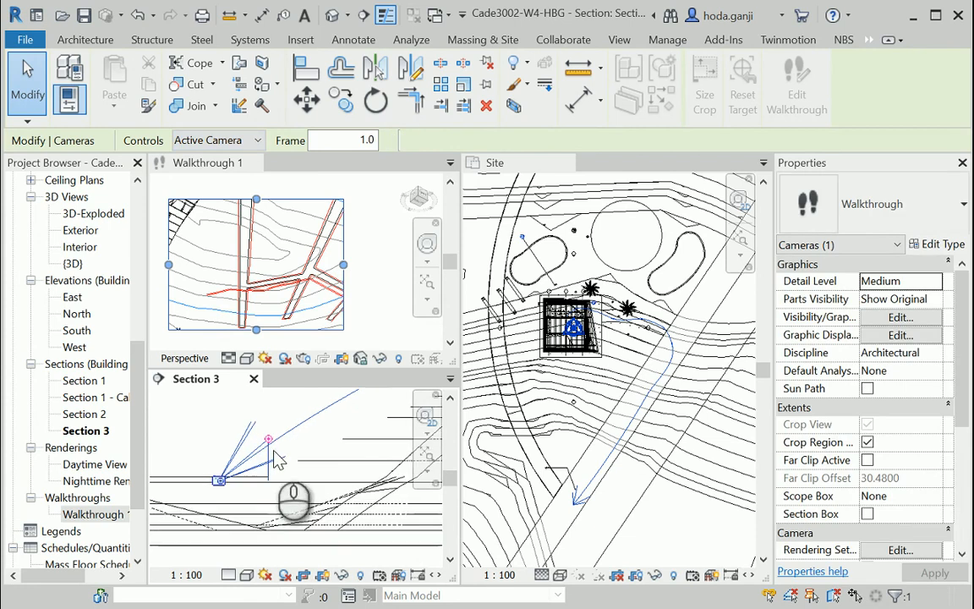
drag(273, 446, 313, 435)
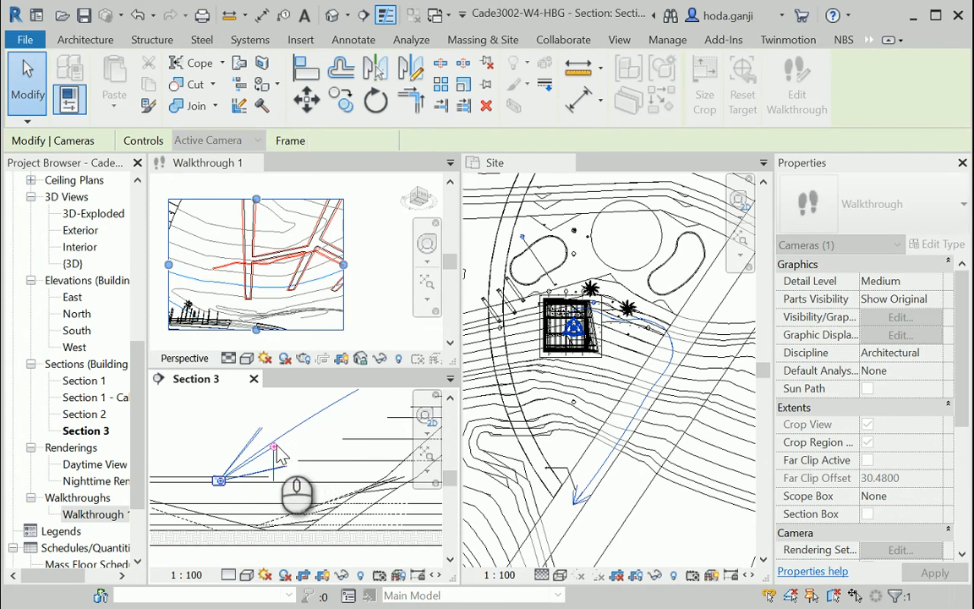
mouse_move(274, 444)
mouse_down()
mouse_move(288, 451)
mouse_move(281, 462)
mouse_up()
click(354, 326)
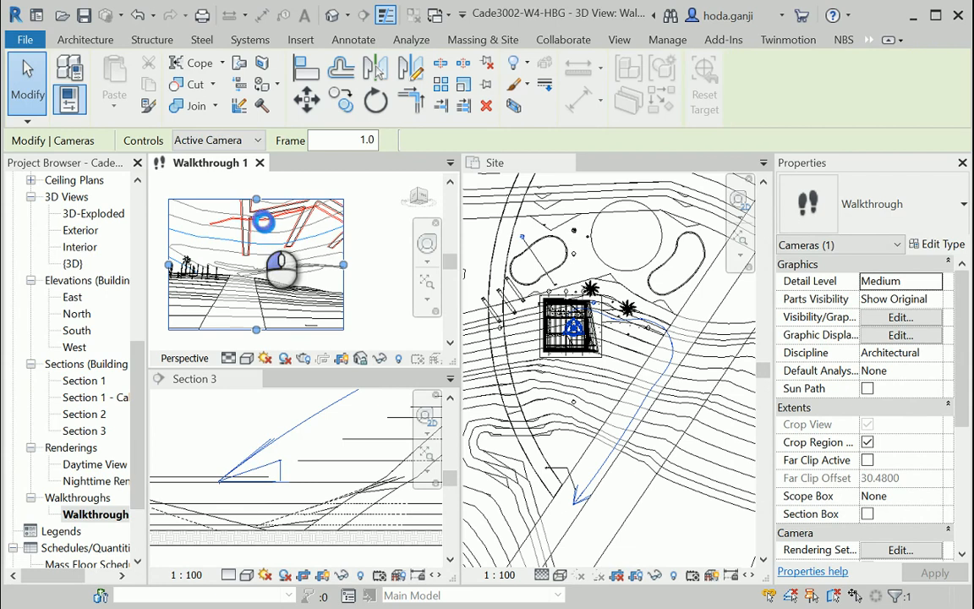
click(614, 317)
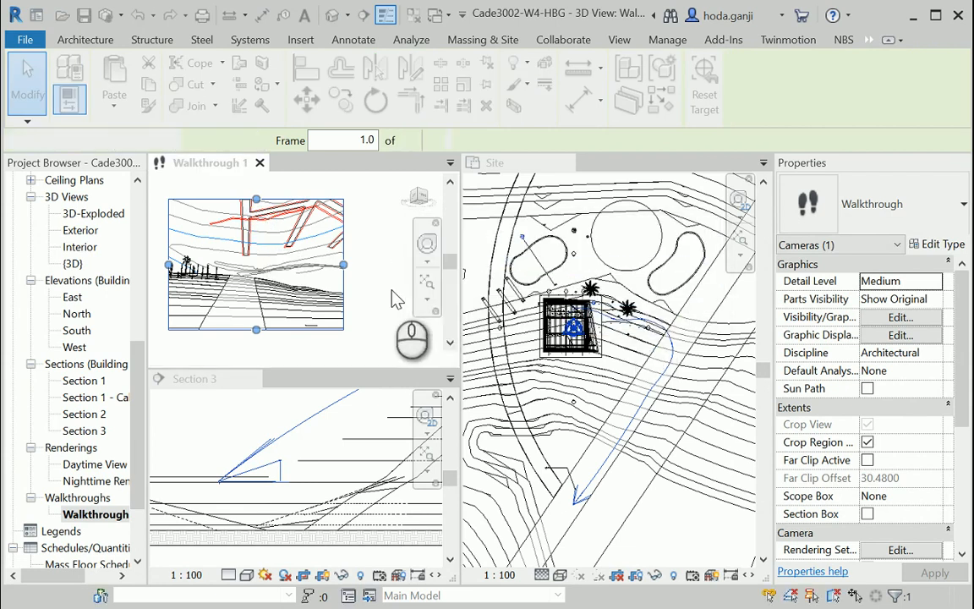
click(387, 293)
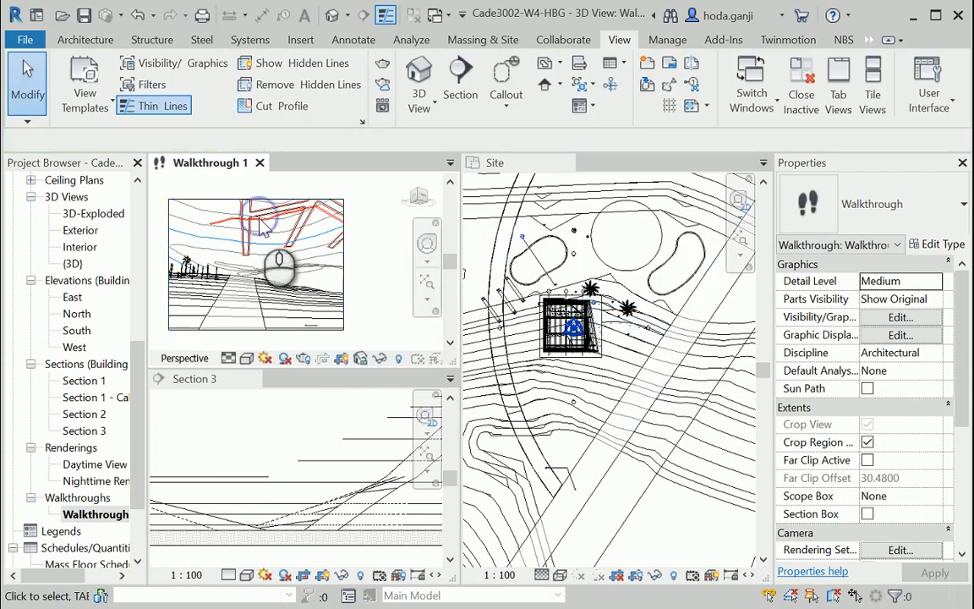
Hide the imported CADE3002-W3-Topography.dwg element in the Walkthrough 1 view, filtering Cameras out of the selection
drag(254, 224, 358, 273)
scroll(352, 264, down, 2)
drag(356, 196, 253, 252)
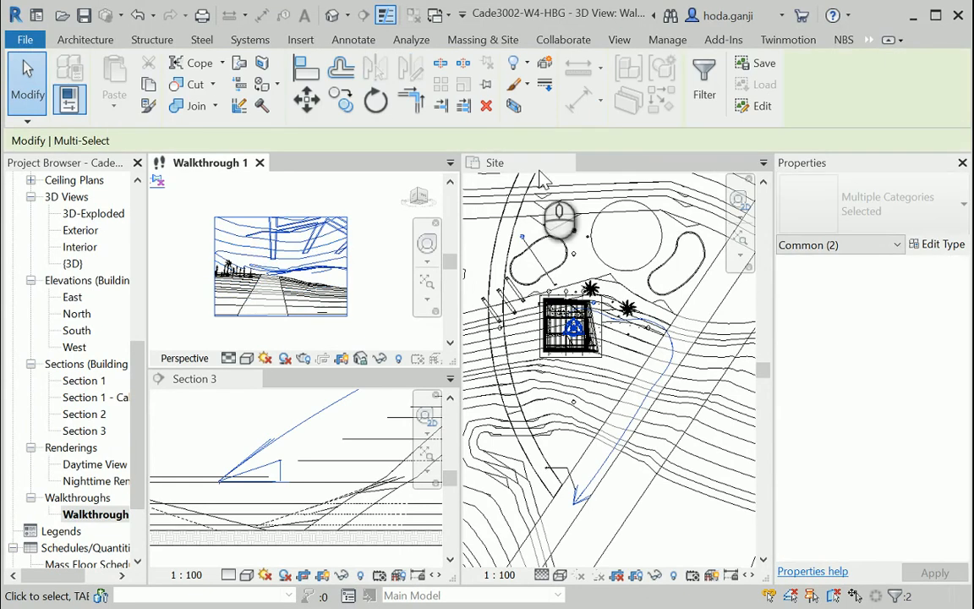
click(706, 85)
click(633, 244)
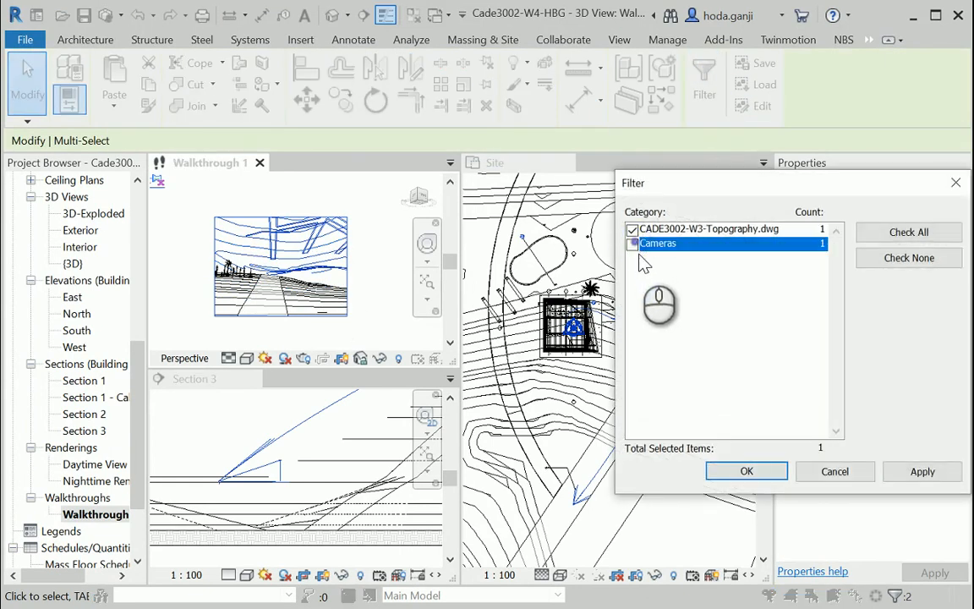
click(744, 470)
right_click(273, 252)
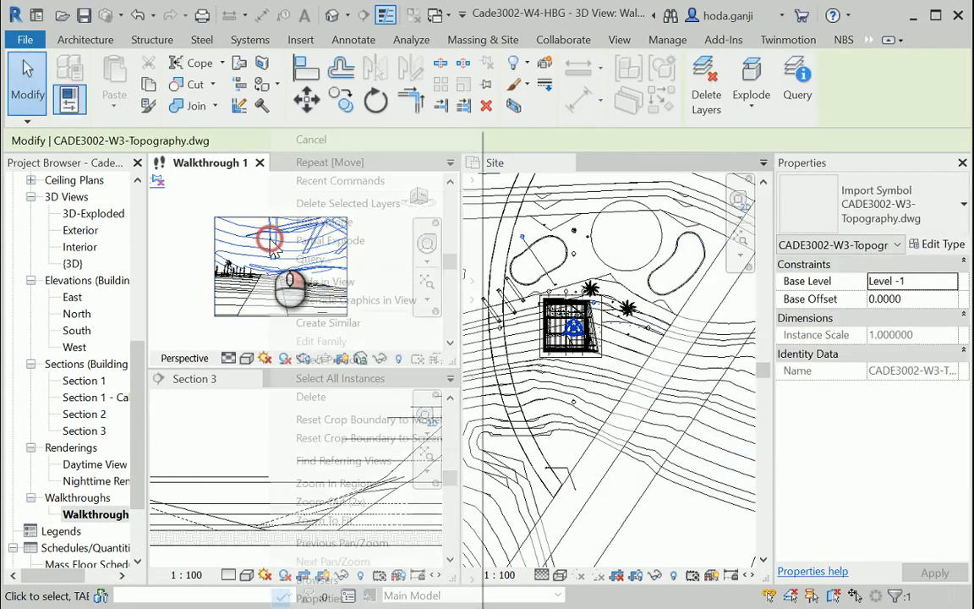
click(372, 281)
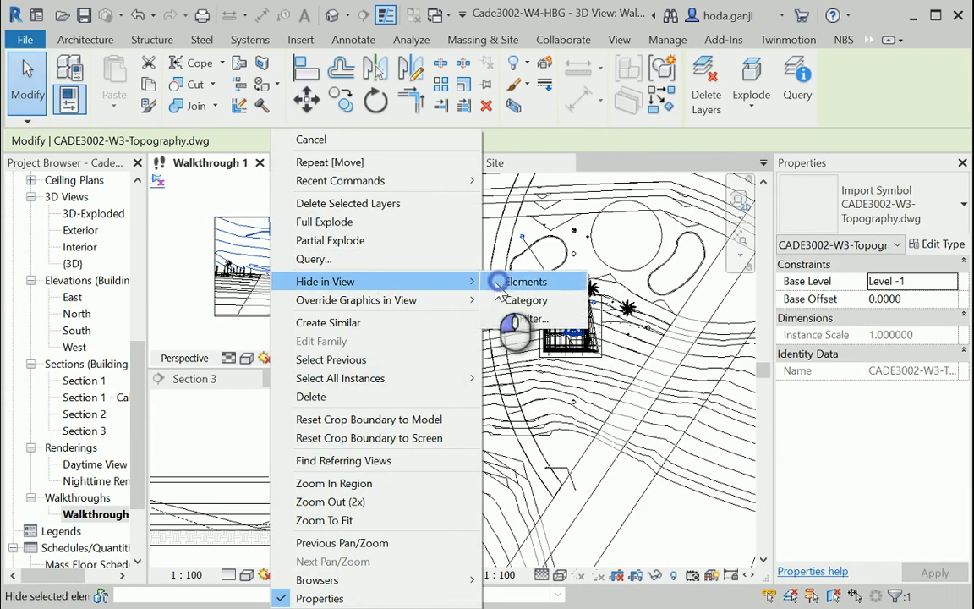
click(500, 283)
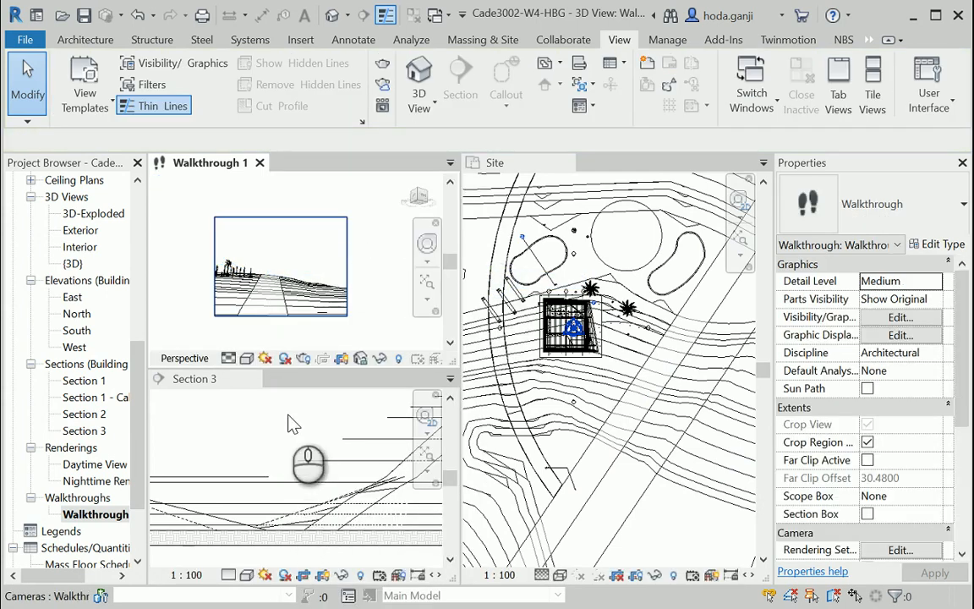
Select the Walkthrough 1 camera, reopen the walkthrough for editing, and make the Section 3 view active
click(281, 218)
scroll(271, 497, up, 3)
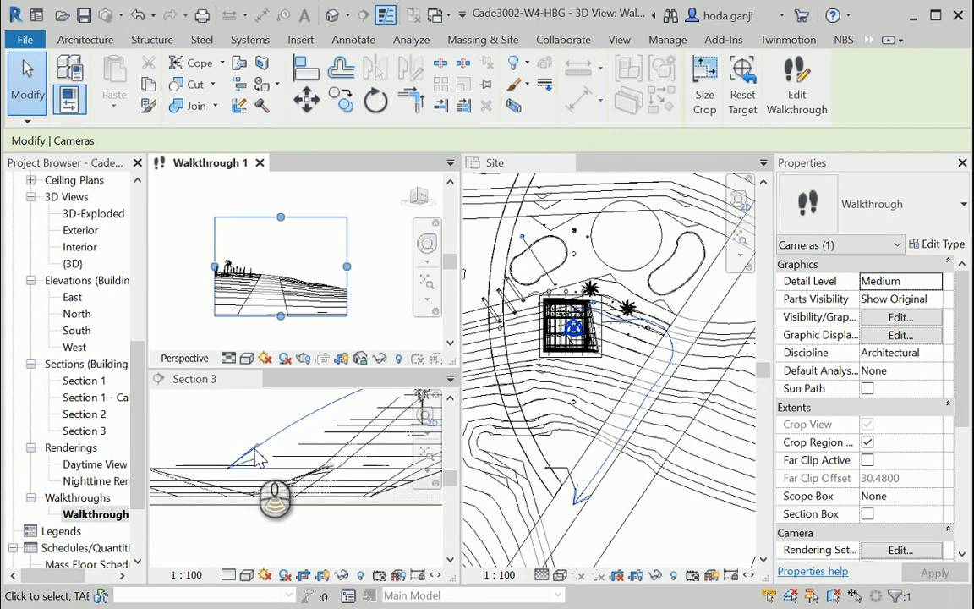
scroll(263, 461, up, 2)
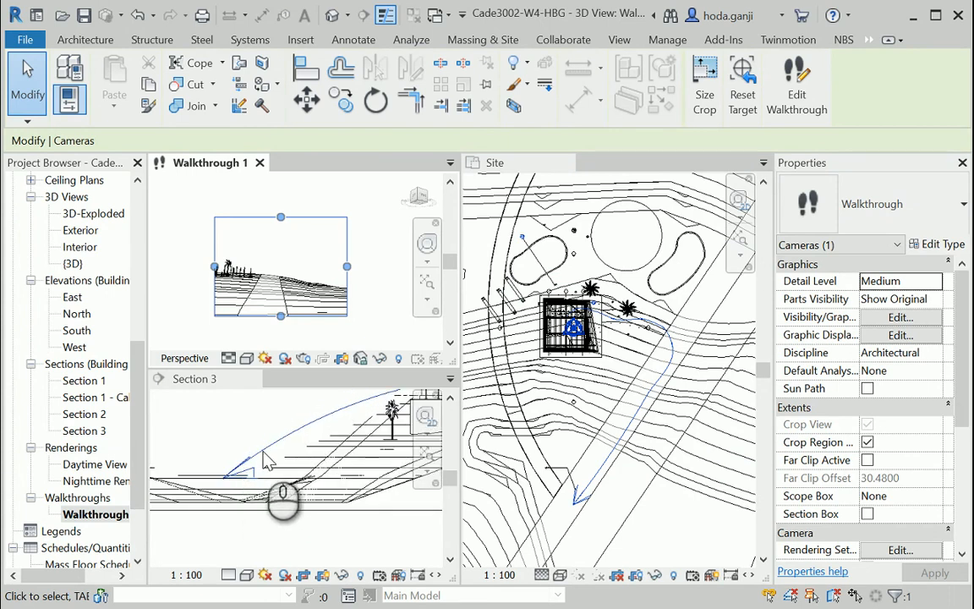
click(796, 89)
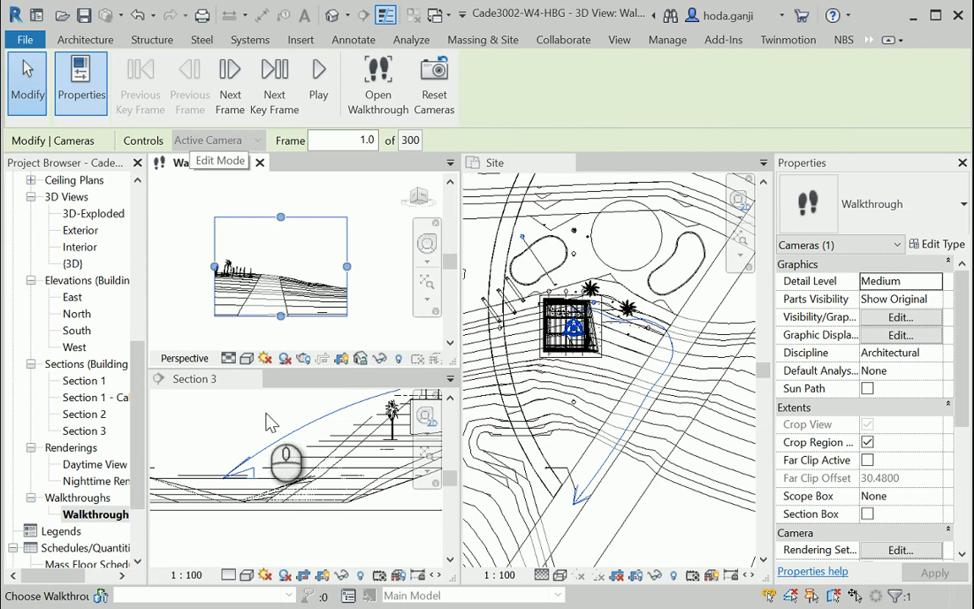
click(257, 459)
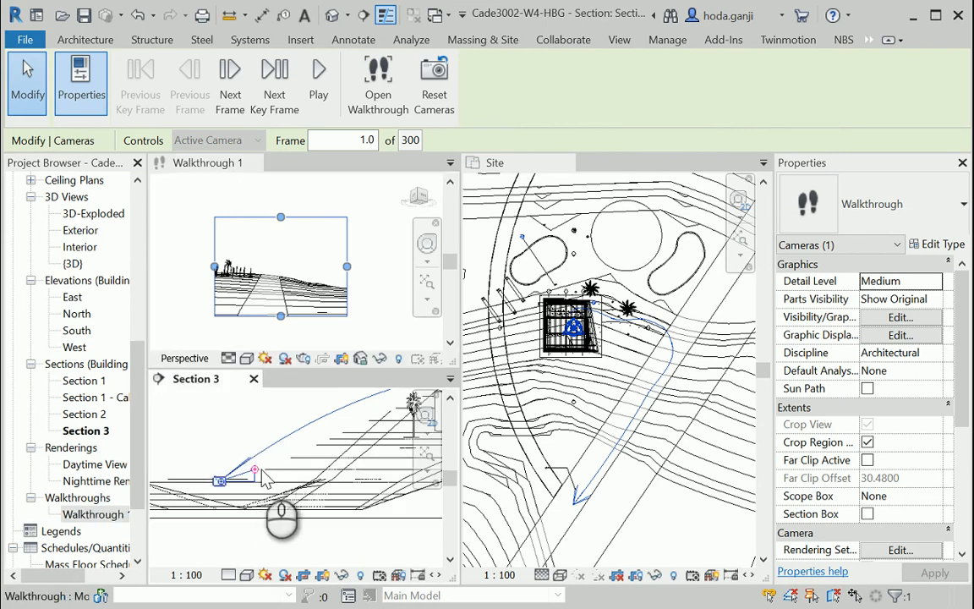
click(259, 141)
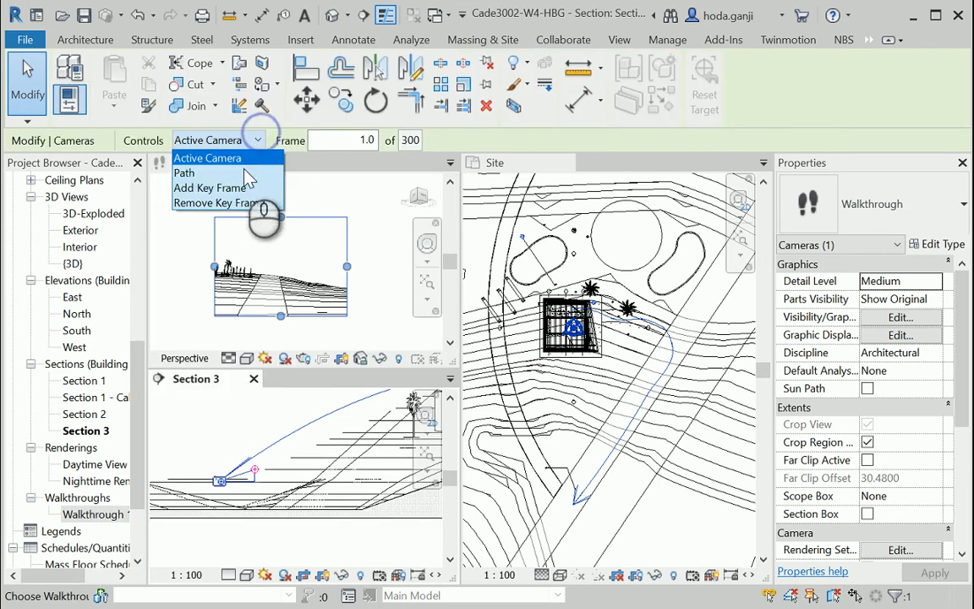
click(244, 171)
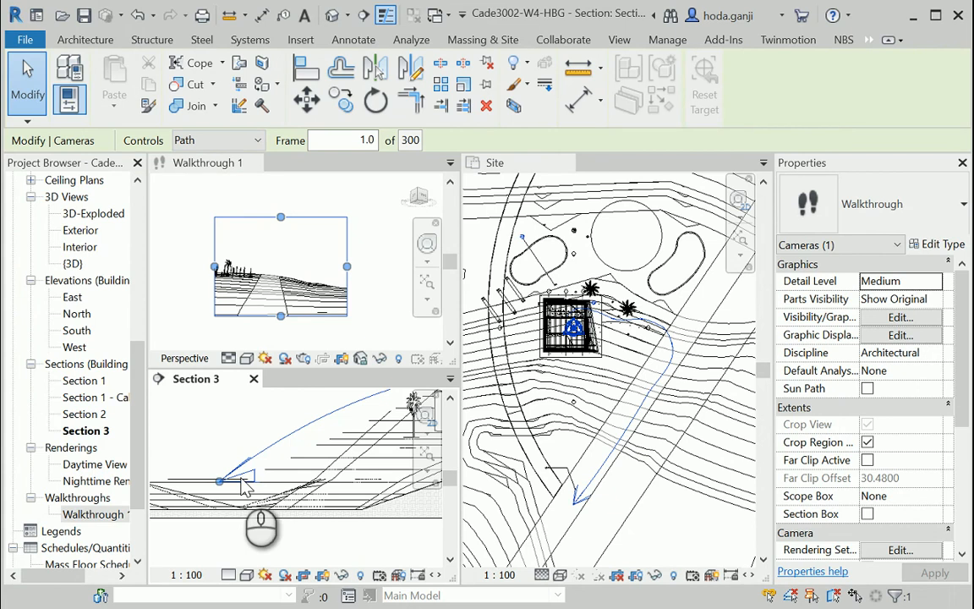
scroll(241, 487, up, 2)
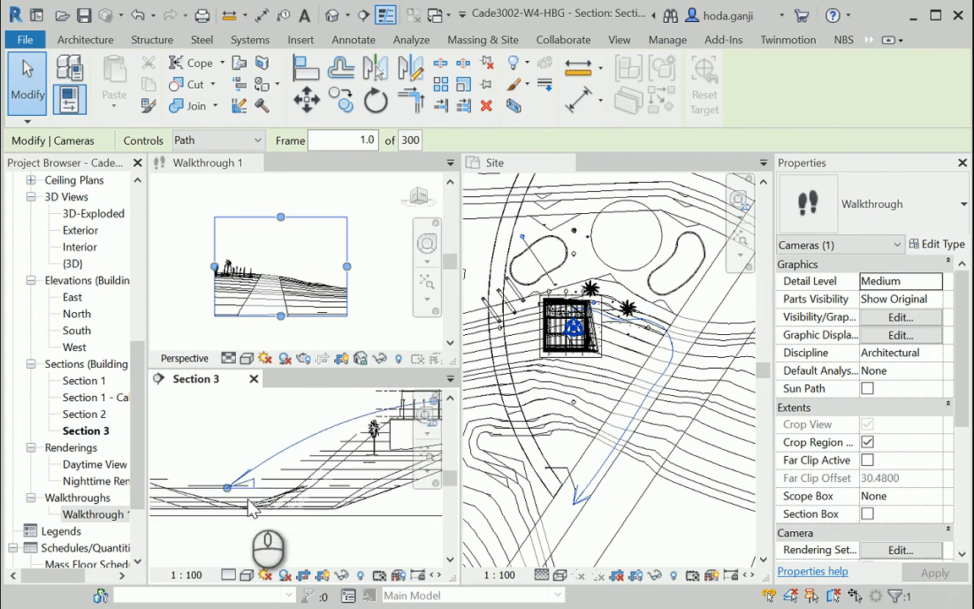
scroll(270, 478, down, 2)
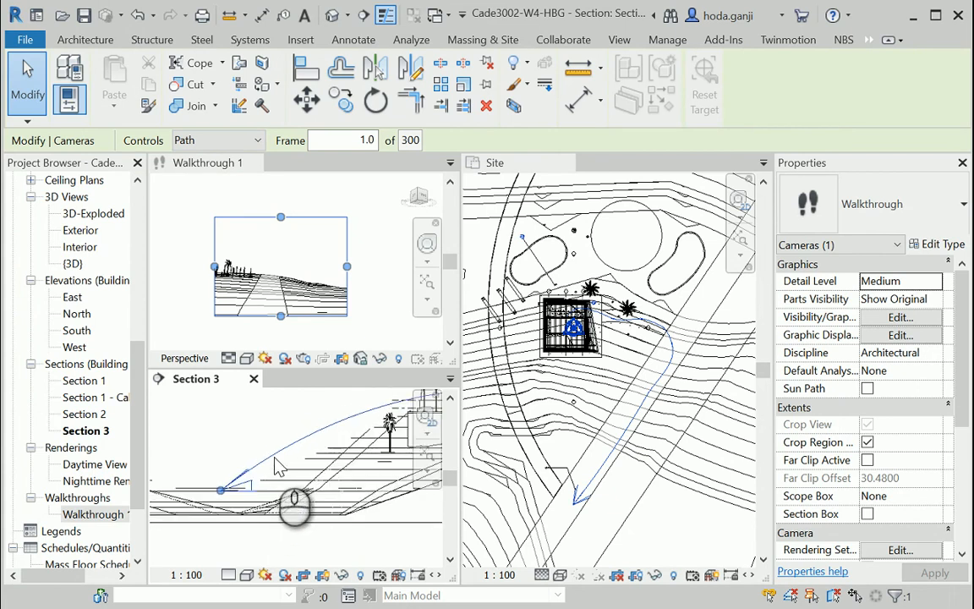
scroll(288, 465, up, 3)
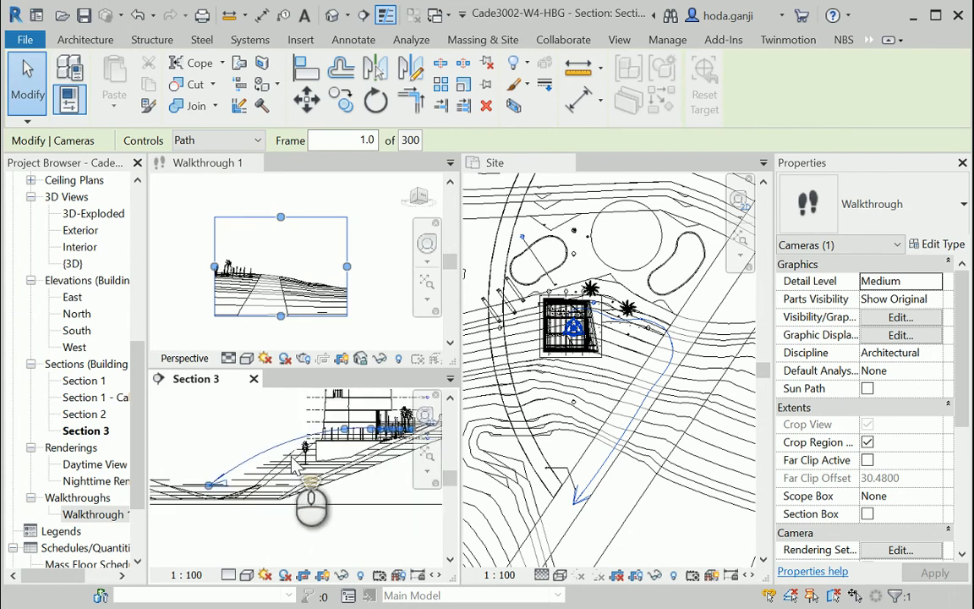
scroll(293, 464, up, 2)
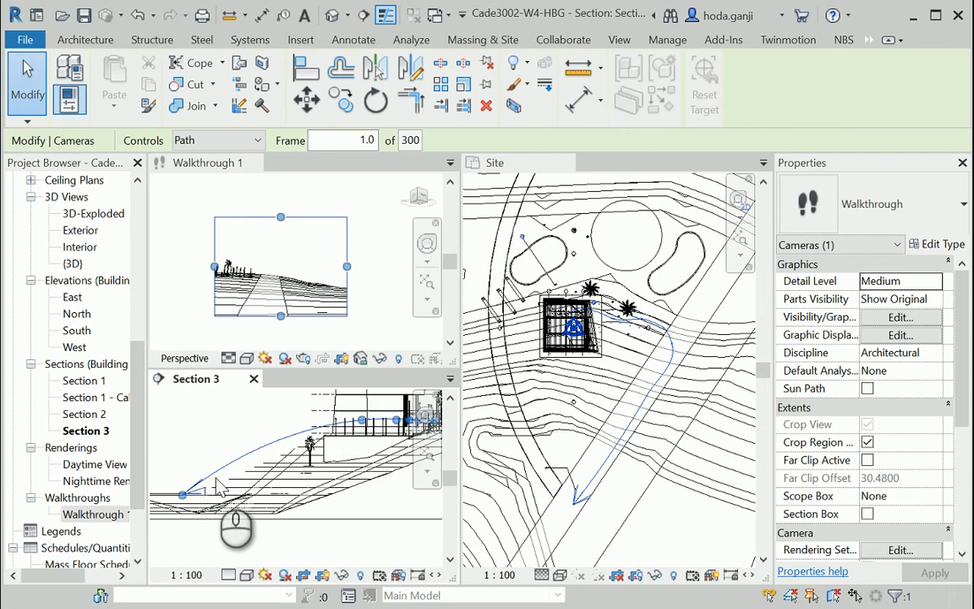
scroll(186, 497, up, 2)
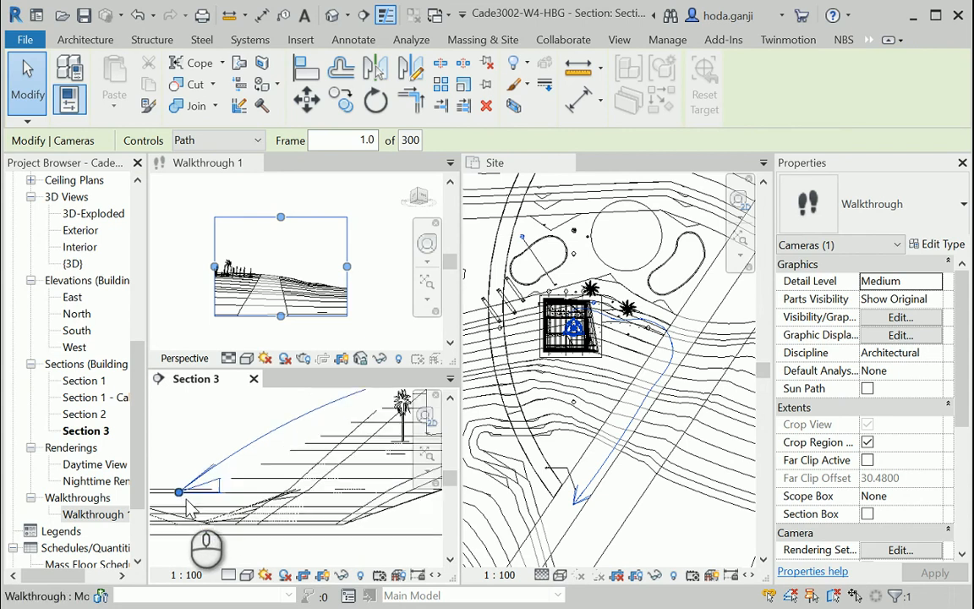
click(248, 142)
click(232, 159)
Lower the frame 1 camera target point slightly in Section 3 to tilt the view toward the road
scroll(207, 500, up, 2)
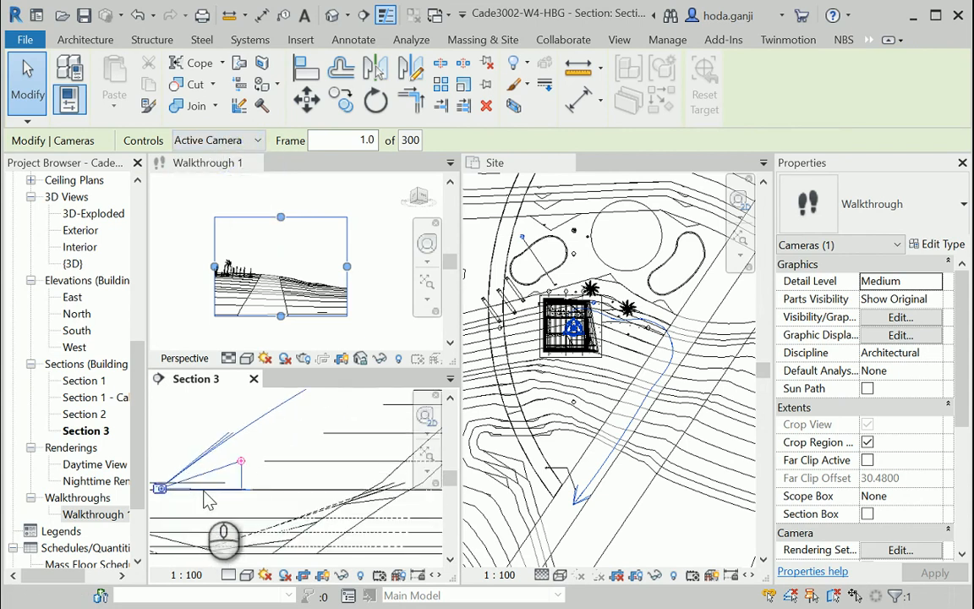
scroll(292, 448, down, 2)
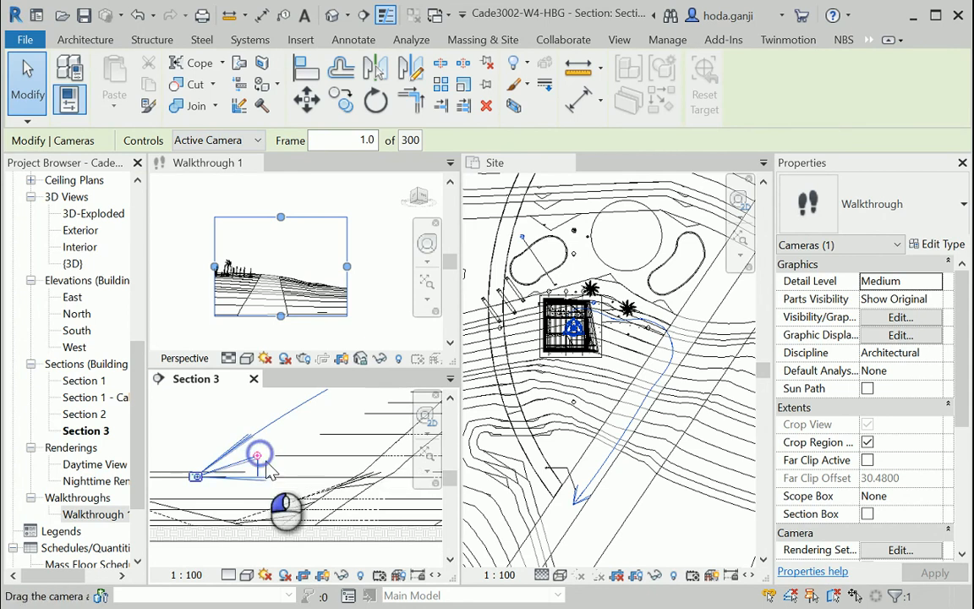
mouse_move(267, 465)
mouse_down()
mouse_move(260, 477)
mouse_move(261, 466)
mouse_up()
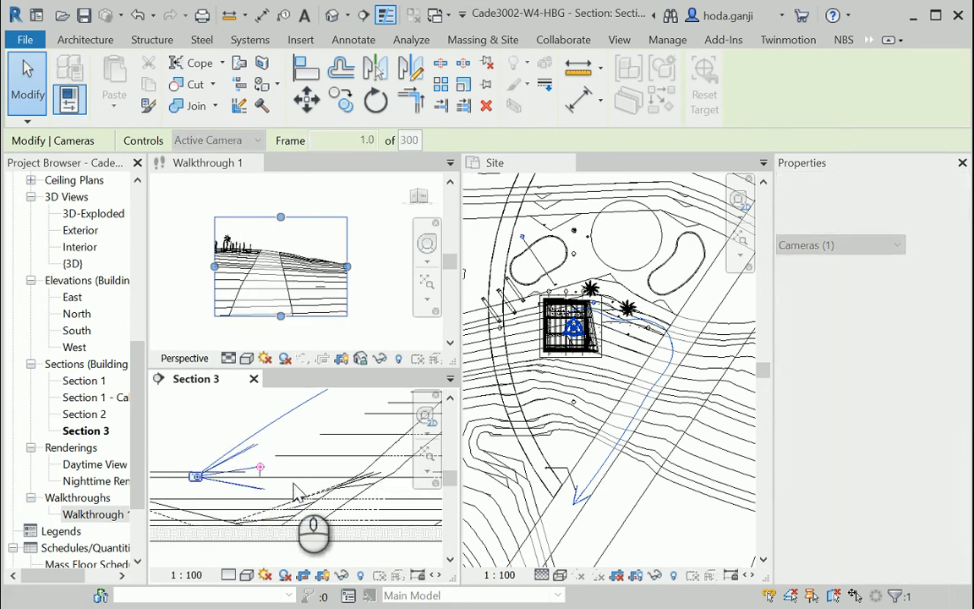
Try to make the second key frame active by picking it directly in Section 3, without quitting walkthrough editing
scroll(256, 449, down, 6)
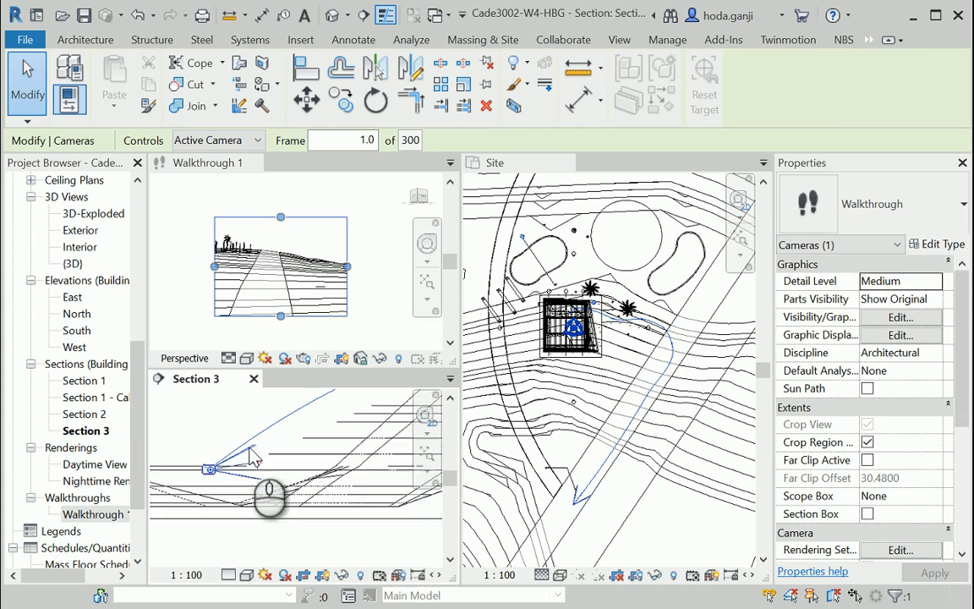
scroll(315, 443, up, 4)
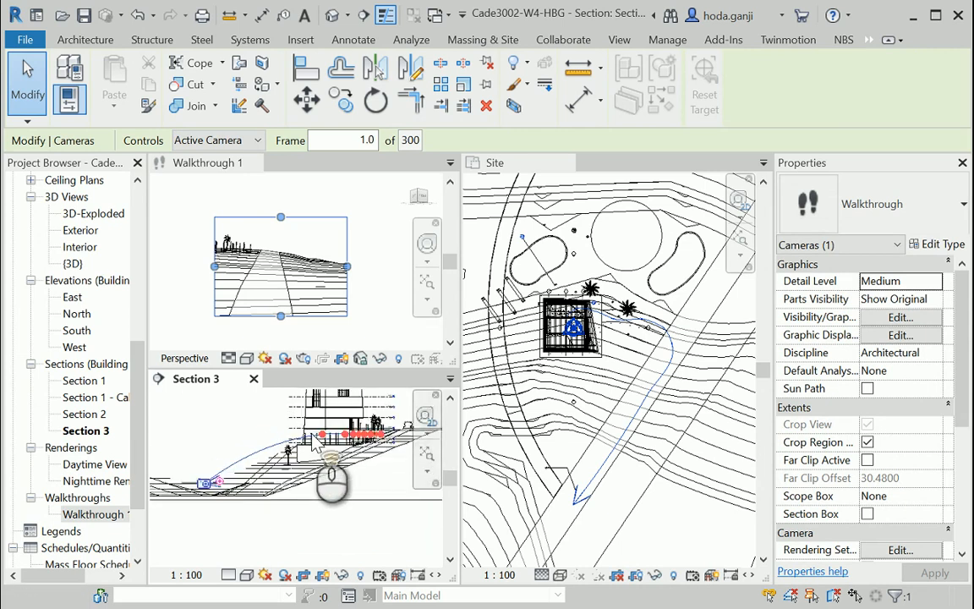
click(243, 140)
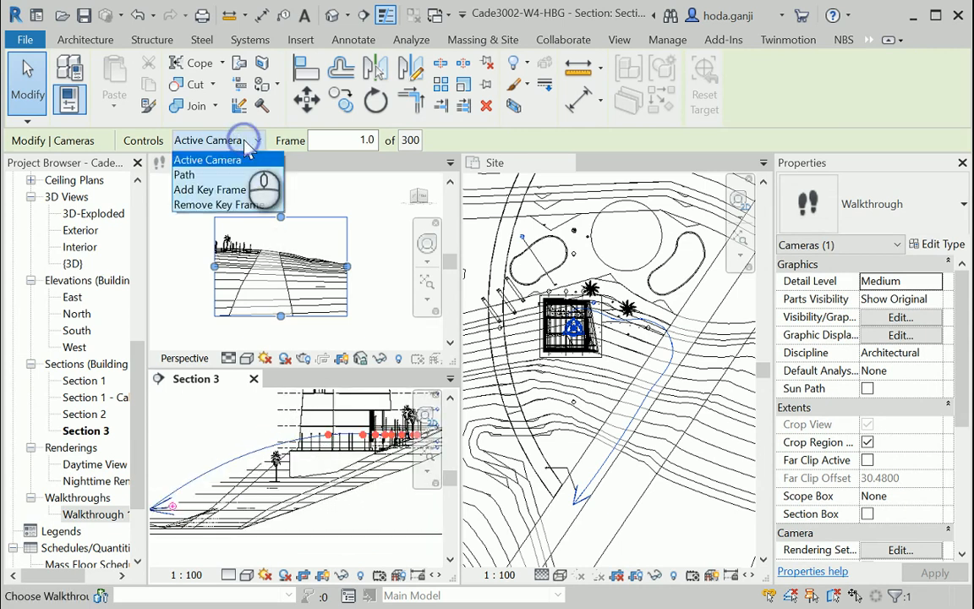
click(248, 156)
click(329, 435)
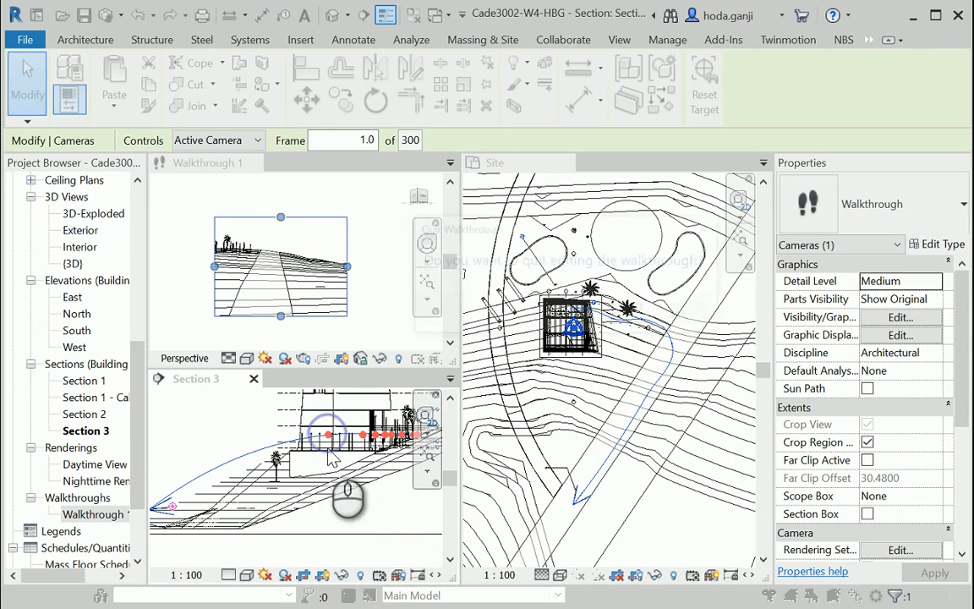
click(682, 316)
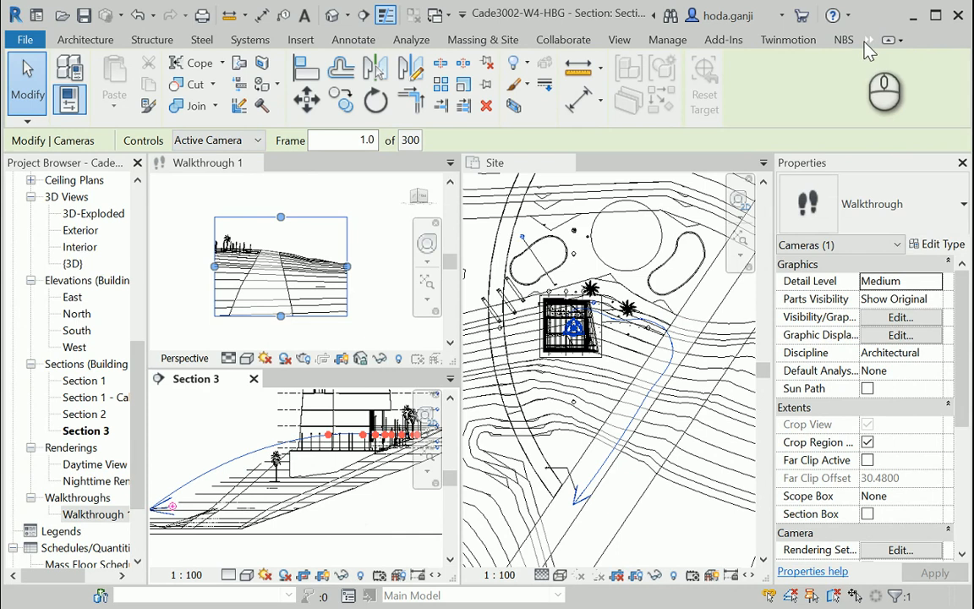
Advance the active camera by two key frames to frame 188.9, where the path bends off the road
click(833, 115)
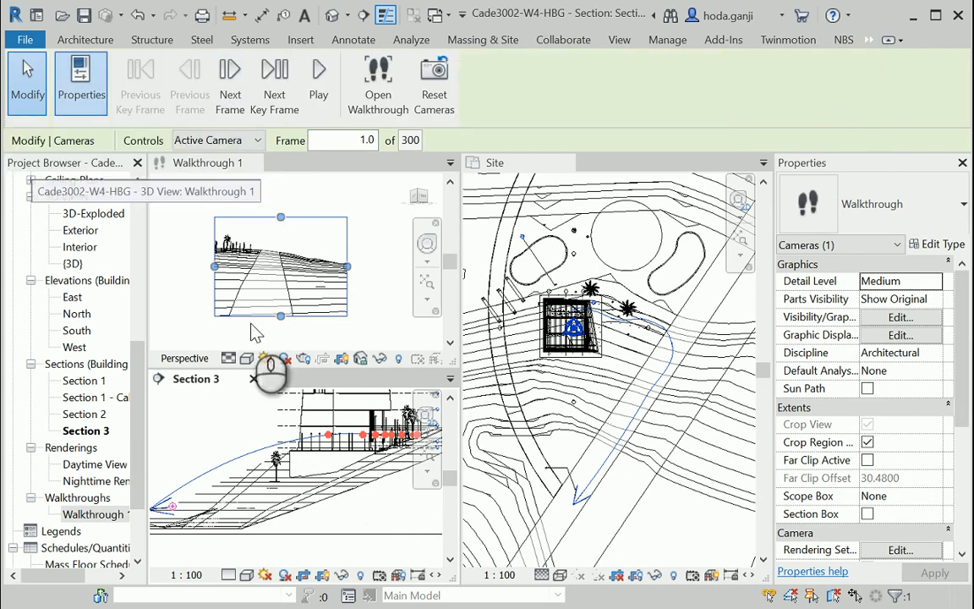
click(279, 104)
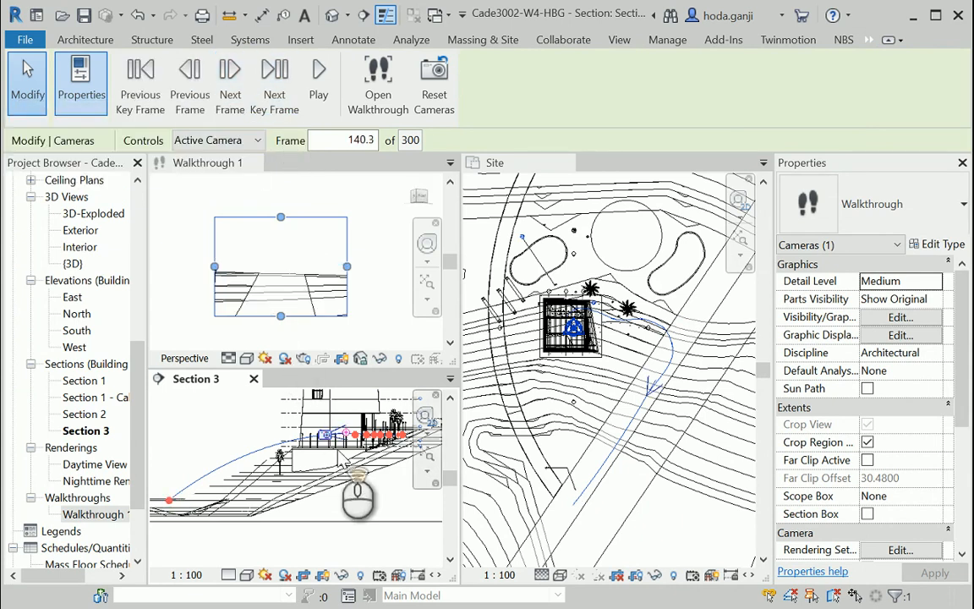
scroll(363, 456, up, 2)
scroll(364, 457, up, 3)
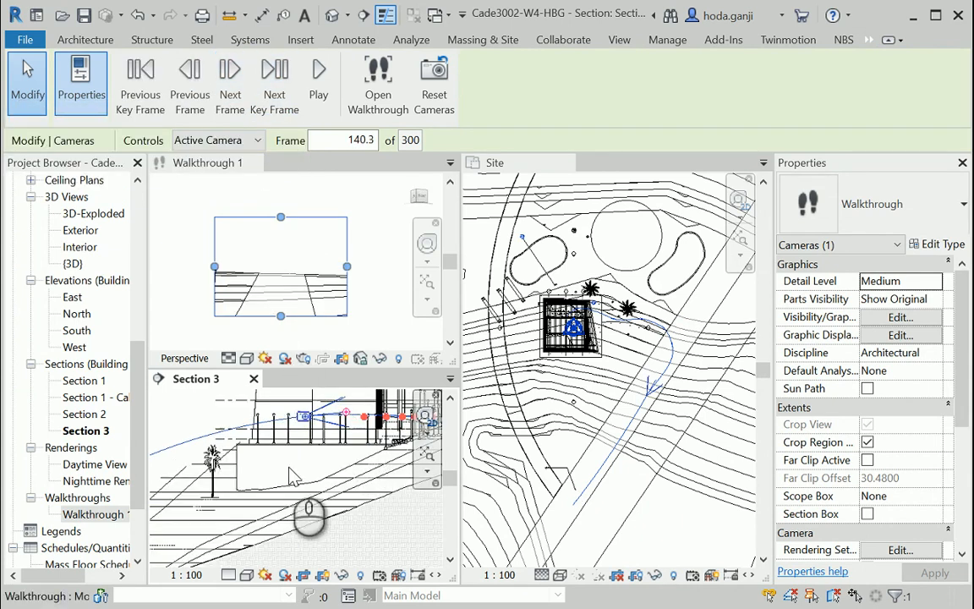
scroll(264, 486, down, 2)
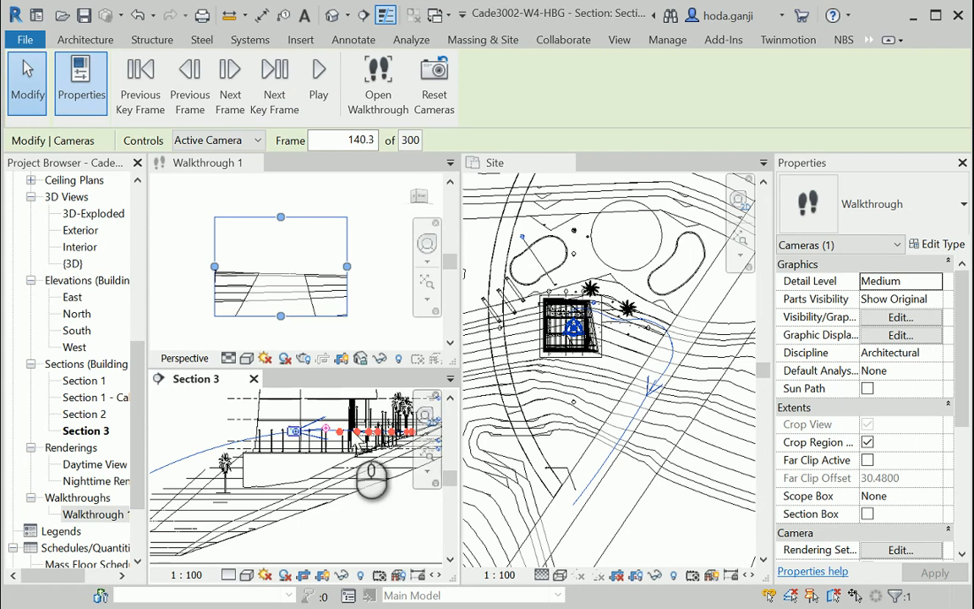
click(288, 101)
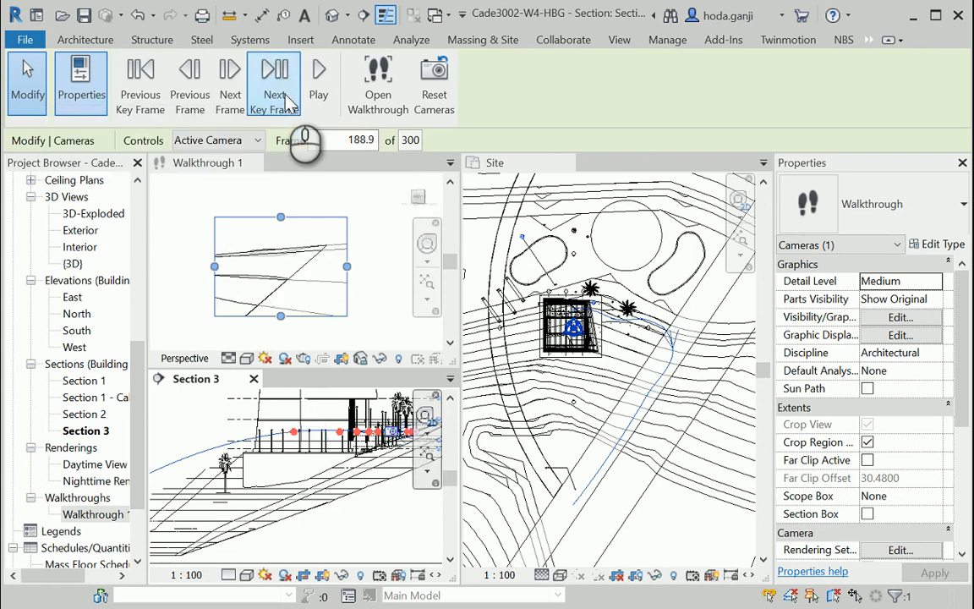
Raise the frame 188.9 camera target point in Section 3 above the walkthrough path
scroll(287, 487, down, 2)
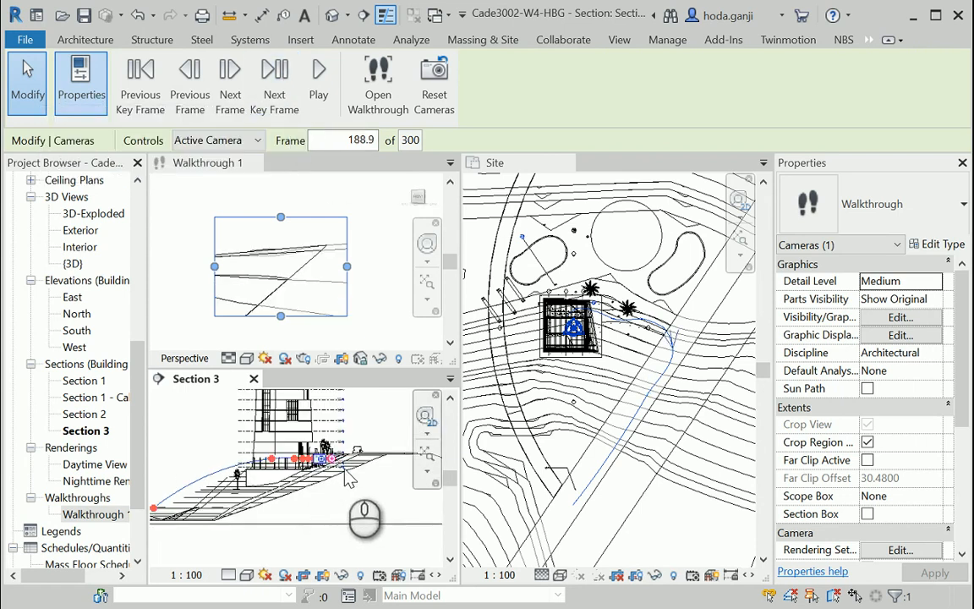
scroll(333, 459, up, 5)
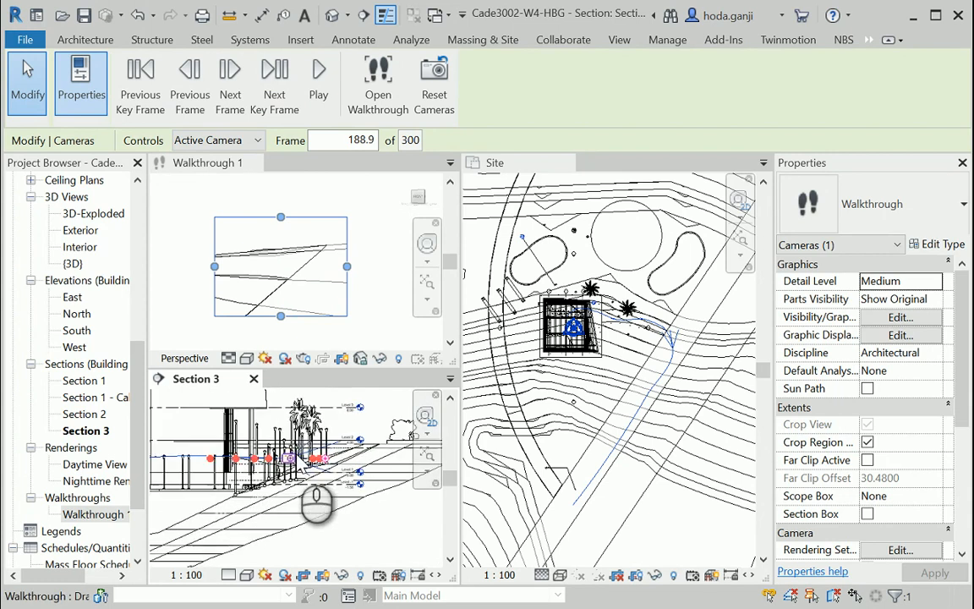
scroll(347, 469, up, 2)
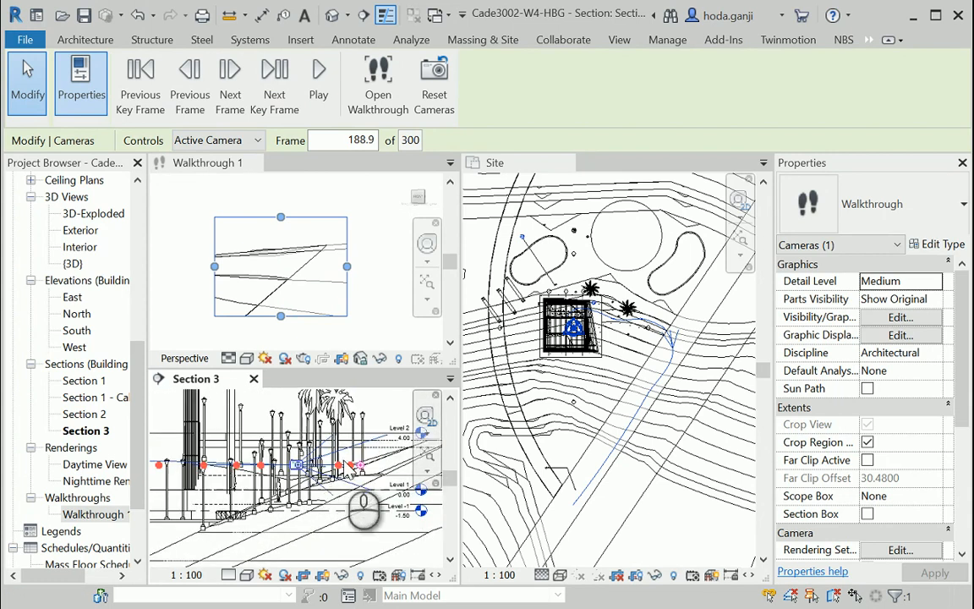
drag(359, 464, 357, 440)
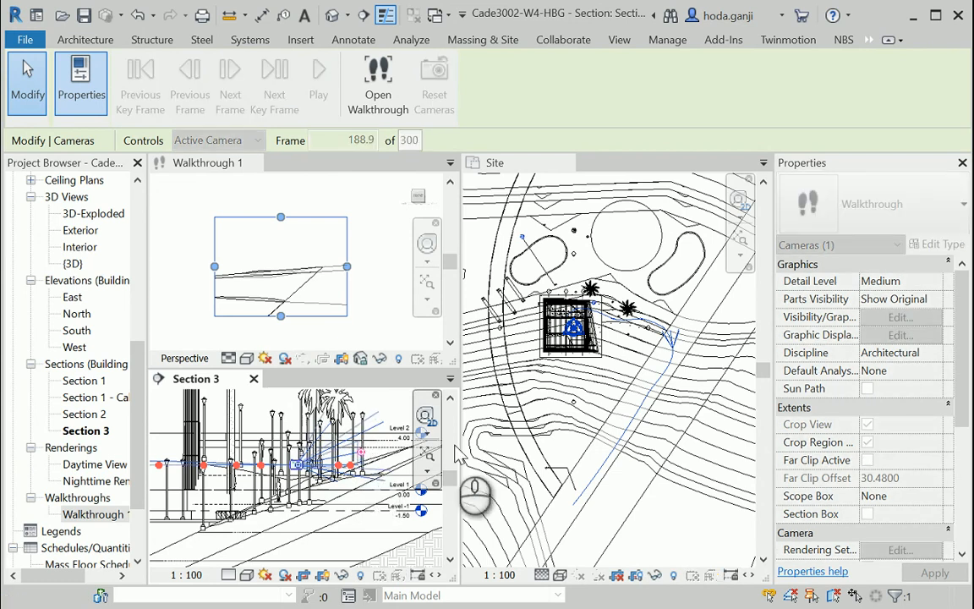
Turn the frame 188.9 camera target in the Site plan toward the palm trees and the tower building
click(571, 174)
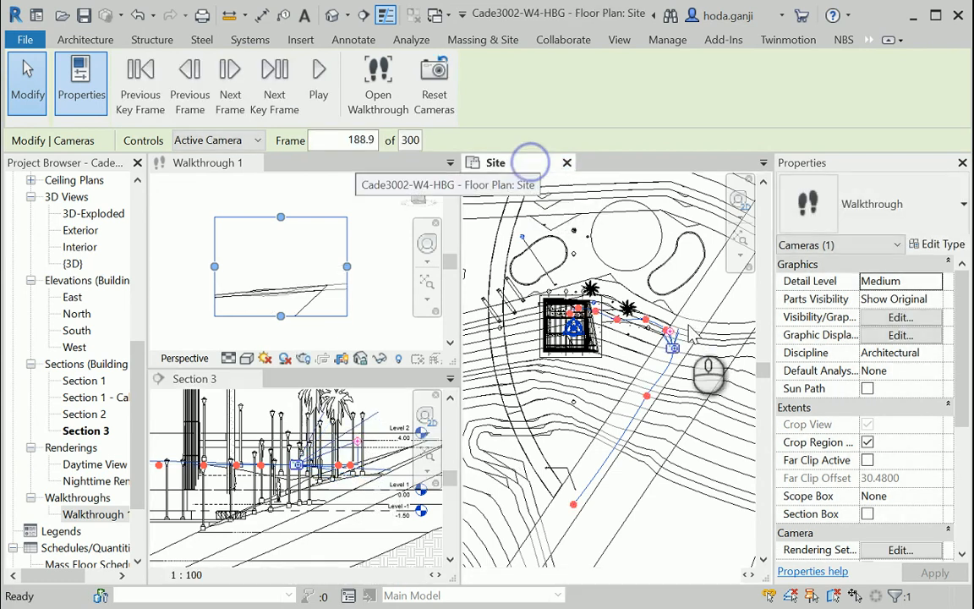
scroll(680, 342, up, 2)
scroll(676, 333, up, 2)
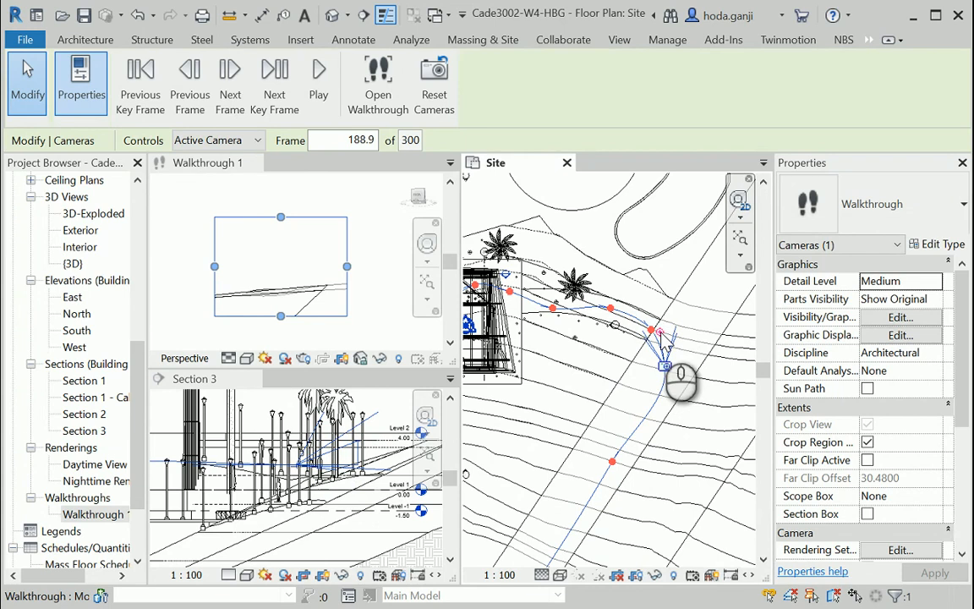
drag(658, 331, 319, 438)
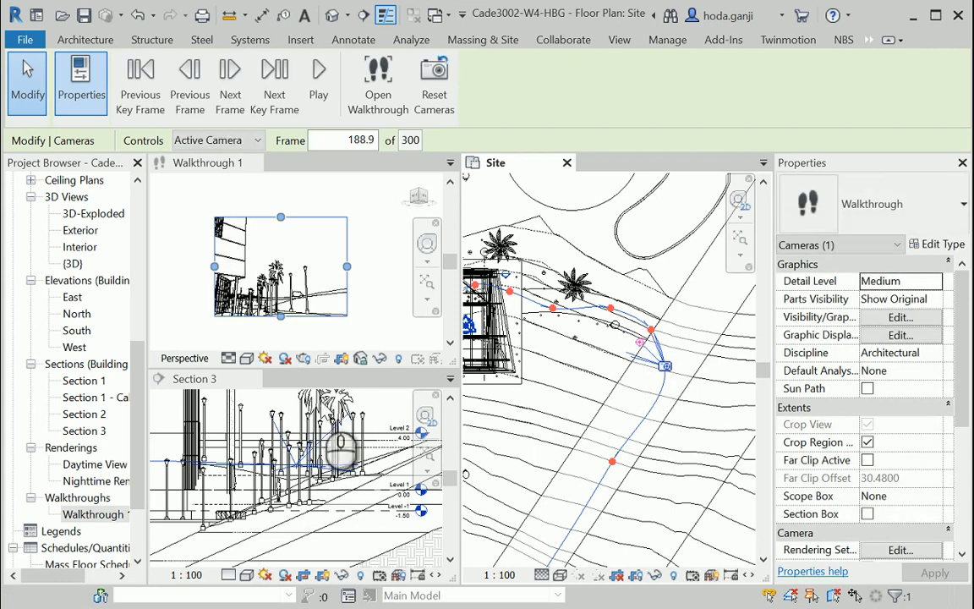
Lower the frame 188.9 camera target slightly in Section 3, and advance to the next key frame at frame 205.8
click(215, 380)
scroll(320, 476, up, 2)
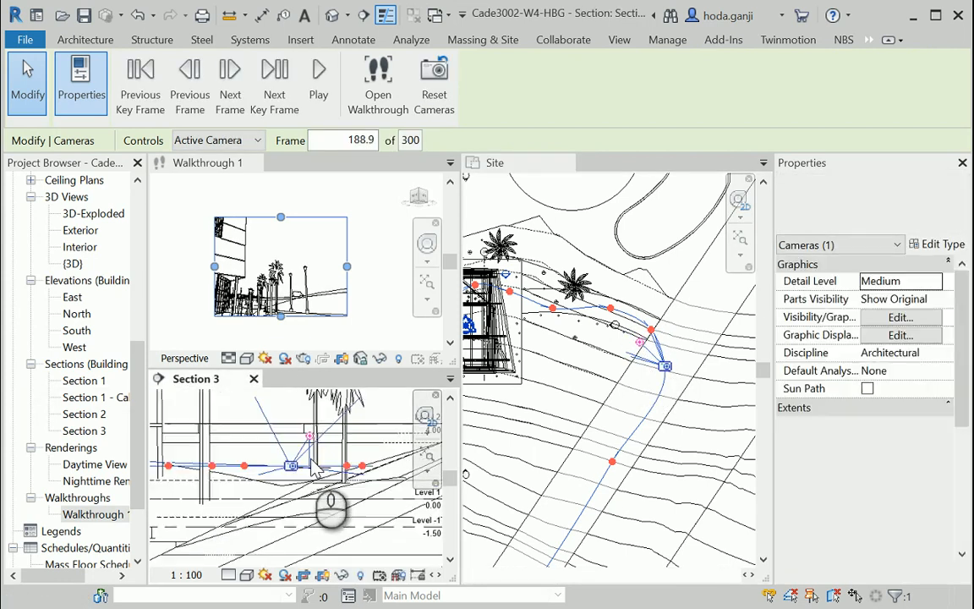
drag(311, 436, 311, 449)
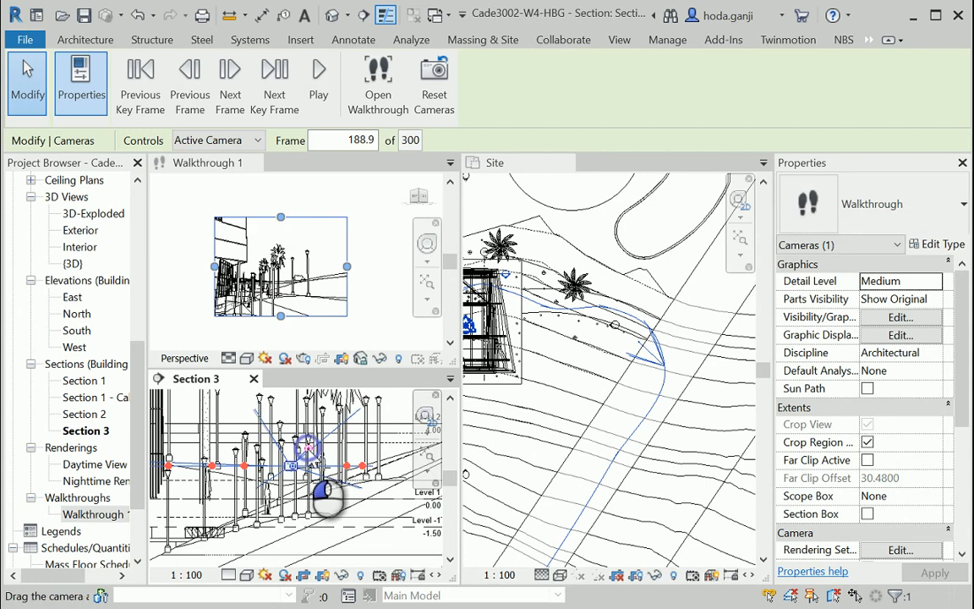
drag(307, 450, 306, 452)
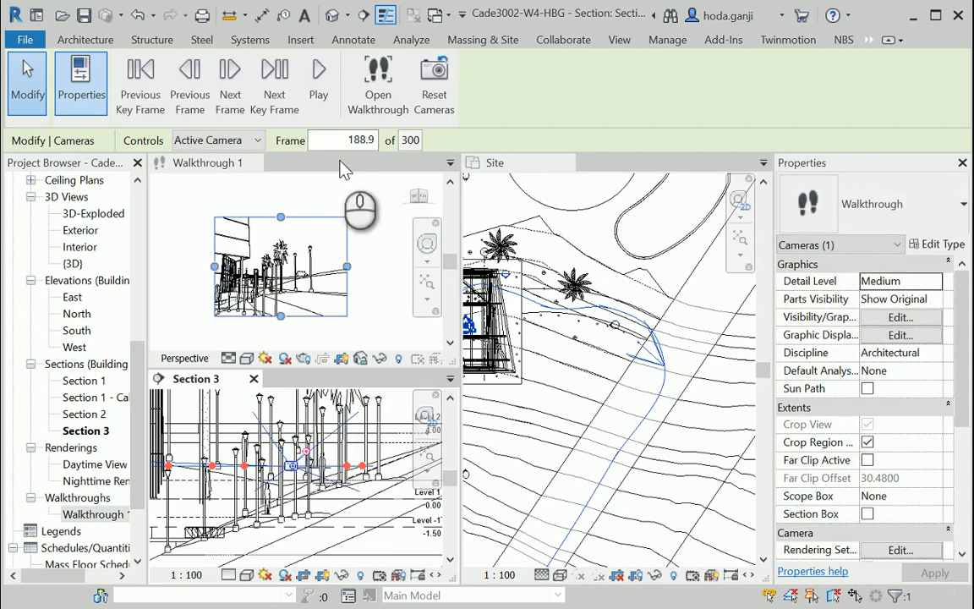
click(282, 99)
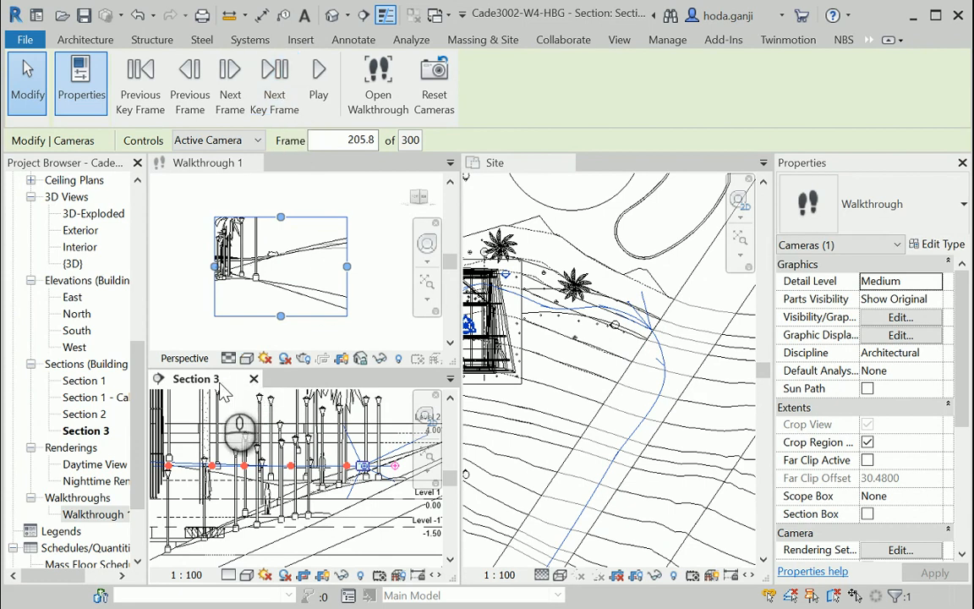
Turn the frame 205.8 camera target in the Site plan along the walkway toward the tower building
click(499, 162)
scroll(631, 326, up, 1)
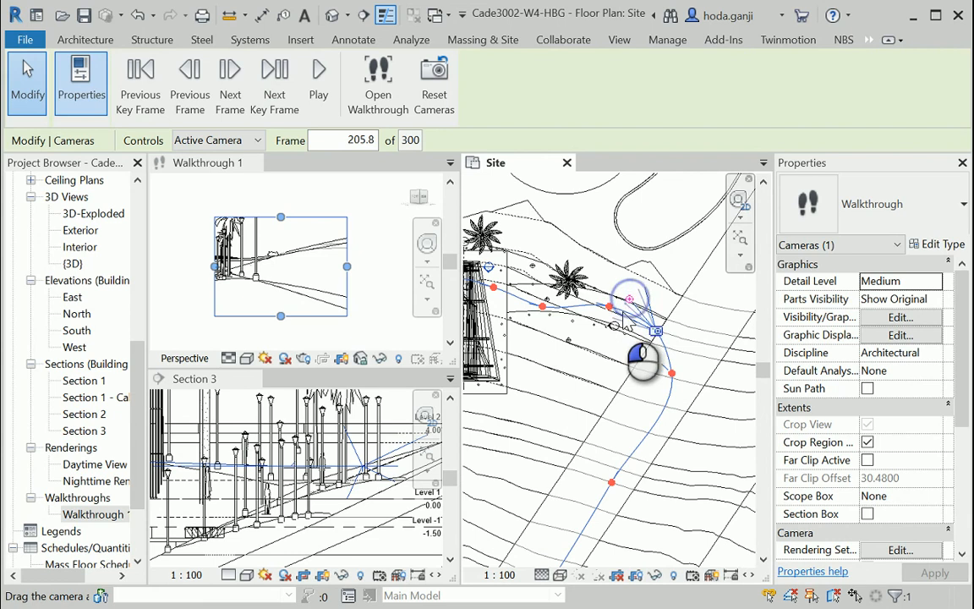
drag(620, 319, 618, 316)
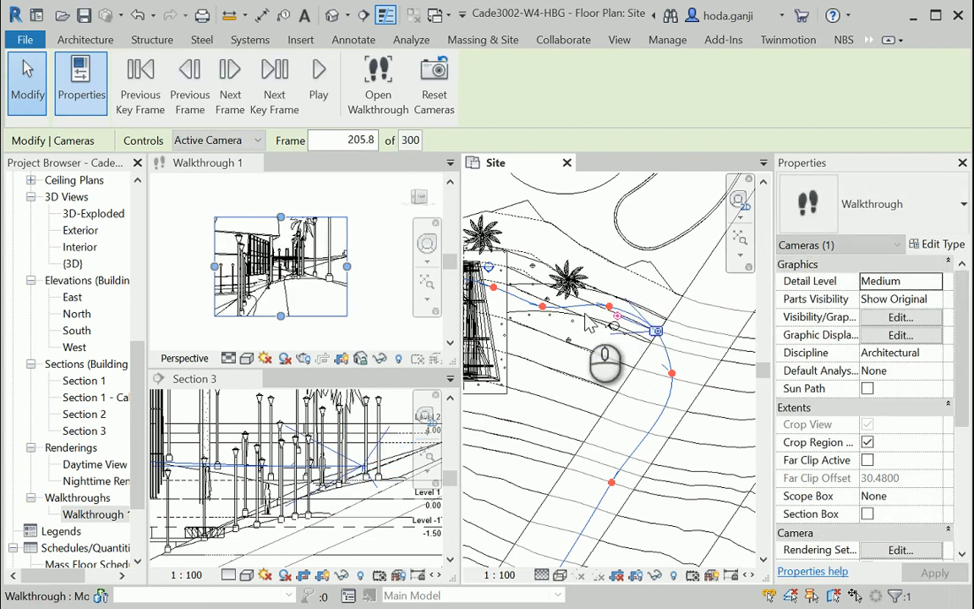
Step the active camera through the remaining key frames to the final frame 300 to check each view
click(275, 84)
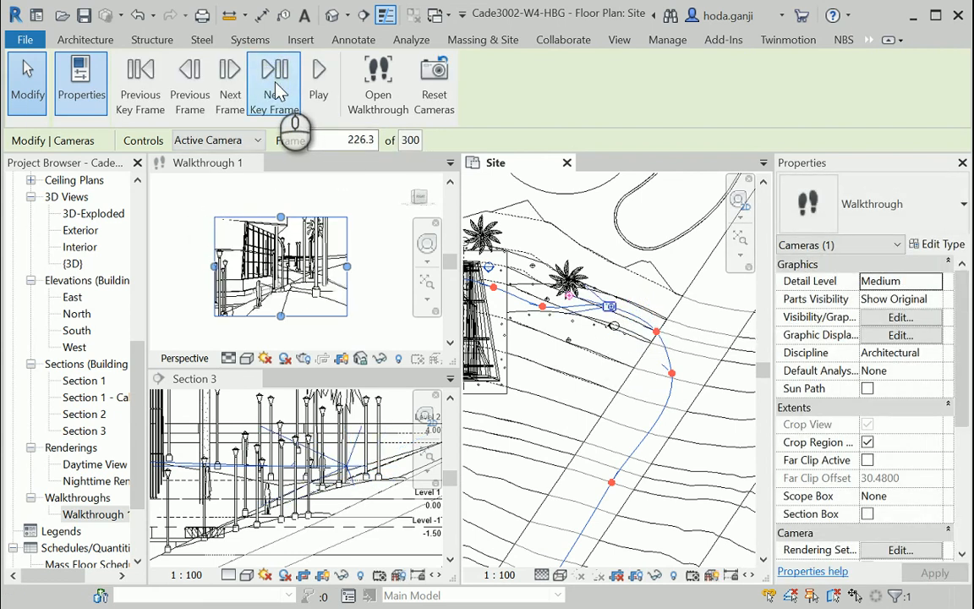
click(276, 85)
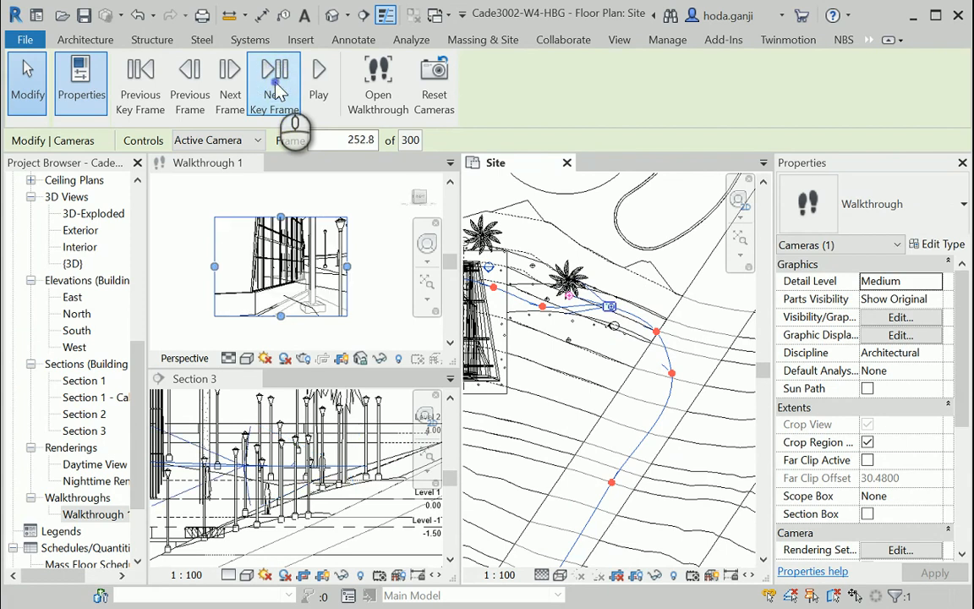
click(276, 85)
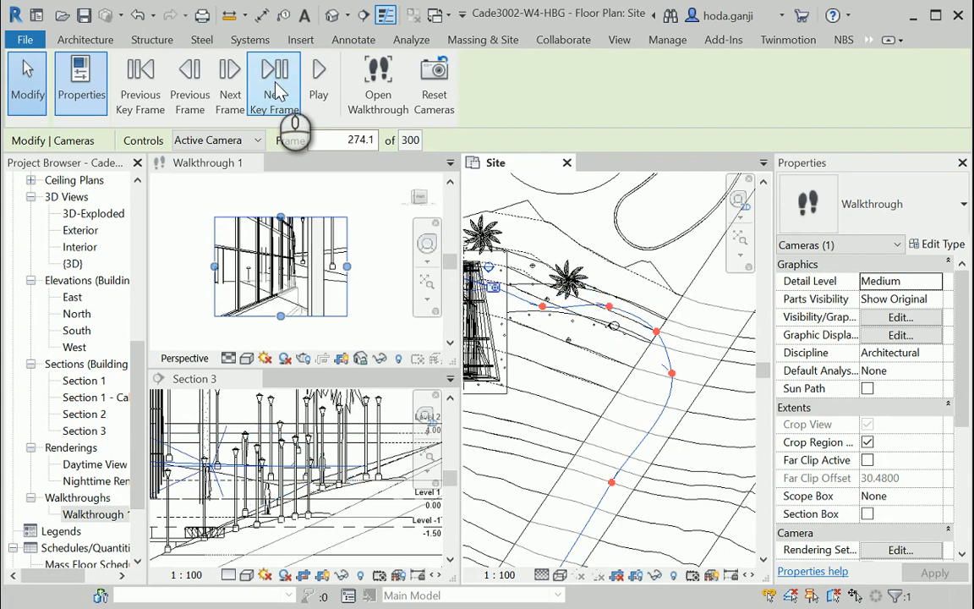
click(276, 85)
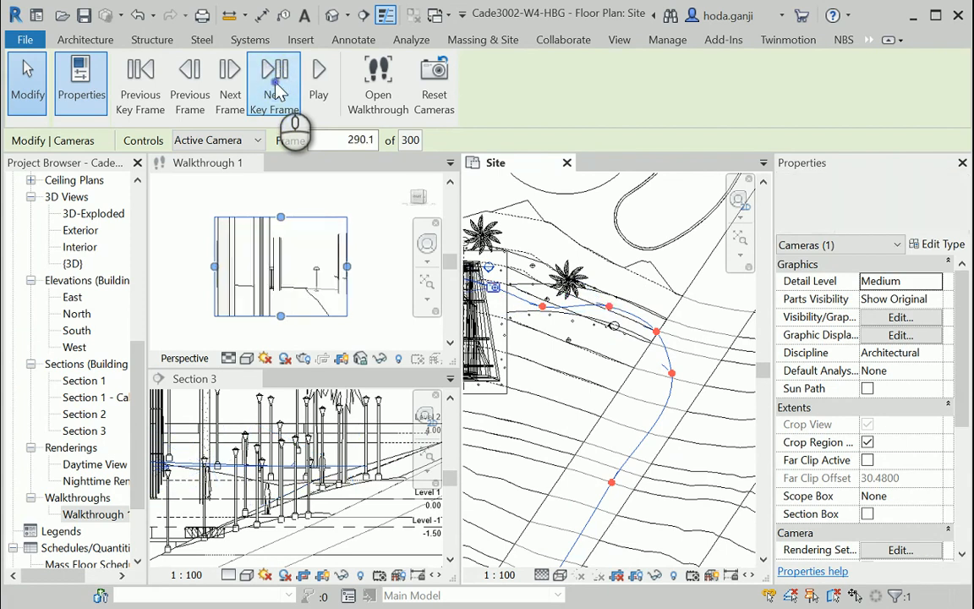
click(276, 85)
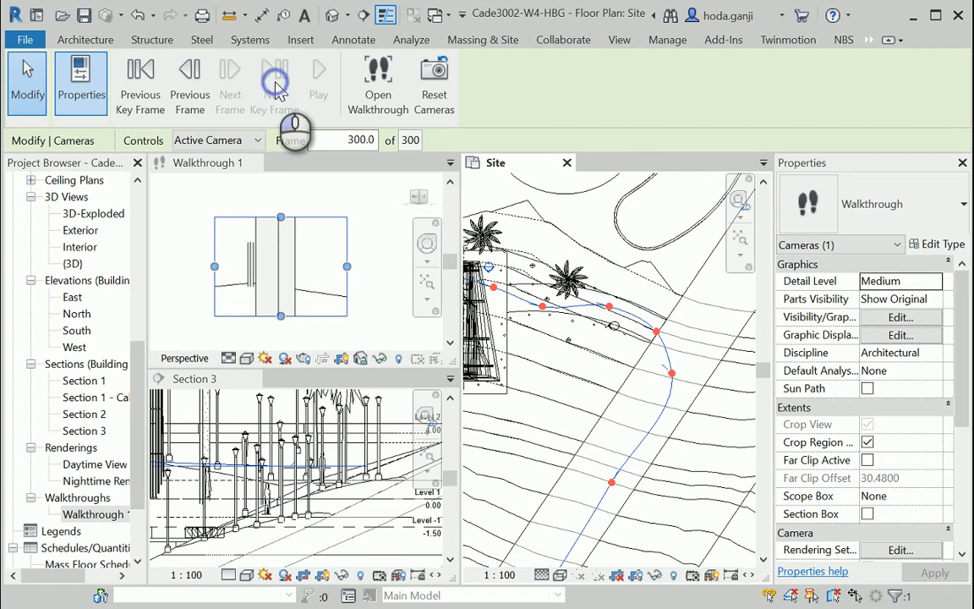
Return the active camera through the previous key frames to frame 1
click(129, 96)
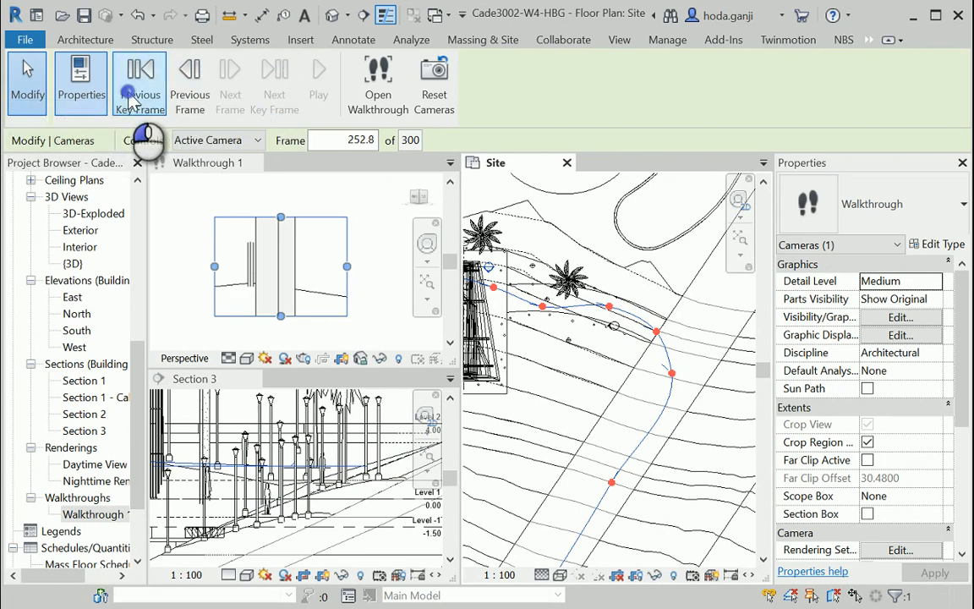
click(128, 95)
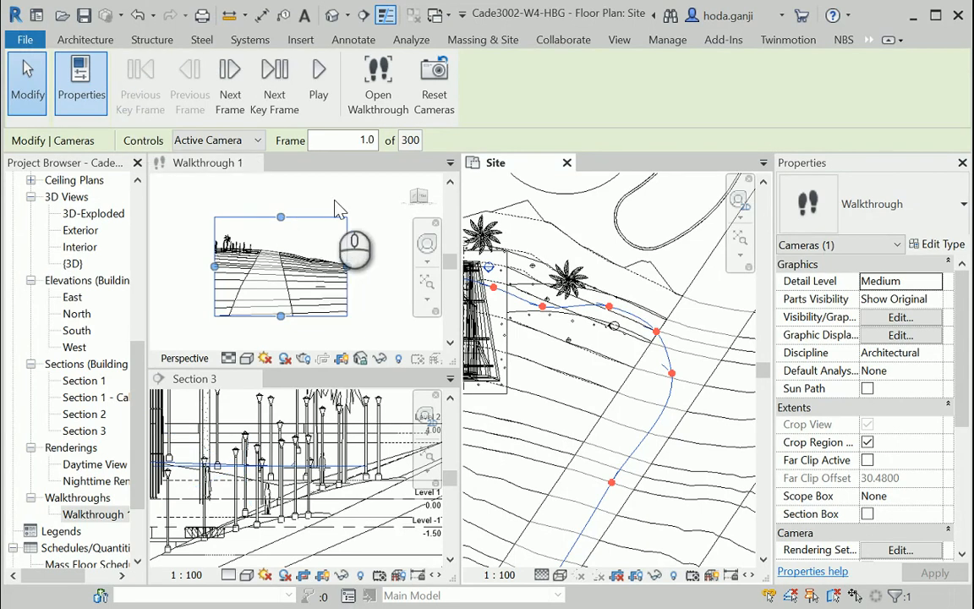
scroll(309, 270, up, 2)
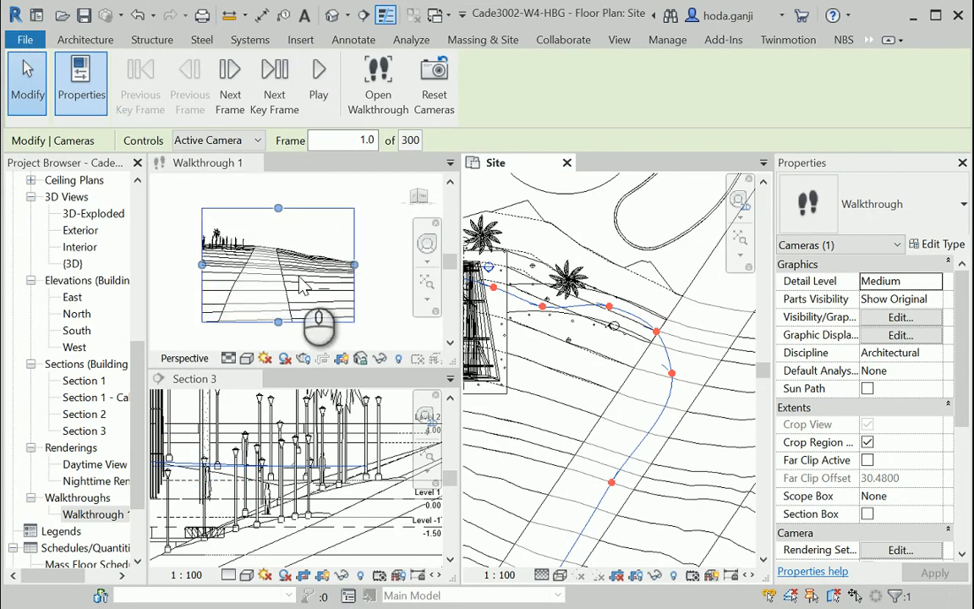
Set the walkthrough's total frames to 150, keeping uniform speed at 15 frames per second
click(409, 140)
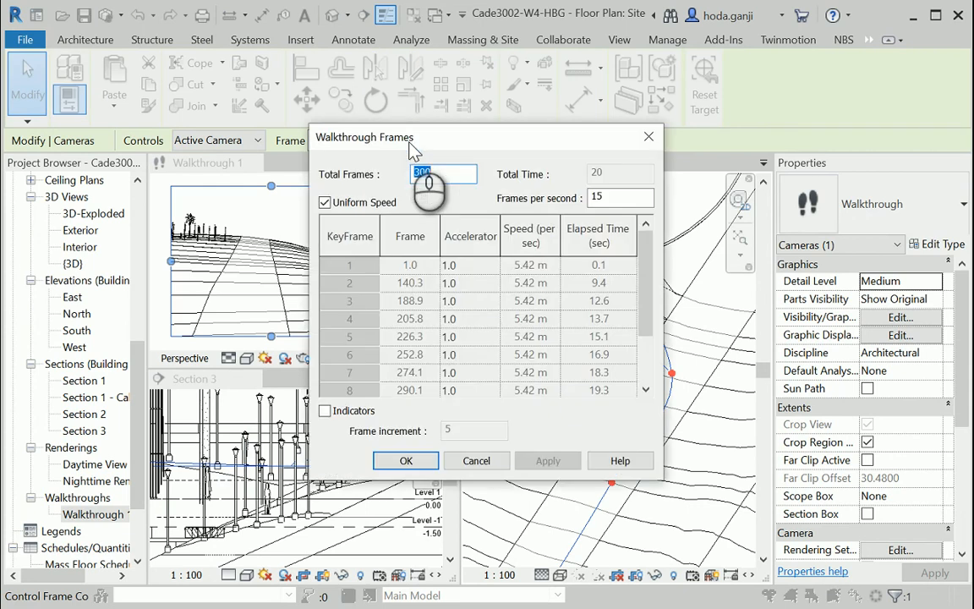
drag(414, 150, 538, 167)
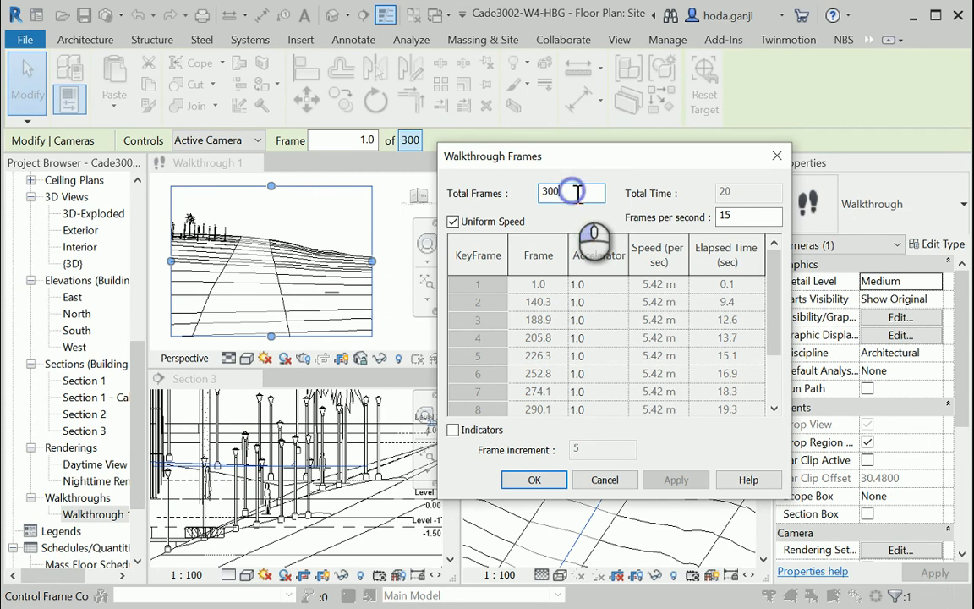
double_click(577, 193)
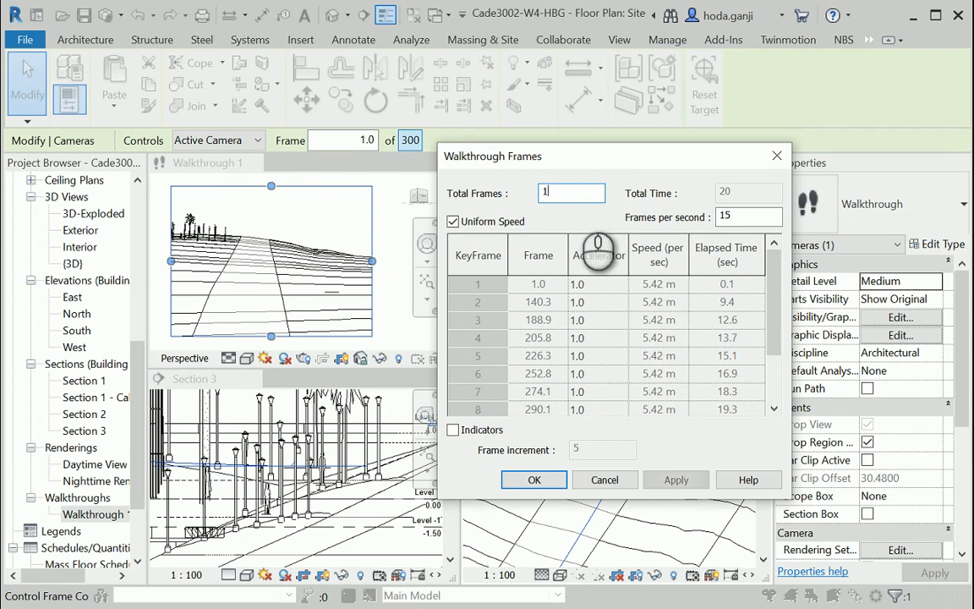
text(150)
key(Return)
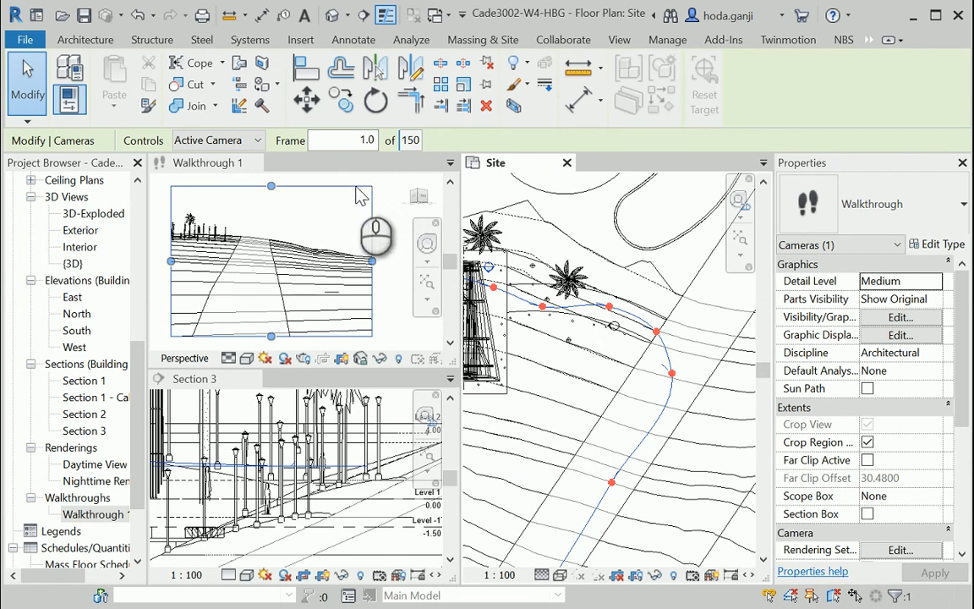
Resume editing the walkthrough and play it from the Site plan, and again with the Walkthrough 1 view active
click(870, 41)
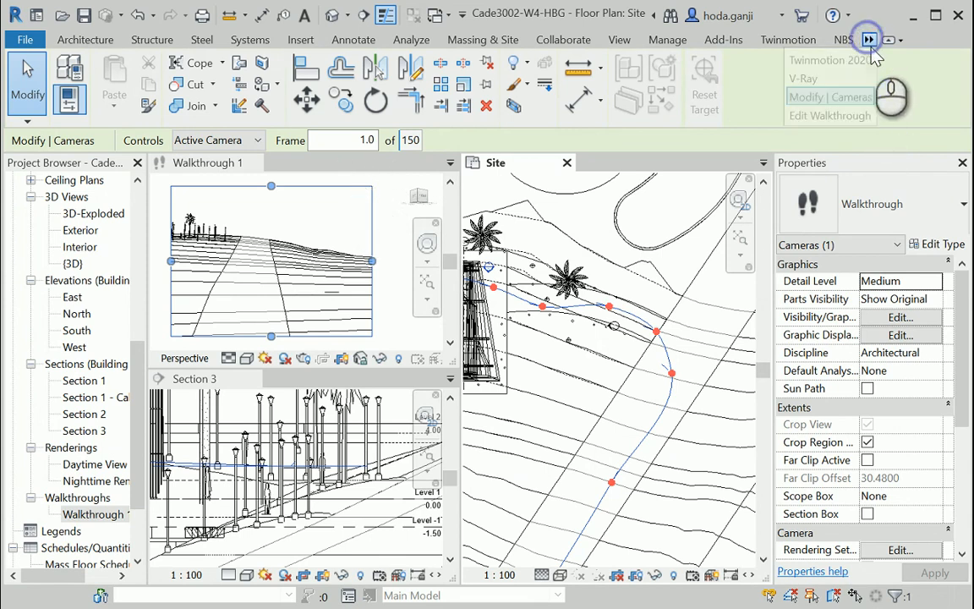
click(850, 115)
click(326, 89)
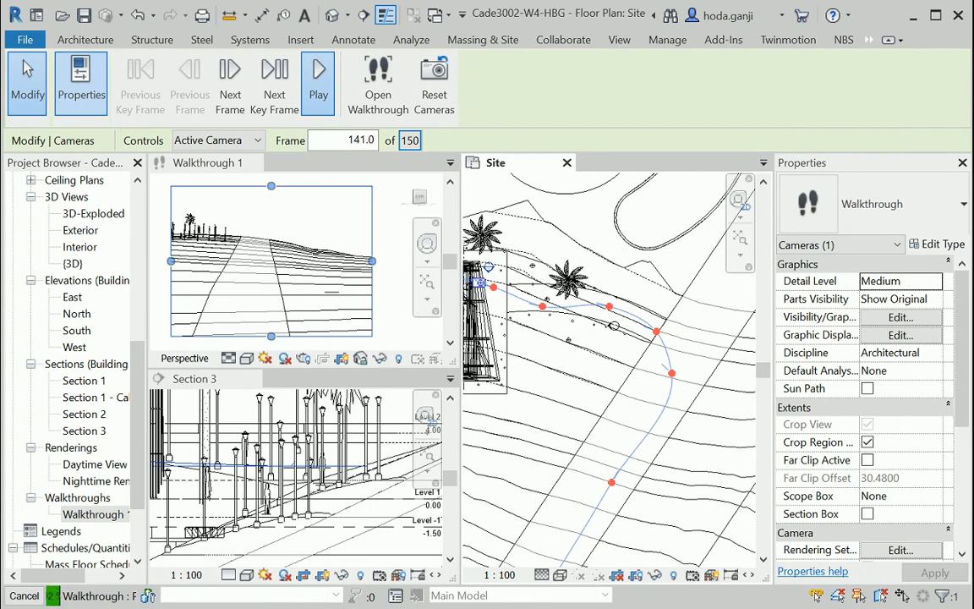
click(247, 255)
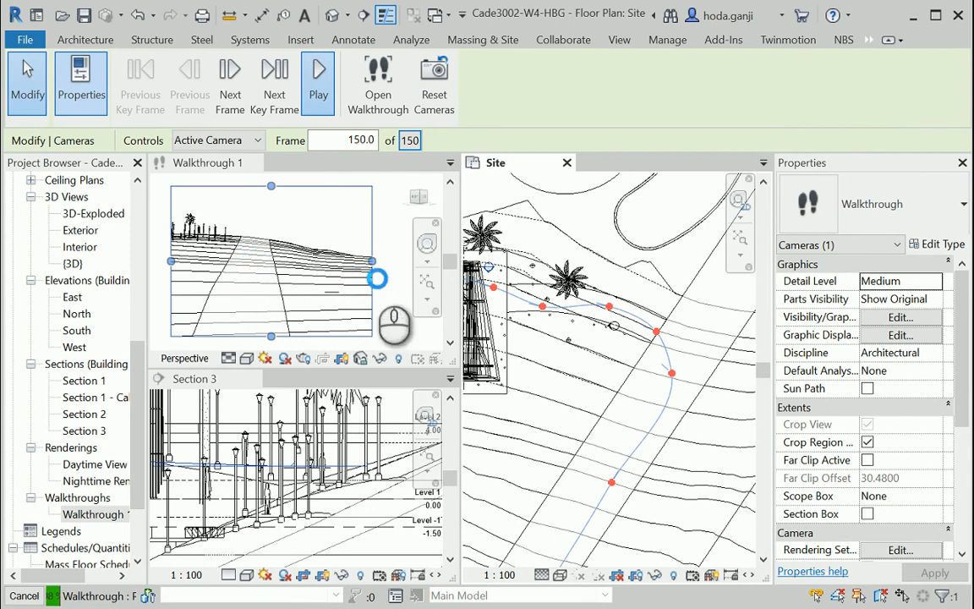
click(553, 321)
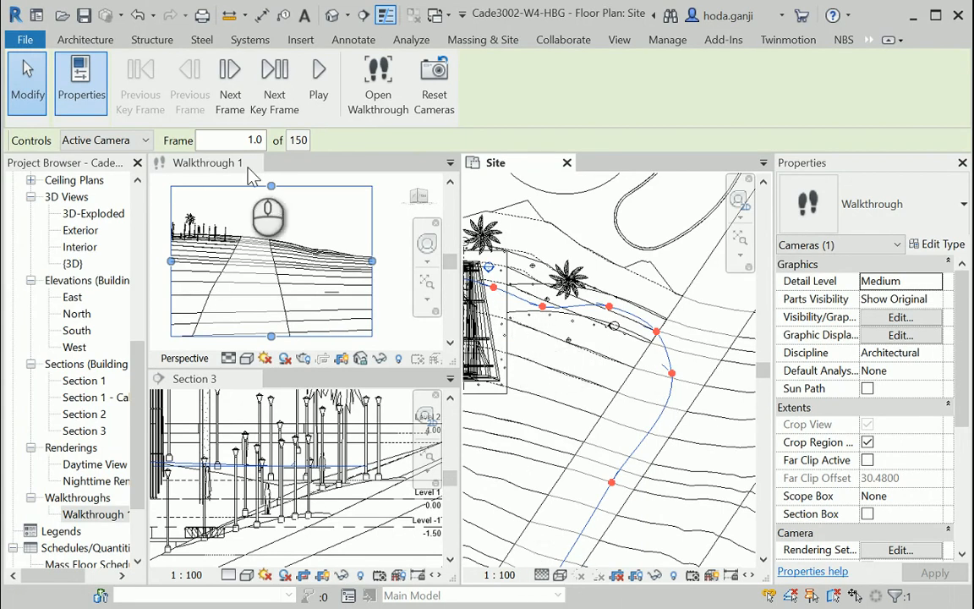
click(210, 165)
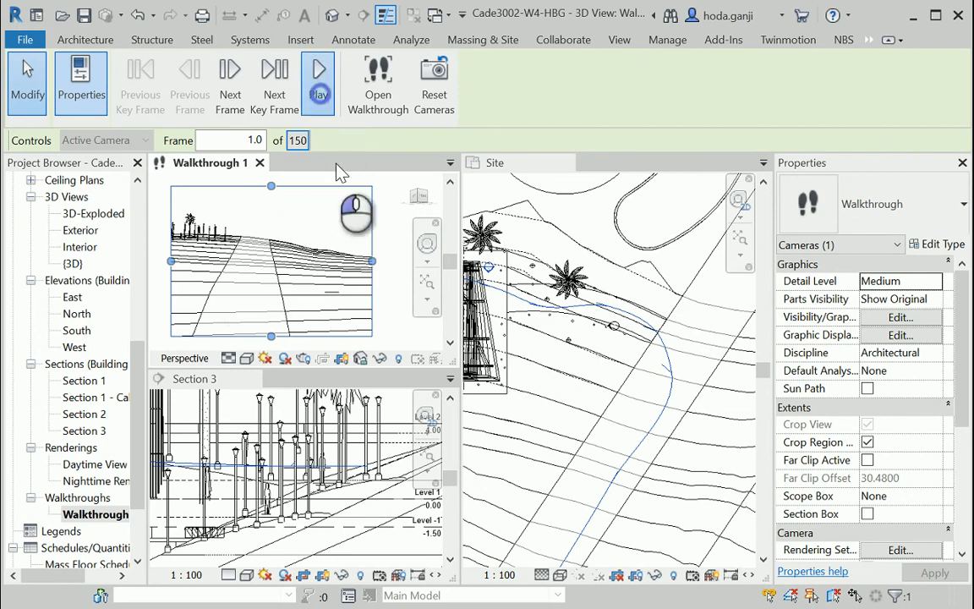
click(318, 80)
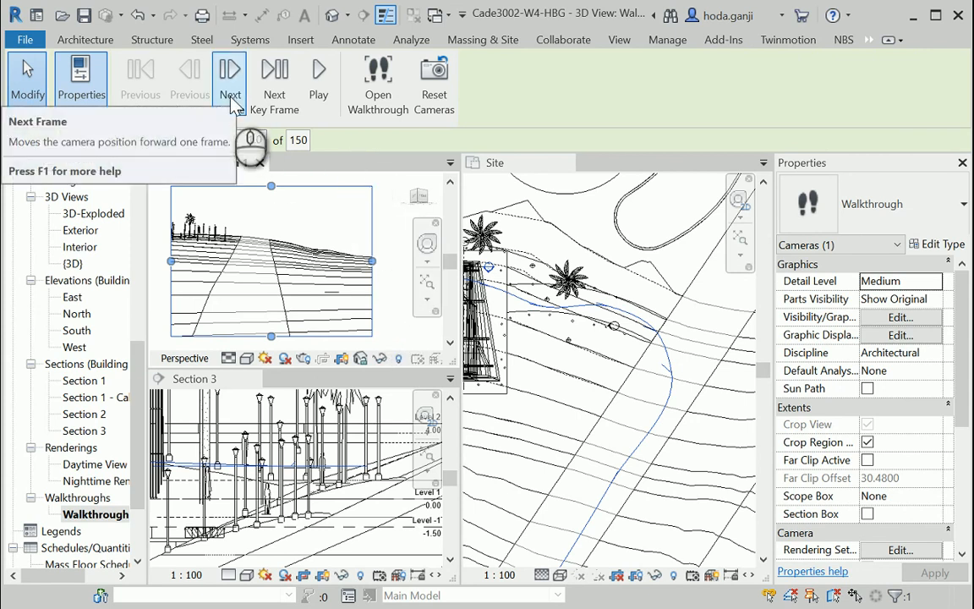
Advance the camera to the key frame at frame 70.4 and stay in walkthrough editing
click(284, 89)
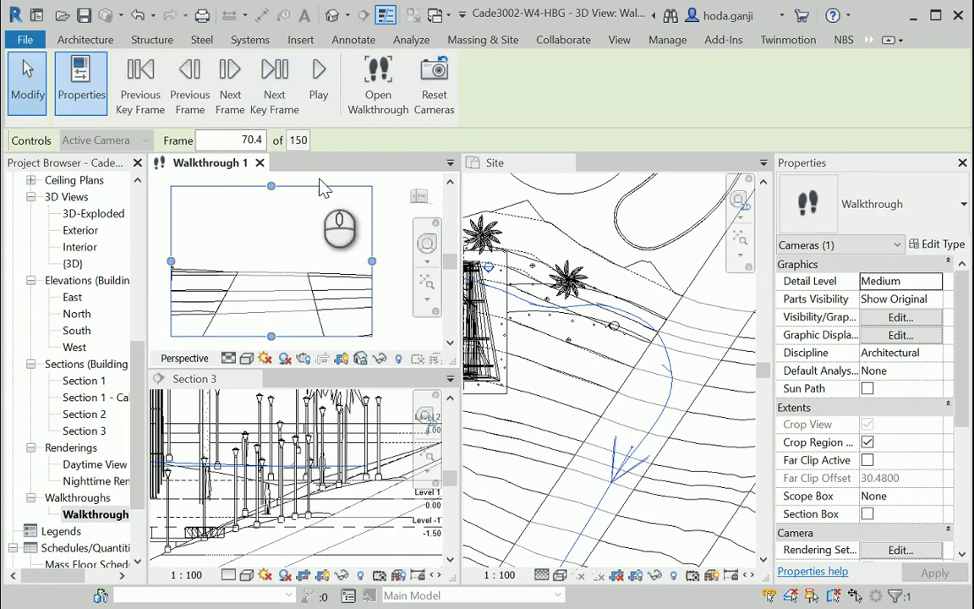
click(869, 40)
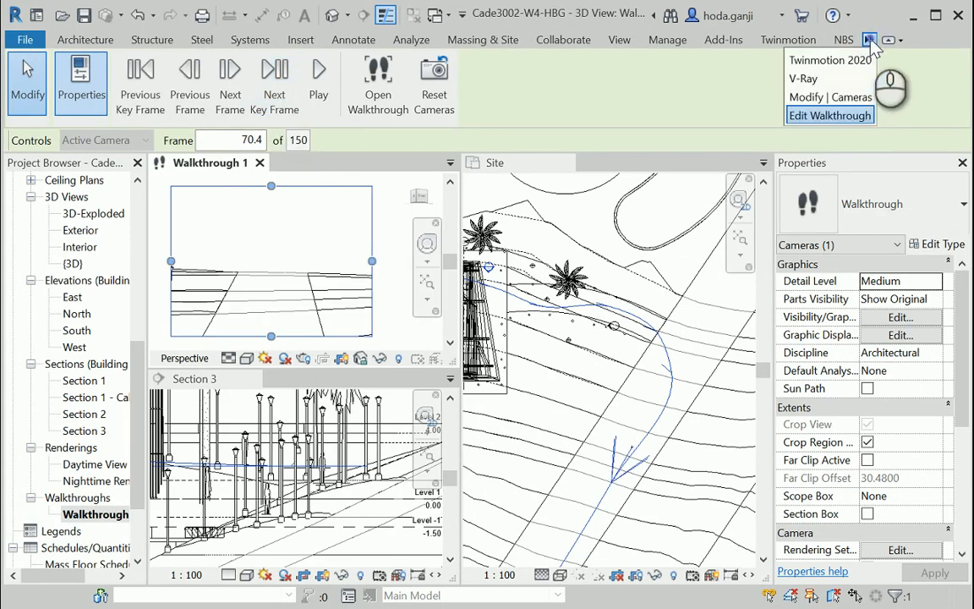
click(842, 113)
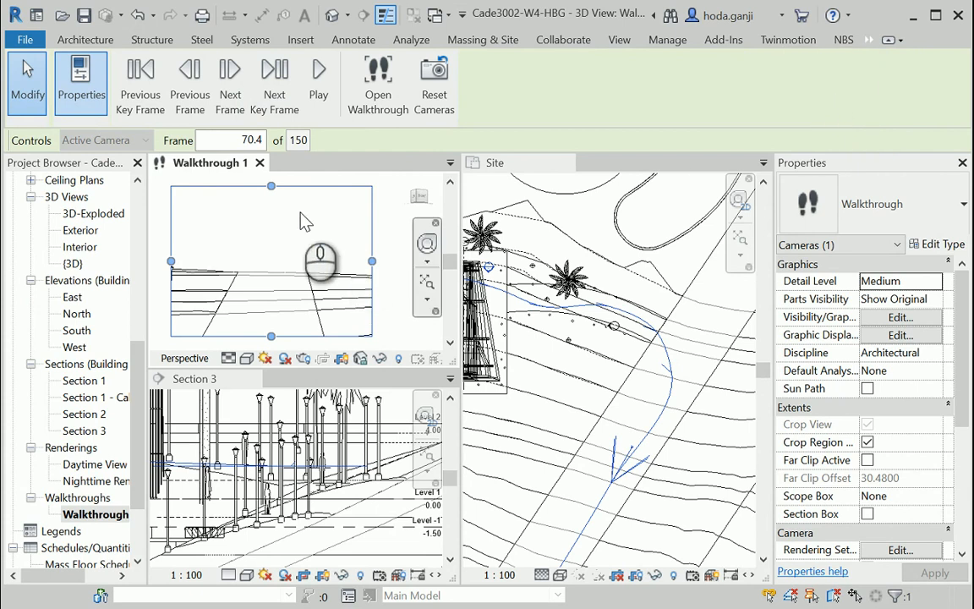
click(236, 237)
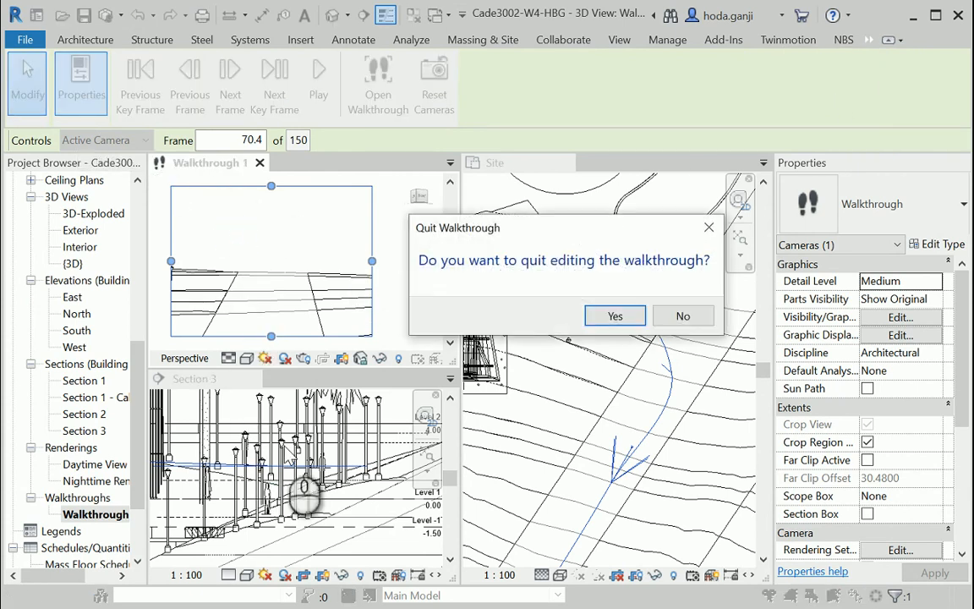
click(682, 315)
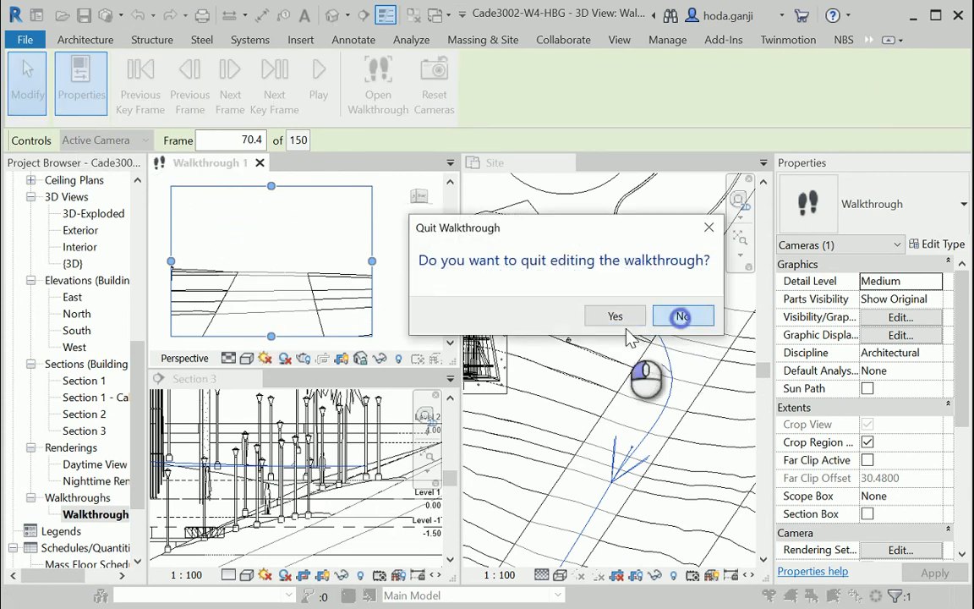
Examine the height of the walkthrough path in Section 3 between its first key frame and the frame 70.4 camera
click(668, 406)
scroll(342, 496, down, 2)
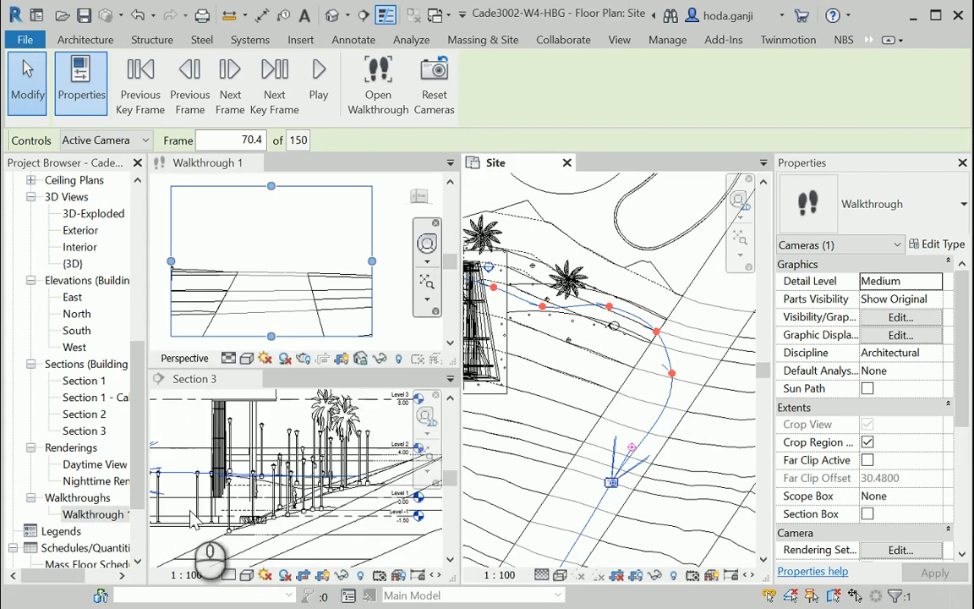
scroll(409, 475, down, 2)
scroll(199, 497, up, 1)
scroll(330, 489, down, 2)
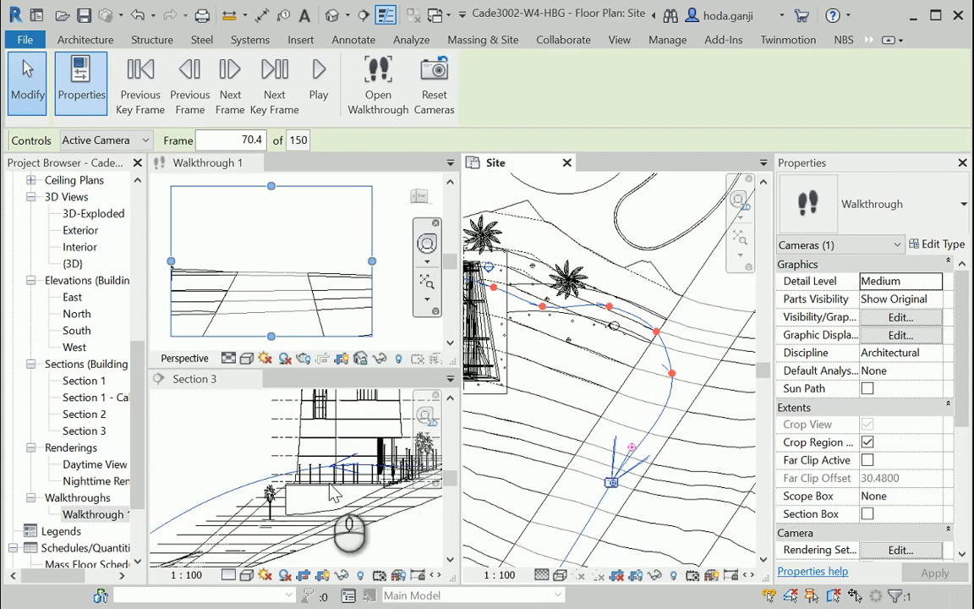
scroll(212, 529, down, 1)
scroll(203, 529, up, 1)
click(204, 513)
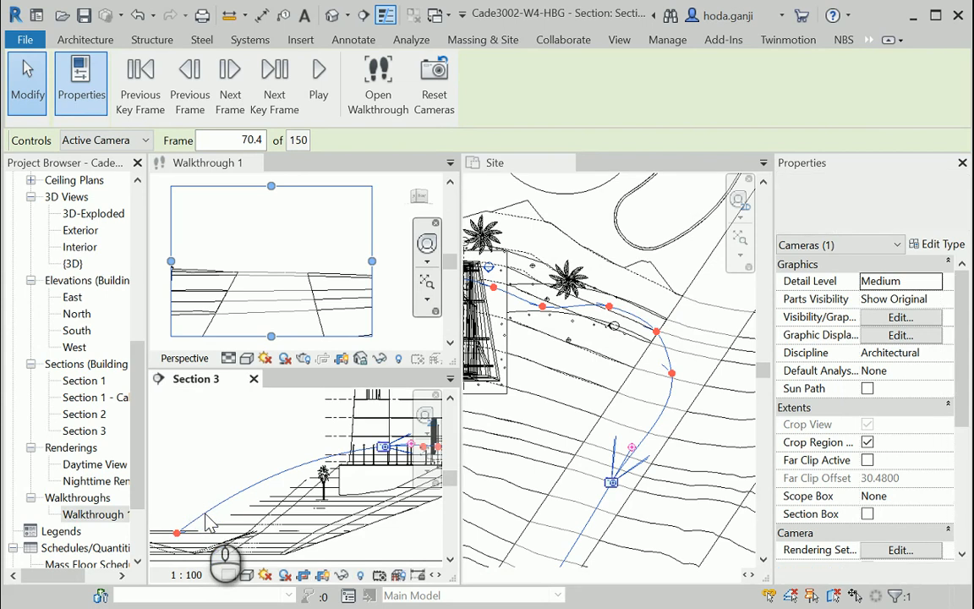
Review the available walkthrough control modes at the frame 70.4 key frame, keeping Active Camera
click(141, 84)
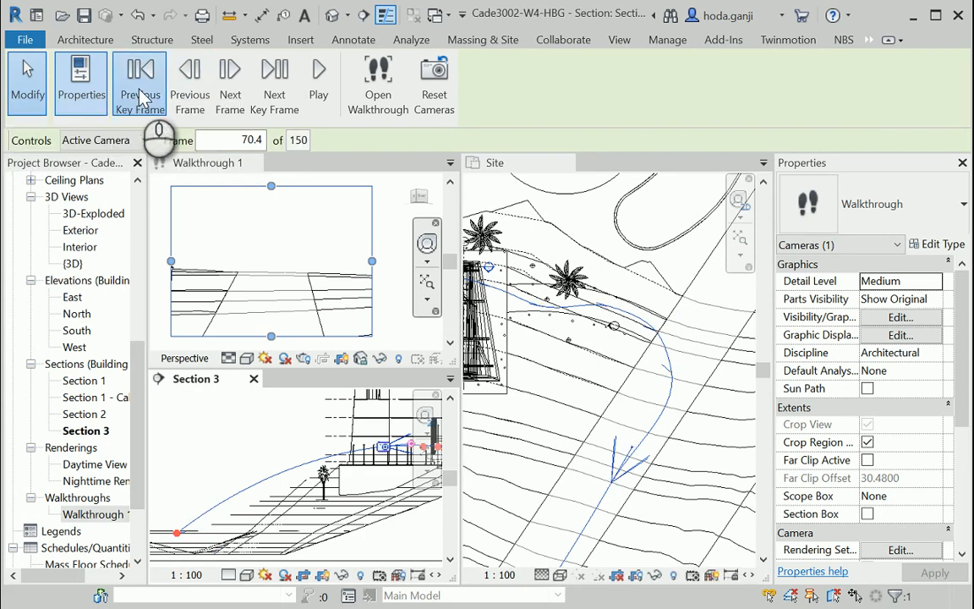
click(274, 85)
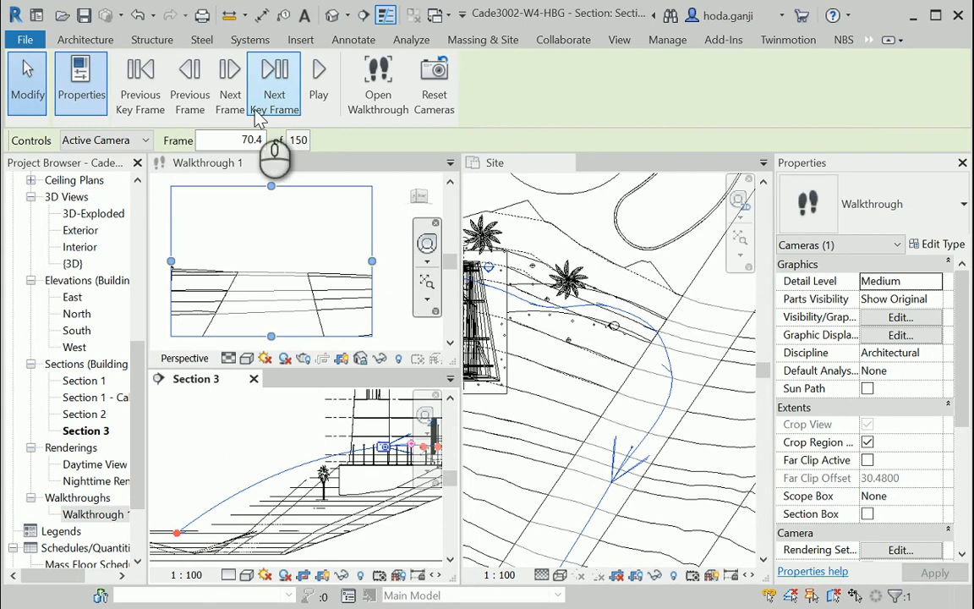
click(144, 141)
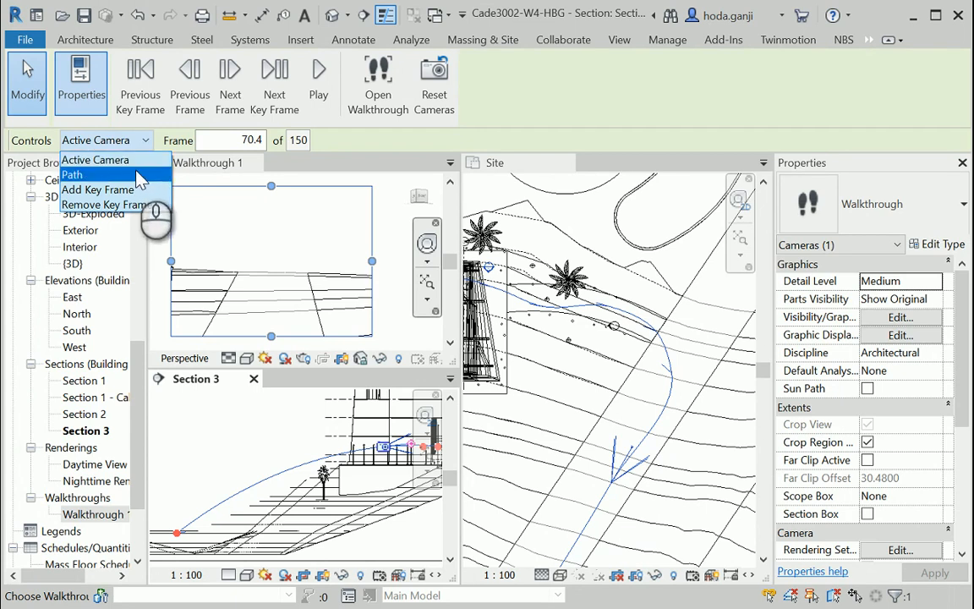
click(331, 136)
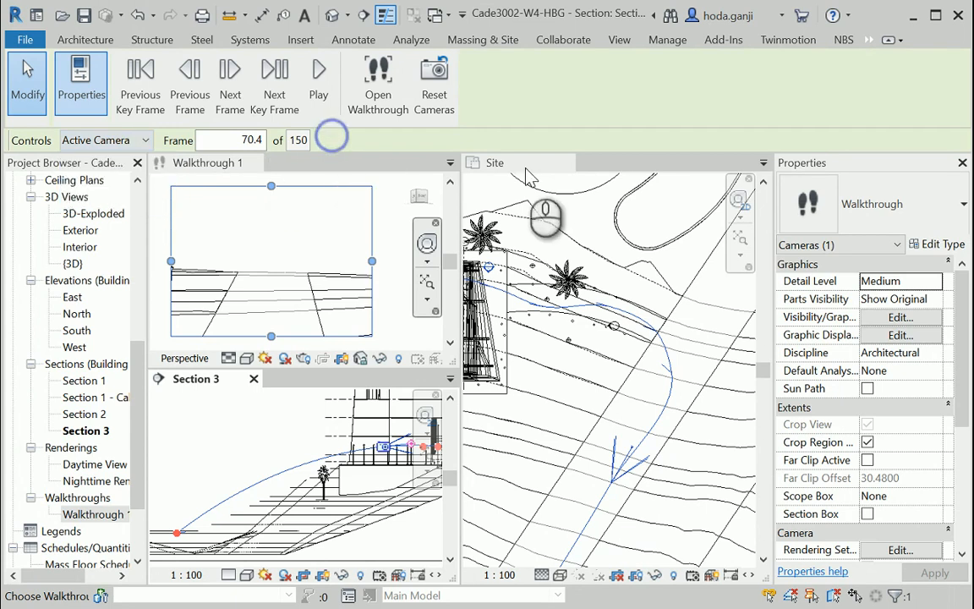